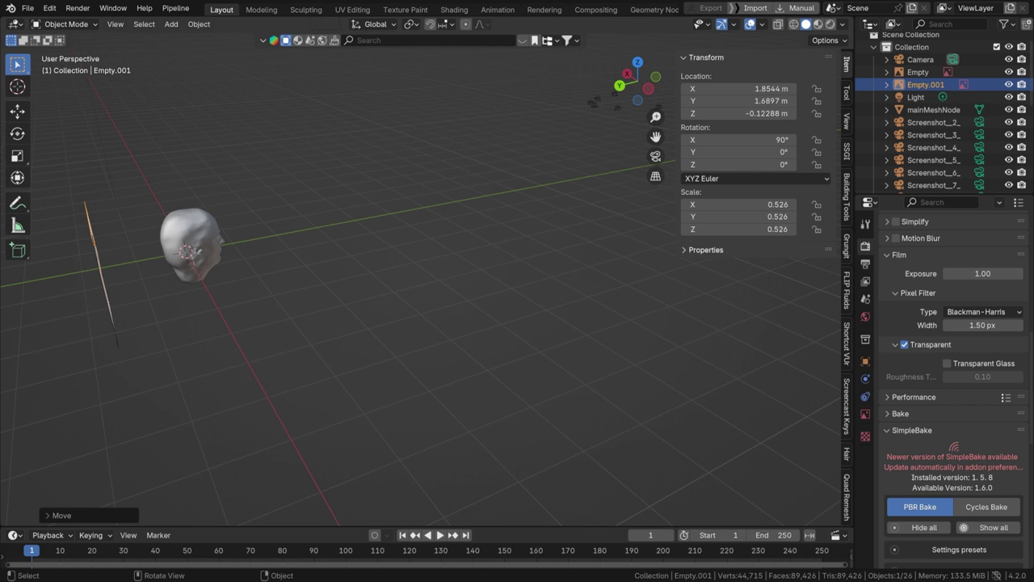
Step: Examine the side and front hair reference photos around the head model
middle_drag(274, 283, 108, 296)
scroll(353, 248, up, 9)
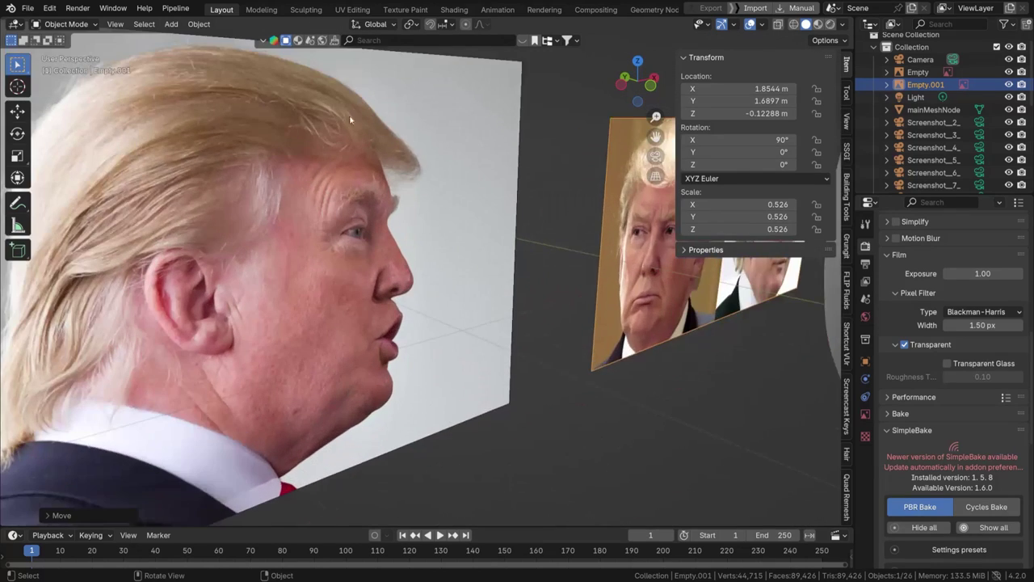
scroll(350, 119, down, 8)
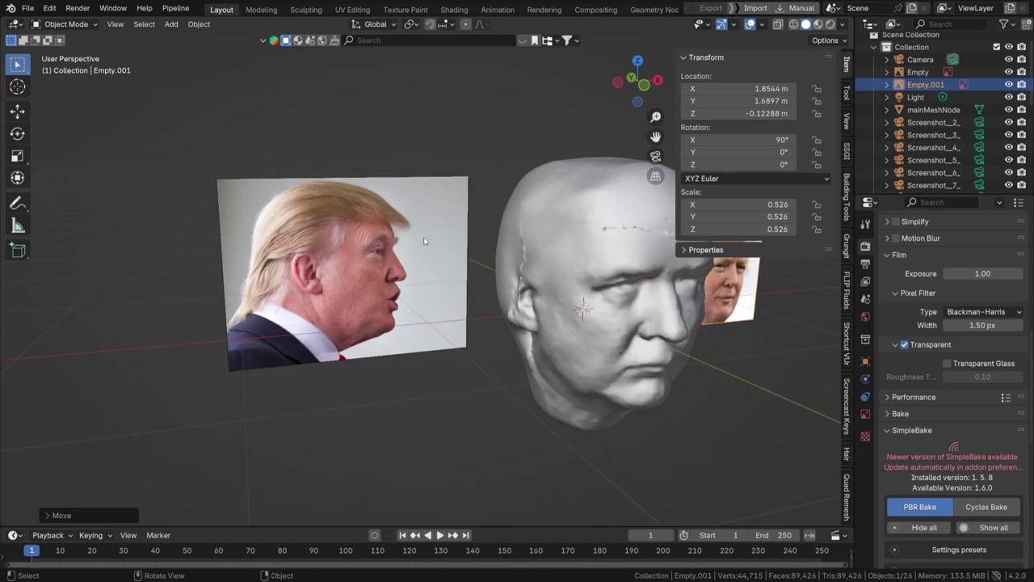
middle_drag(423, 240, 367, 278)
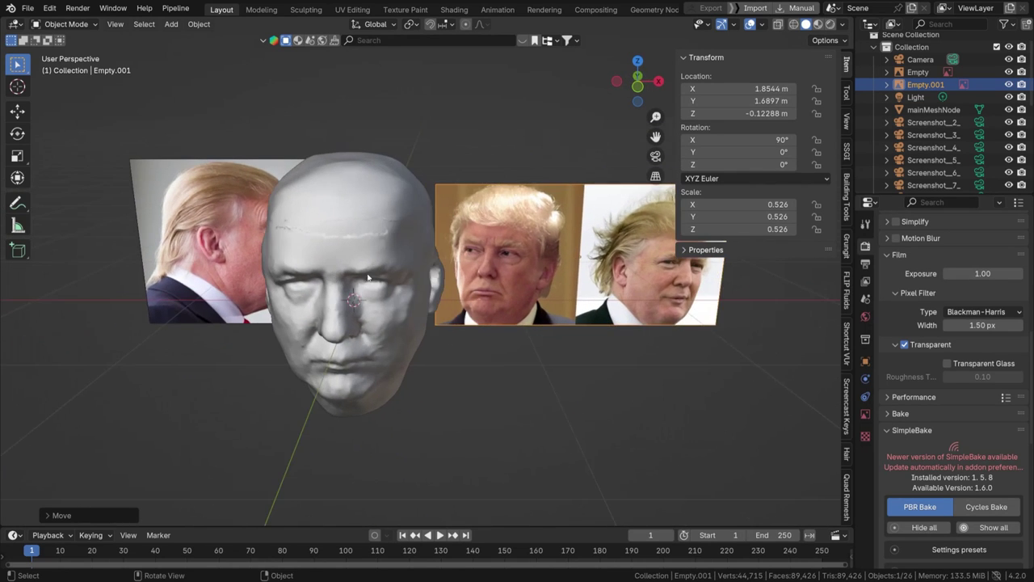
scroll(404, 263, up, 6)
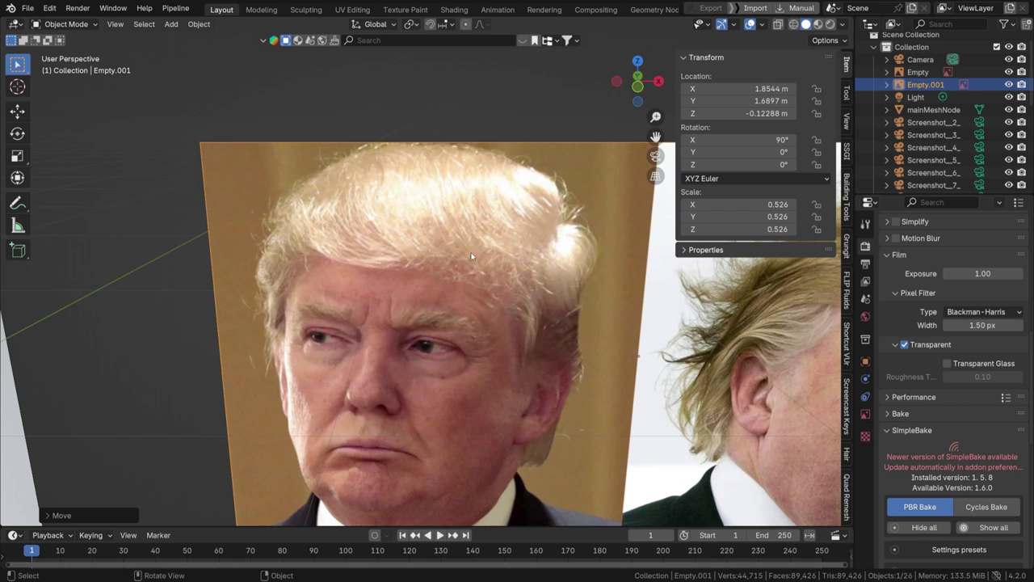
scroll(471, 256, down, 4)
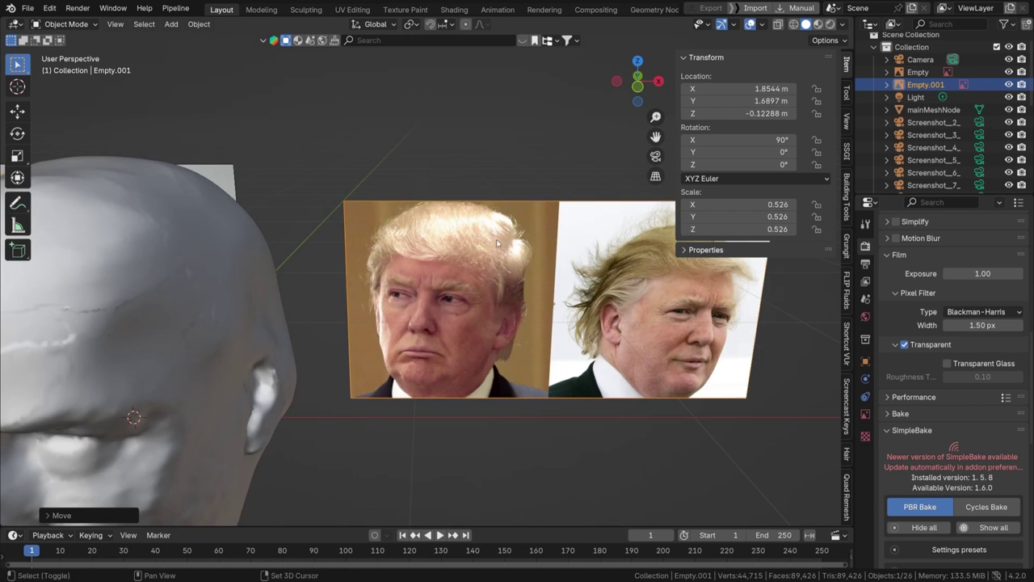
shift+middle_drag(496, 239, 453, 234)
shift+middle_drag(353, 305, 461, 274)
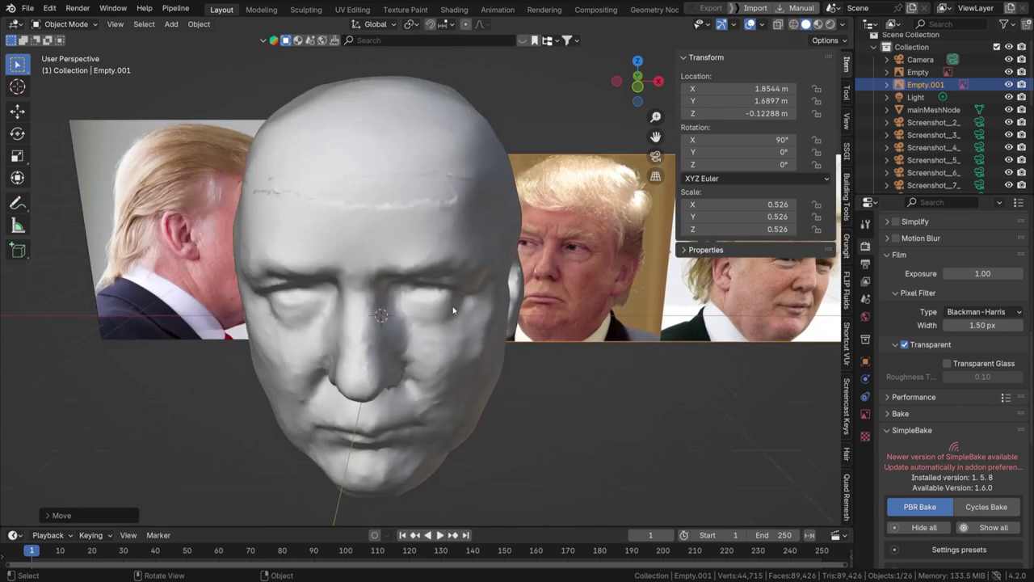
scroll(439, 299, down, 2)
Step: Preview the textured head mesh in rendered shading from the side, and return the viewport to solid shading
click(831, 26)
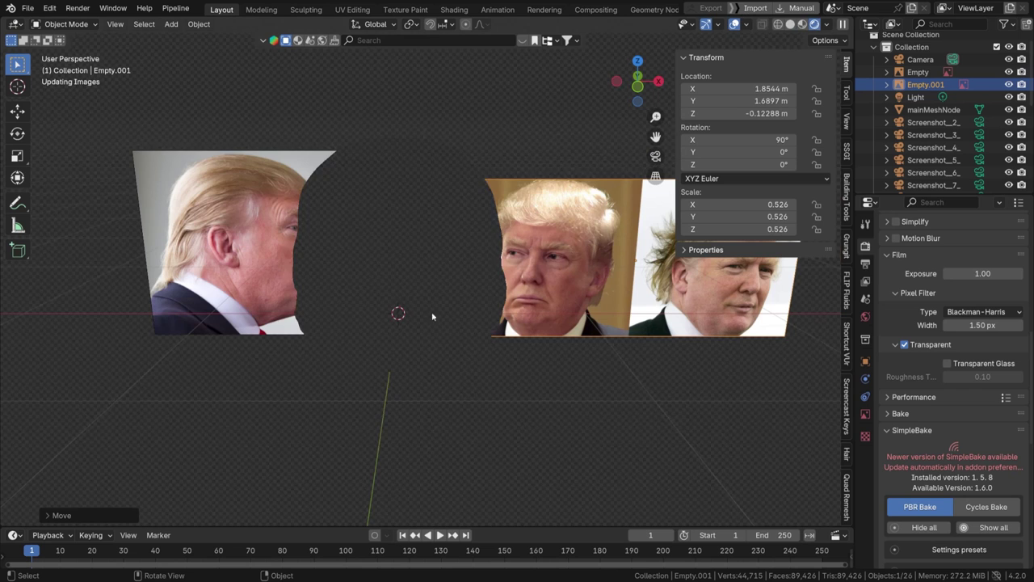
scroll(432, 316, down, 2)
mouse_move(428, 315)
middle_down()
mouse_move(439, 290)
mouse_move(460, 285)
middle_up()
click(403, 293)
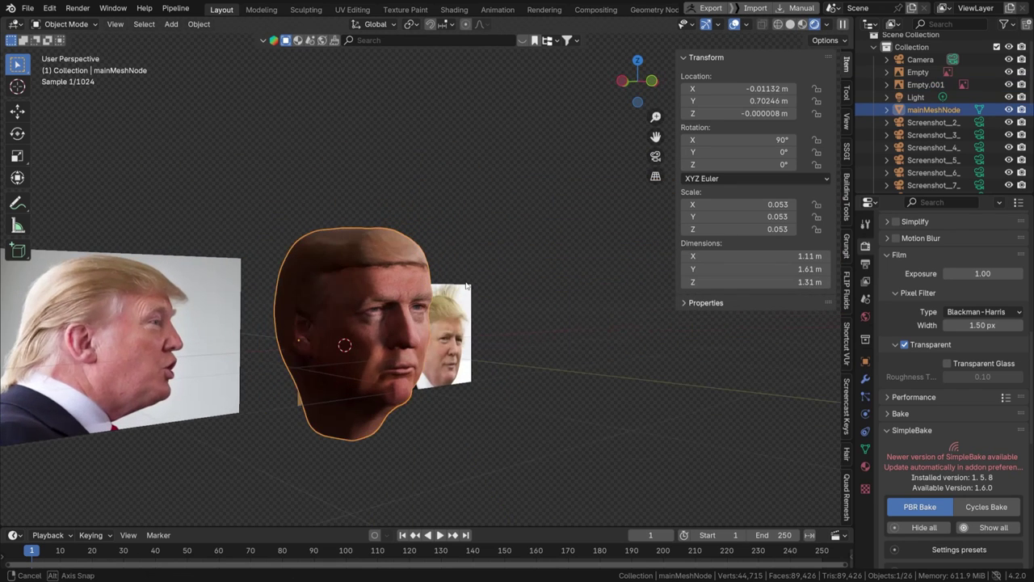
shift+middle_drag(383, 305, 387, 332)
click(791, 25)
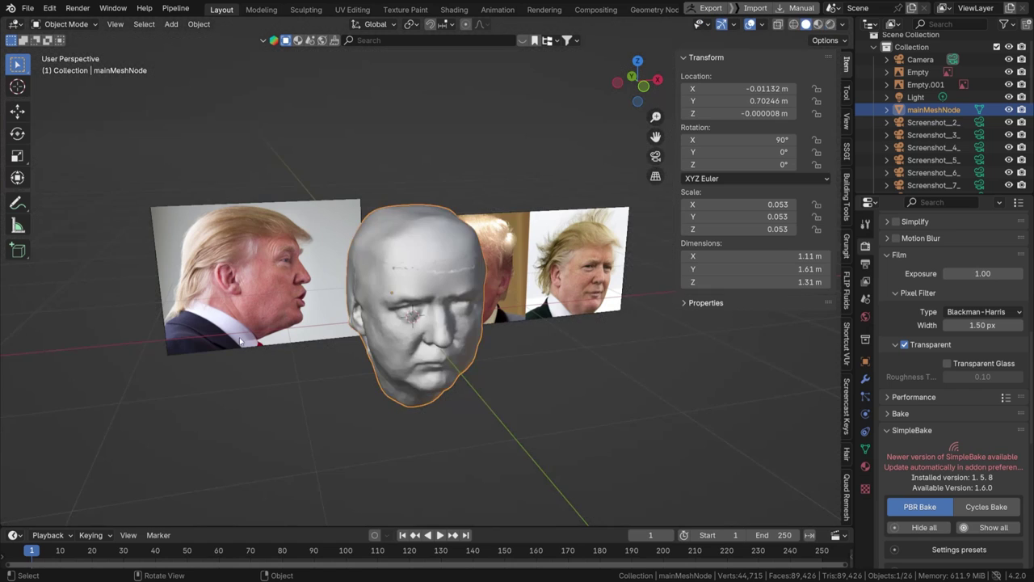
Step: Add an Empty Hair curves object to the head mesh and switch it to Sculpt Mode
scroll(349, 324, up, 3)
key(alt+a)
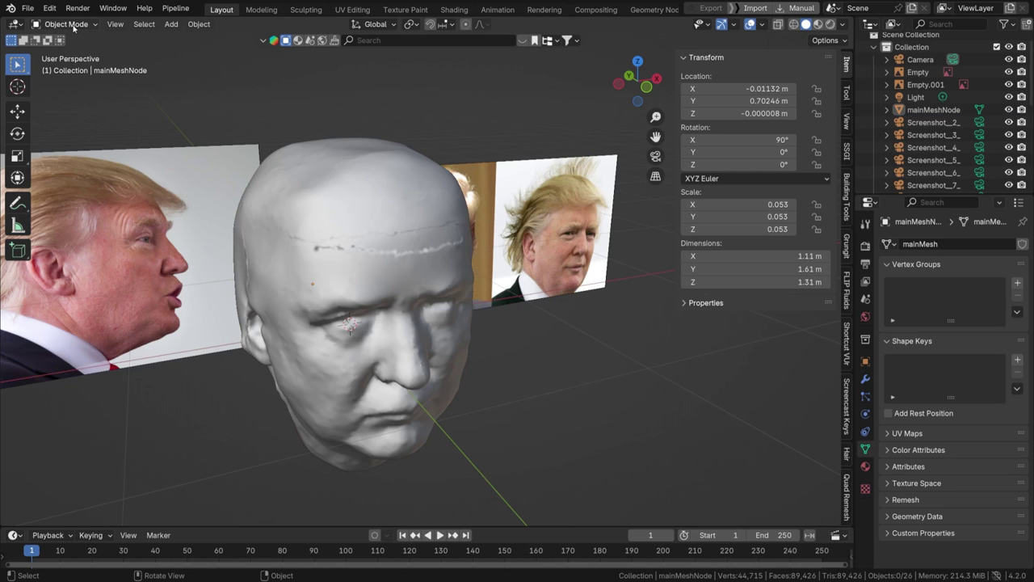
click(332, 240)
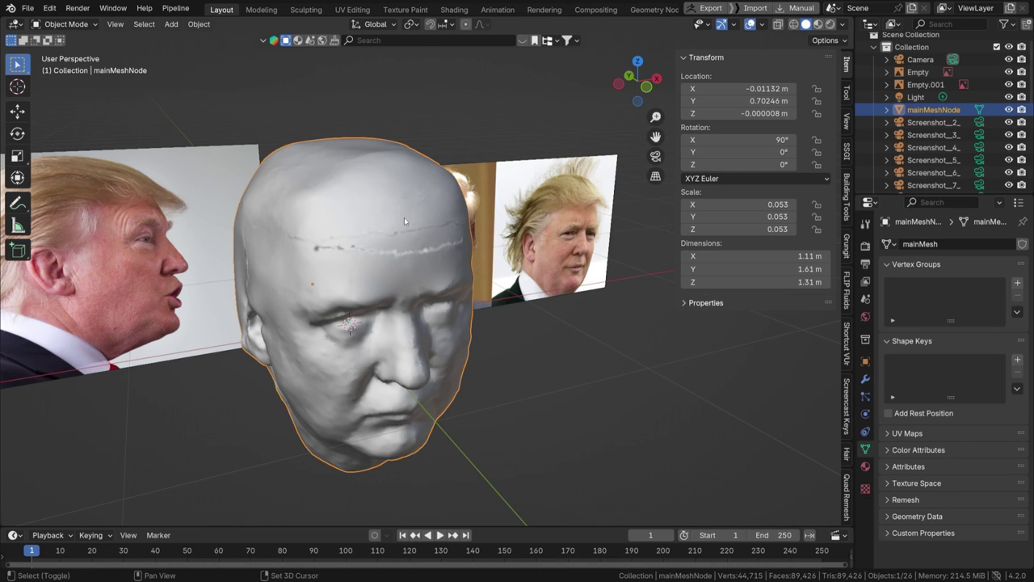
key(shift+a)
mouse_move(362, 108)
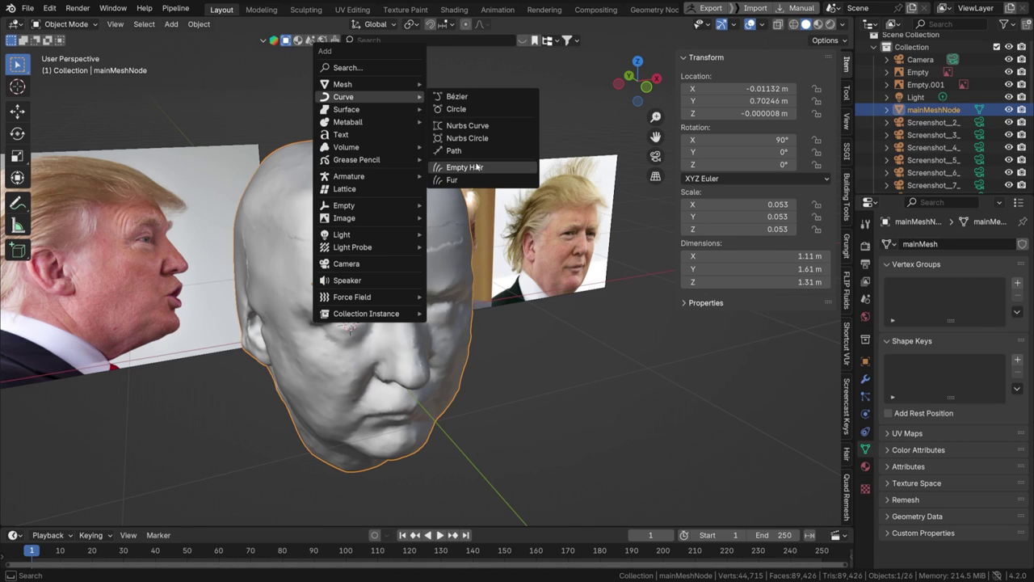
click(477, 168)
click(61, 23)
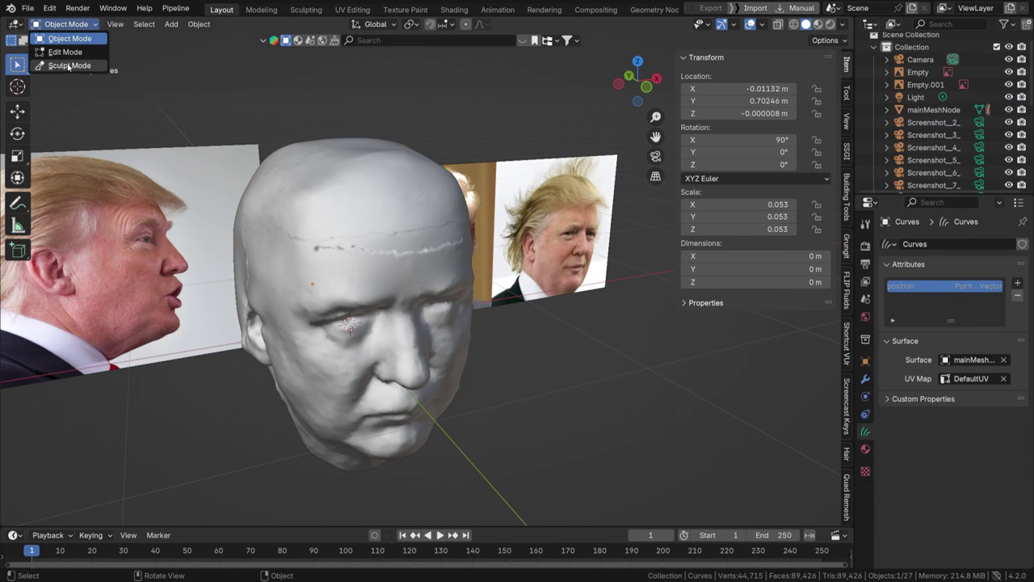
click(69, 66)
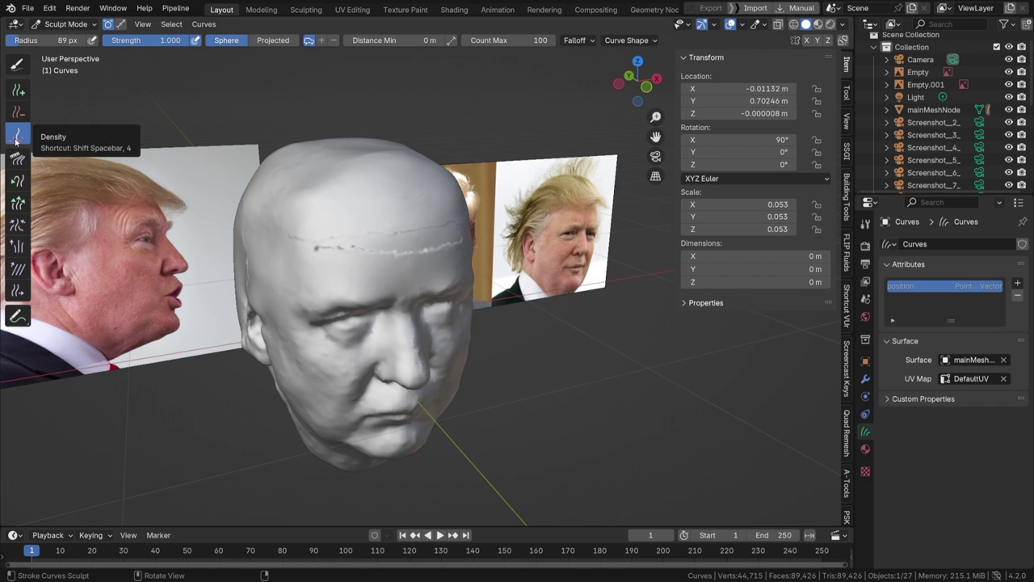
Step: Try Density brush strokes on the top of the head, including with the curve length set to 1 m
drag(370, 206, 360, 211)
key(ctrl+z)
click(627, 40)
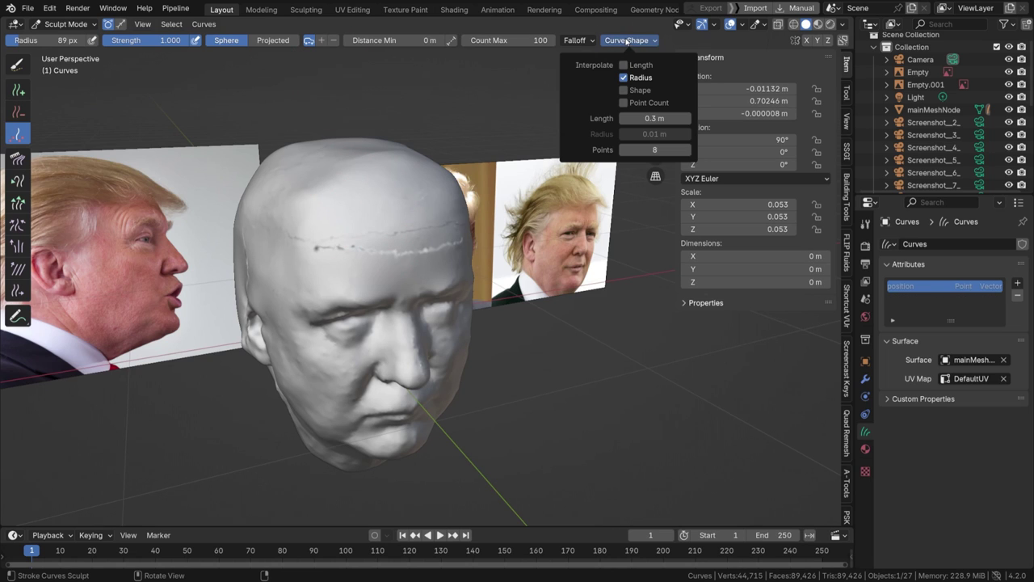
click(649, 115)
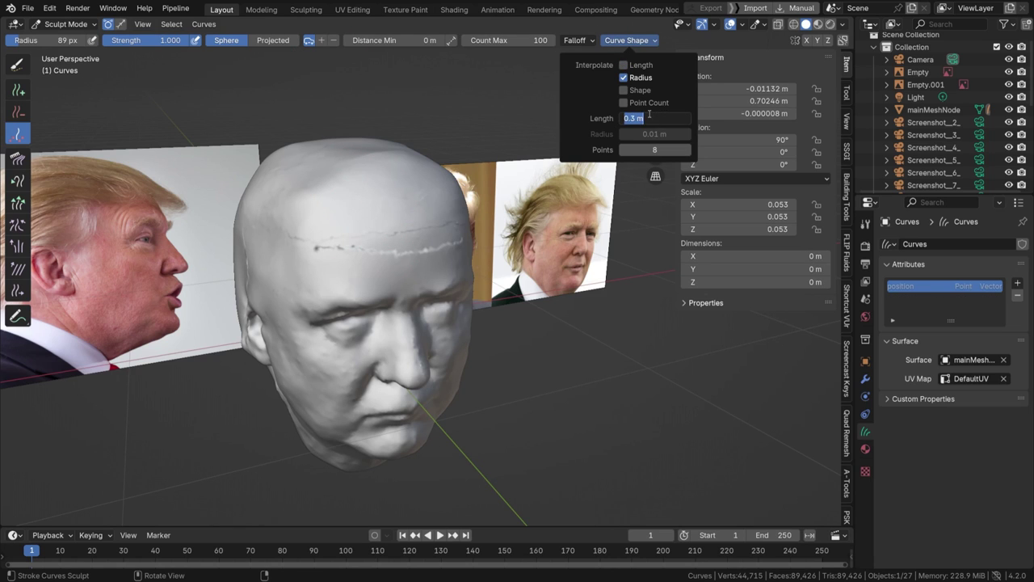
text(1)
key(Return)
click(358, 216)
middle_drag(357, 215, 386, 220)
key(ctrl+z)
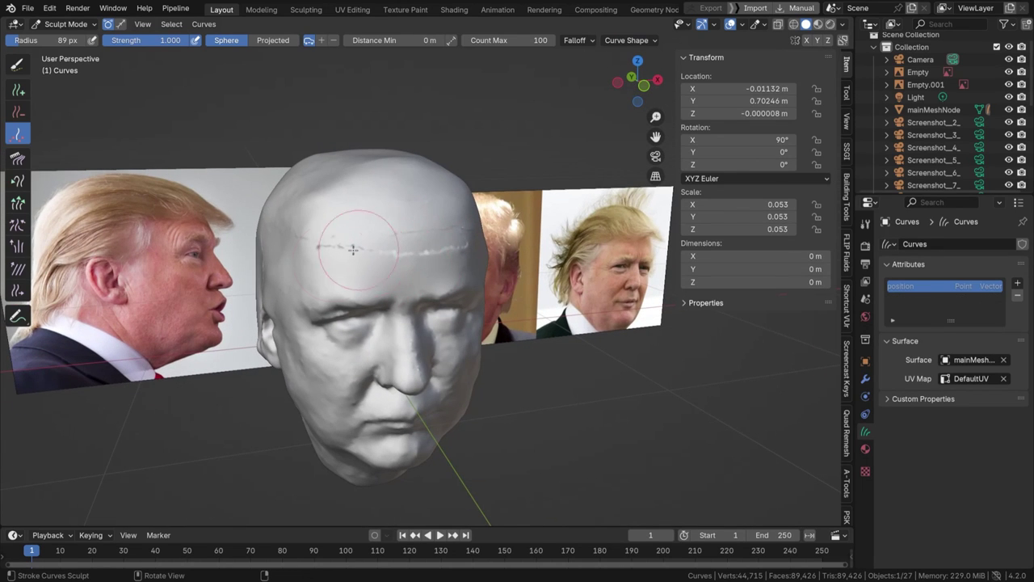
Step: Set the new hair curves' length to 10 m and test it with a Density dab on the scalp, undoing the dab
middle_drag(354, 251, 384, 245)
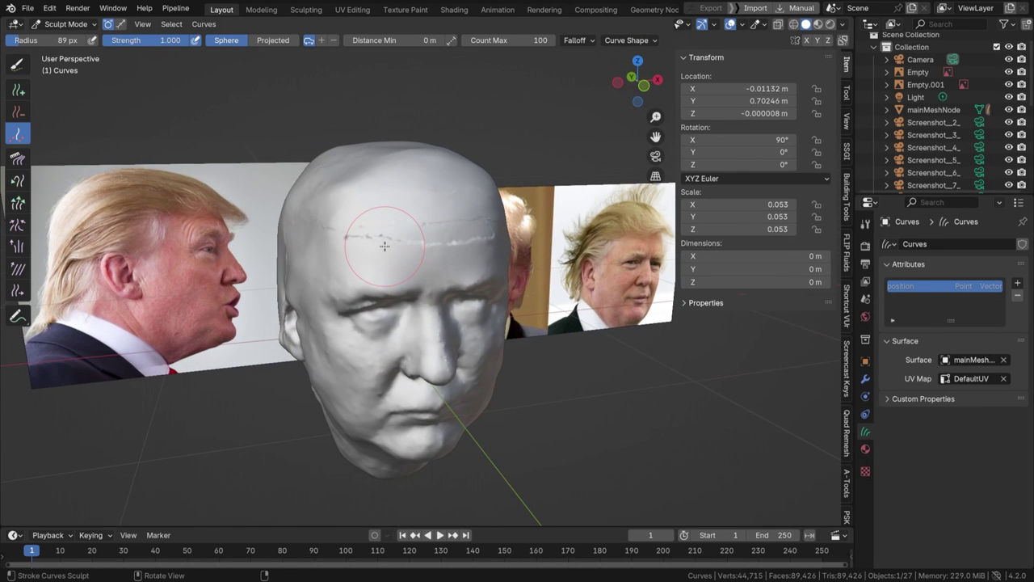
click(620, 40)
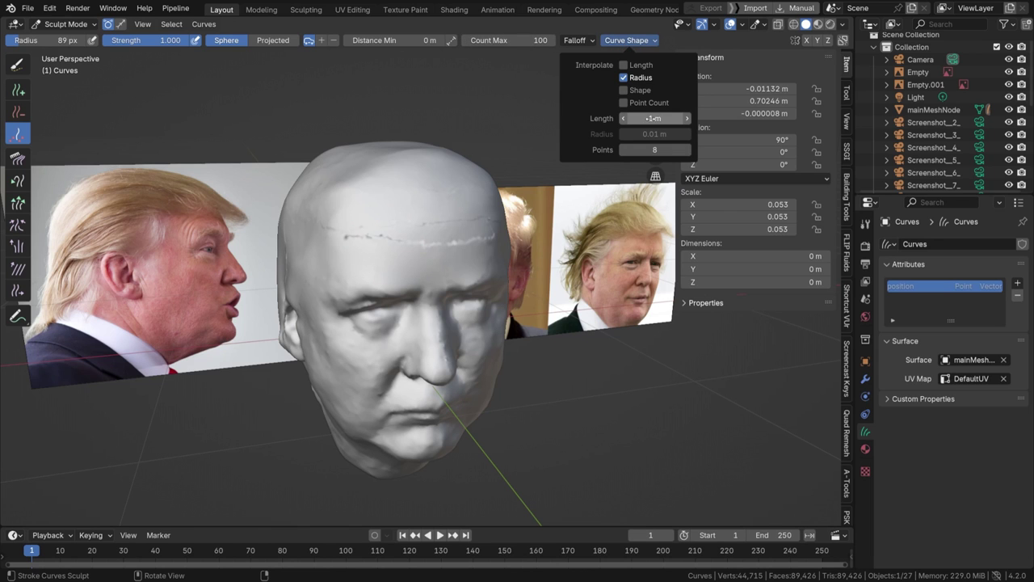
click(646, 118)
text(10)
key(Return)
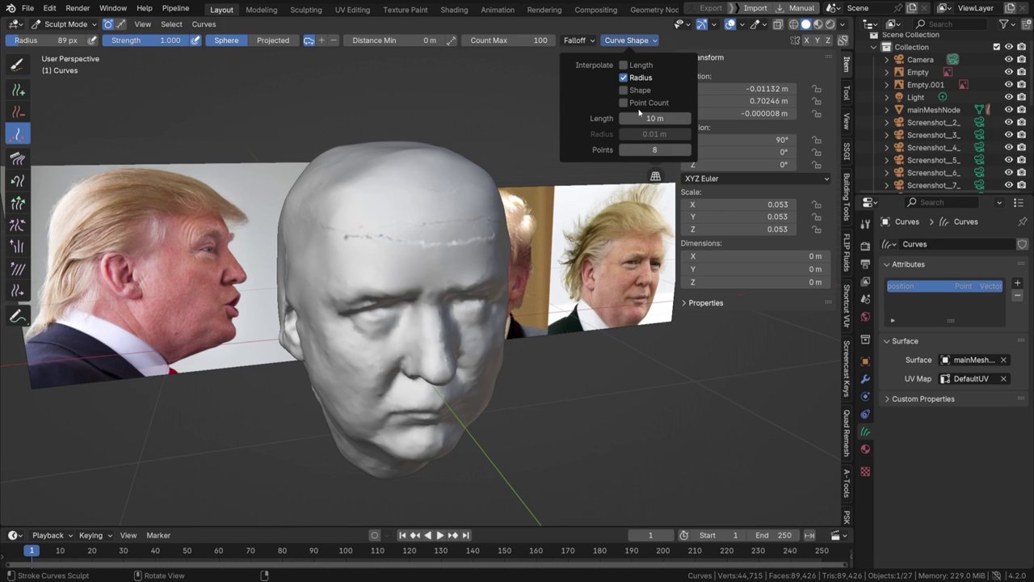
click(401, 207)
mouse_move(401, 206)
middle_down()
mouse_move(376, 146)
mouse_move(379, 190)
mouse_move(448, 178)
mouse_move(432, 229)
mouse_move(369, 219)
mouse_move(382, 221)
mouse_move(376, 246)
middle_up()
key(ctrl+z)
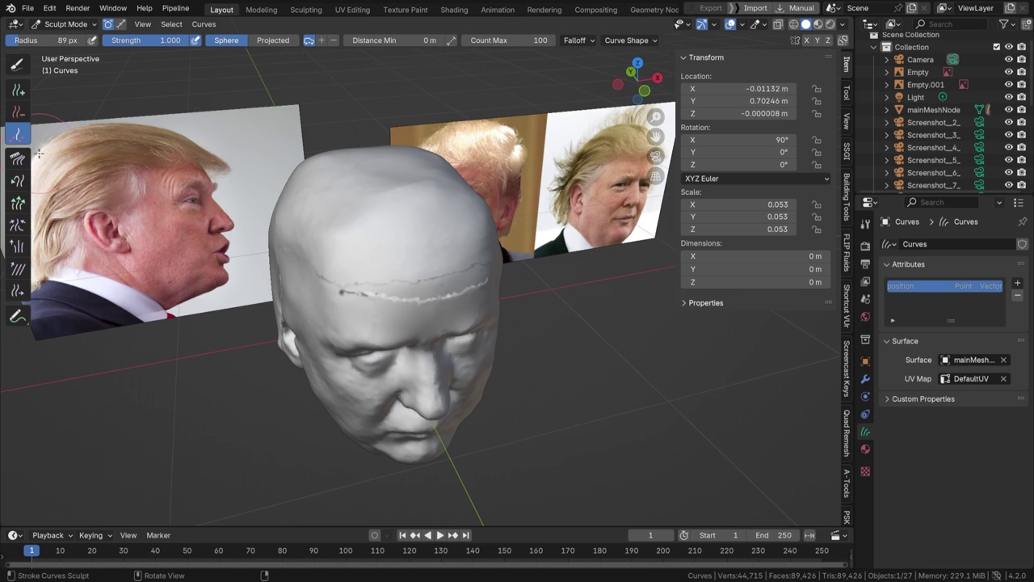
Step: Check the side reference photo and try a Density stroke across the upper forehead with a minimum distance of 0.1 m
shift+middle_drag(259, 183, 388, 238)
scroll(323, 218, up, 5)
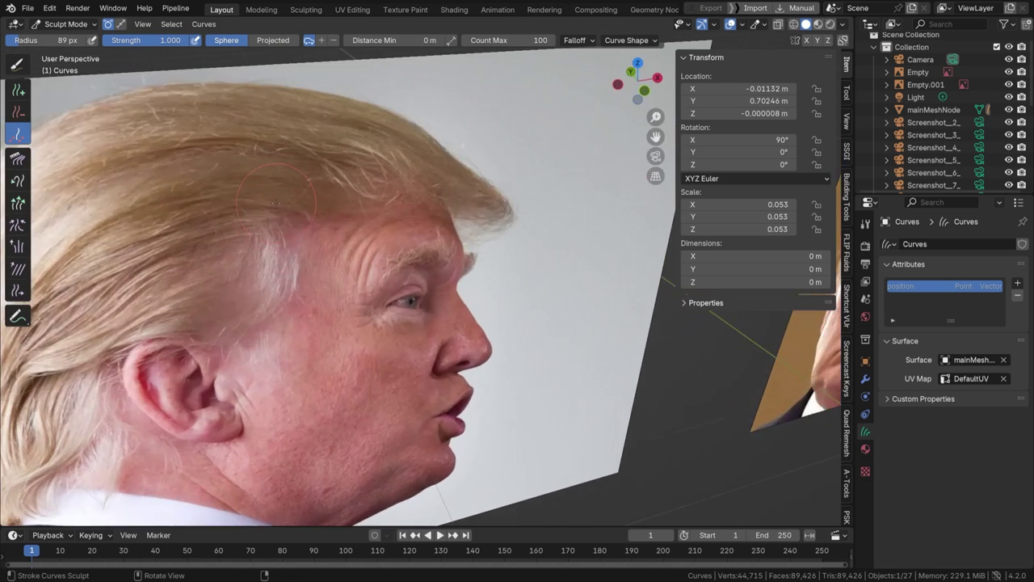
scroll(340, 239, down, 5)
shift+middle_drag(479, 279, 413, 232)
scroll(414, 231, up, 1)
shift+middle_drag(490, 220, 437, 195)
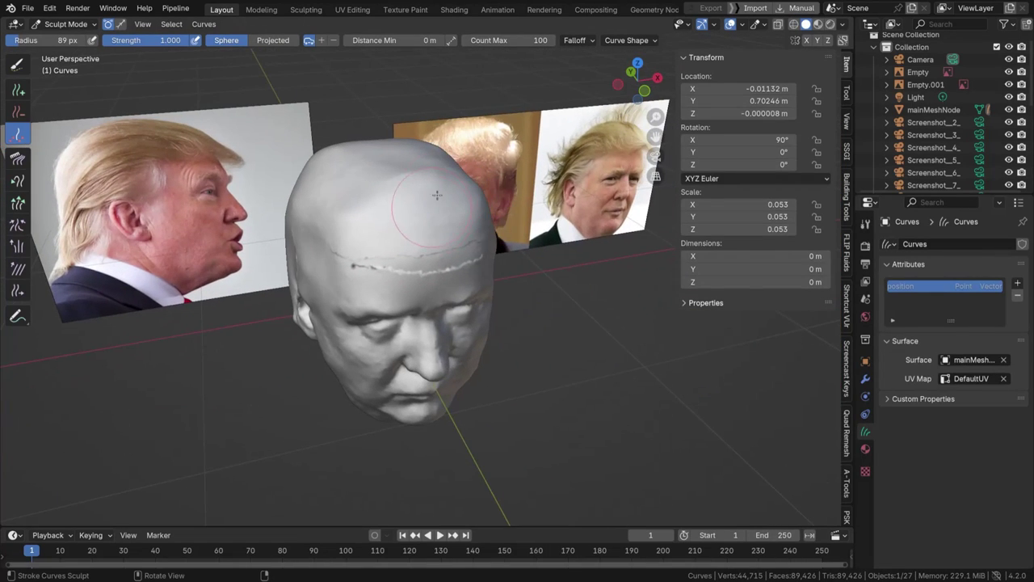
click(577, 41)
click(402, 42)
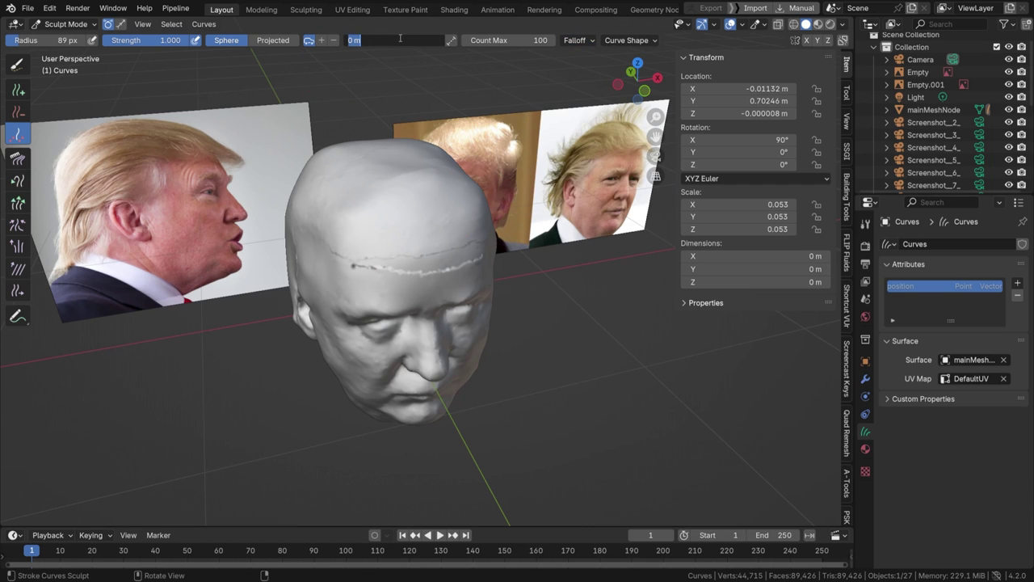
text(0.1)
key(Return)
drag(475, 244, 351, 226)
key(ctrl+z)
Step: Try a Density stroke across the upper forehead with the minimum distance set to 0.5 m
click(397, 44)
text(0.5)
key(Return)
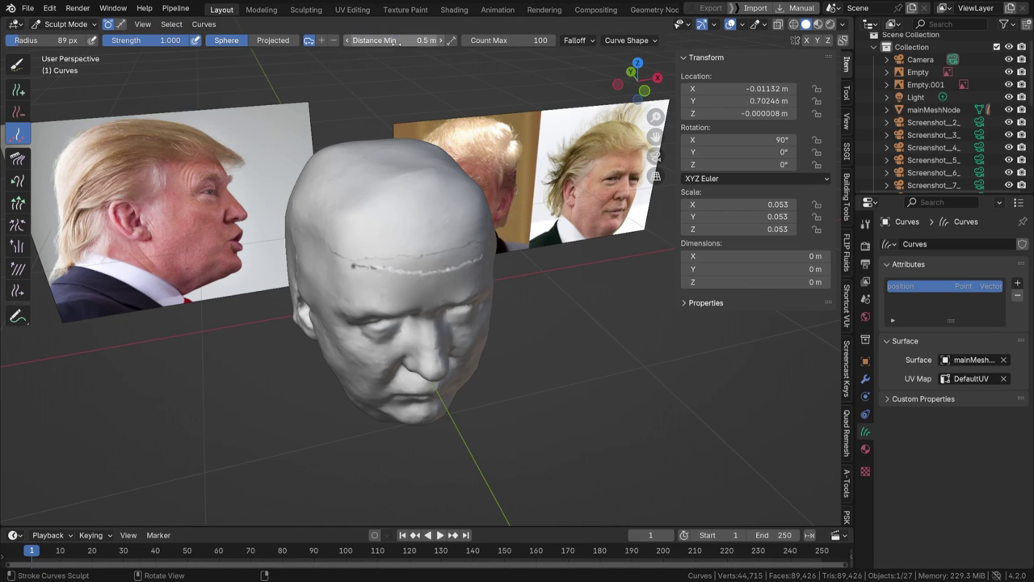
mouse_move(421, 206)
mouse_down()
mouse_move(379, 238)
mouse_move(352, 232)
mouse_up()
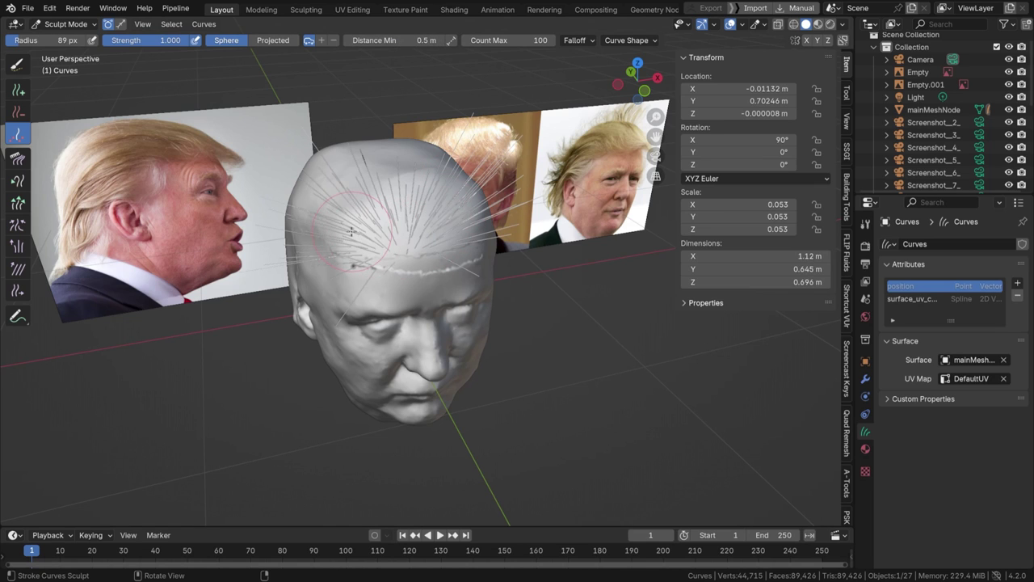
key(ctrl+z)
Step: Try a sparser Density stroke across the scalp with the minimum distance set to 1 m
click(396, 42)
text(1)
key(Return)
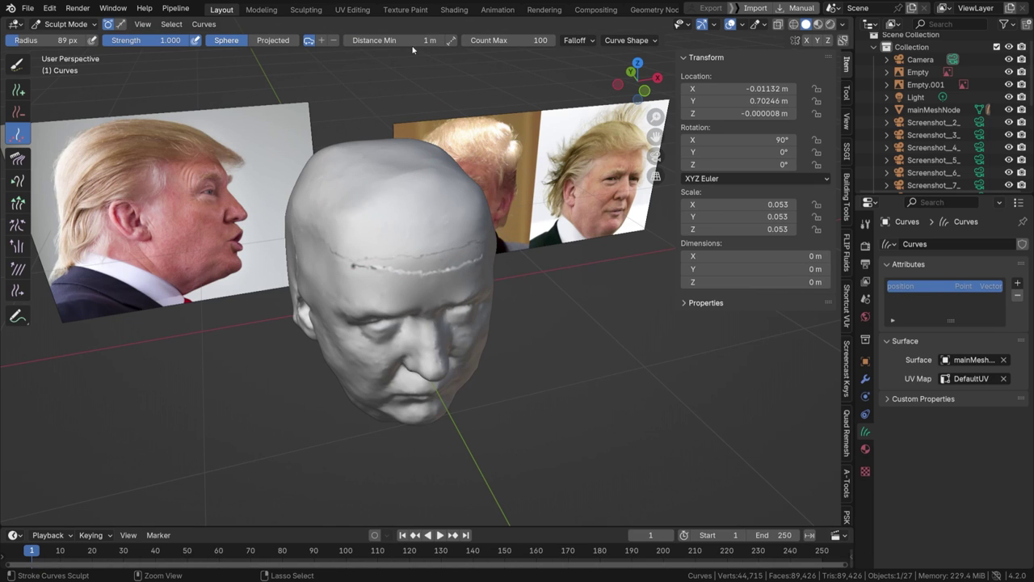
mouse_move(383, 186)
mouse_down()
mouse_move(396, 198)
mouse_move(340, 227)
mouse_up()
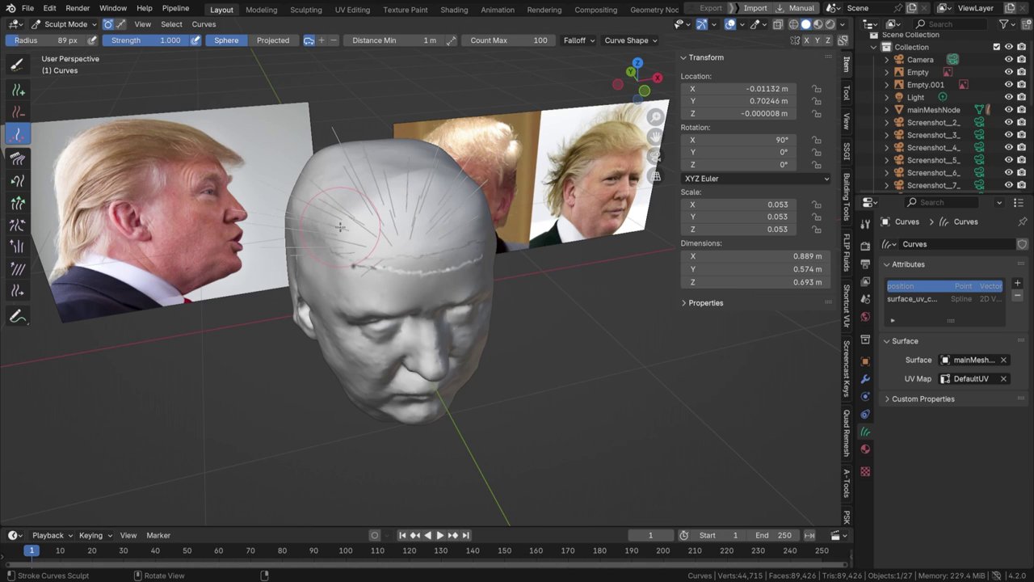
key(ctrl+z)
Step: Set the Density brush's minimum distance to 0.7 m, shrink its radius, and paint hair curves from the ear up to the temple
click(414, 41)
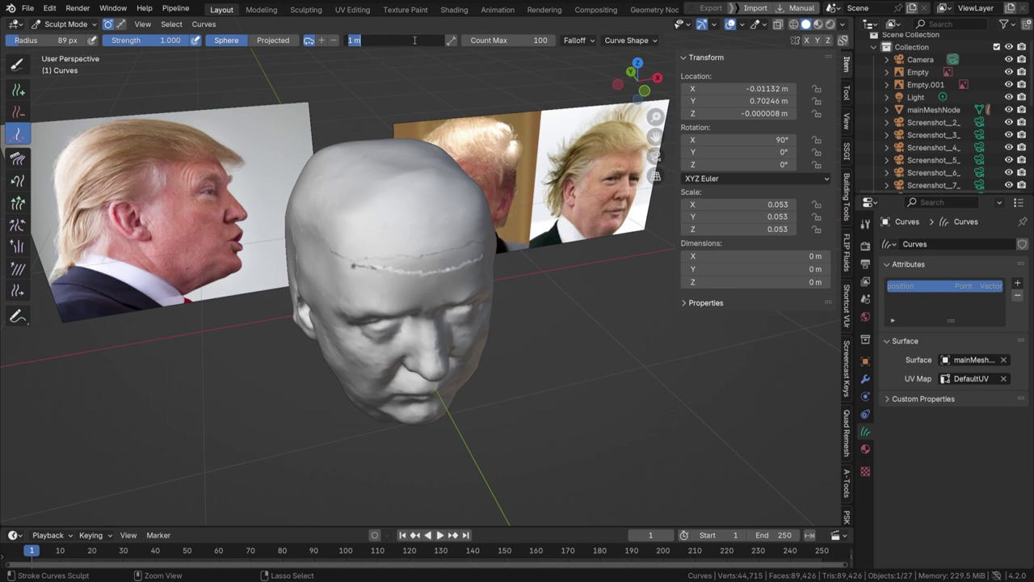
text(.7)
key(Return)
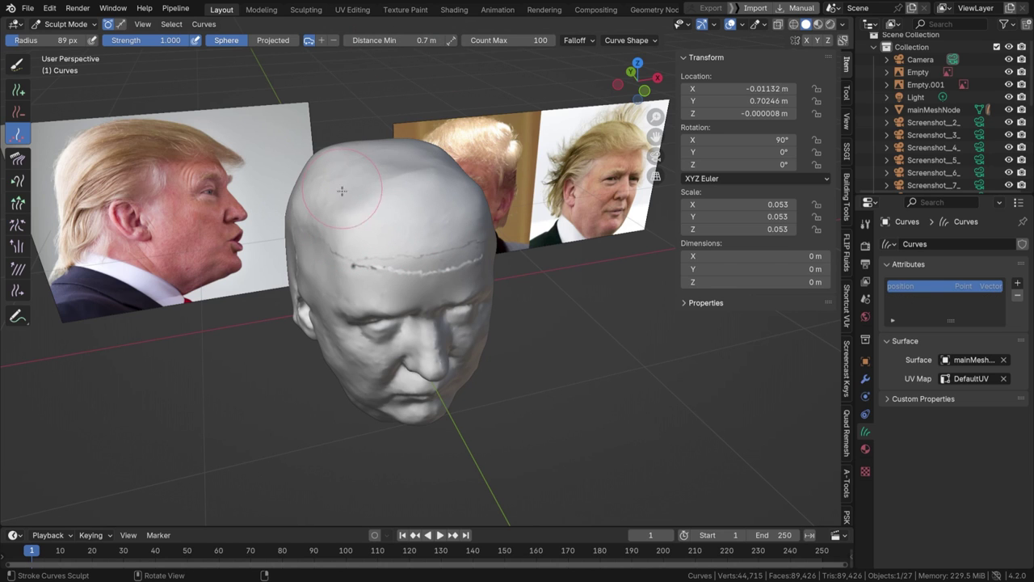
middle_drag(407, 221, 465, 230)
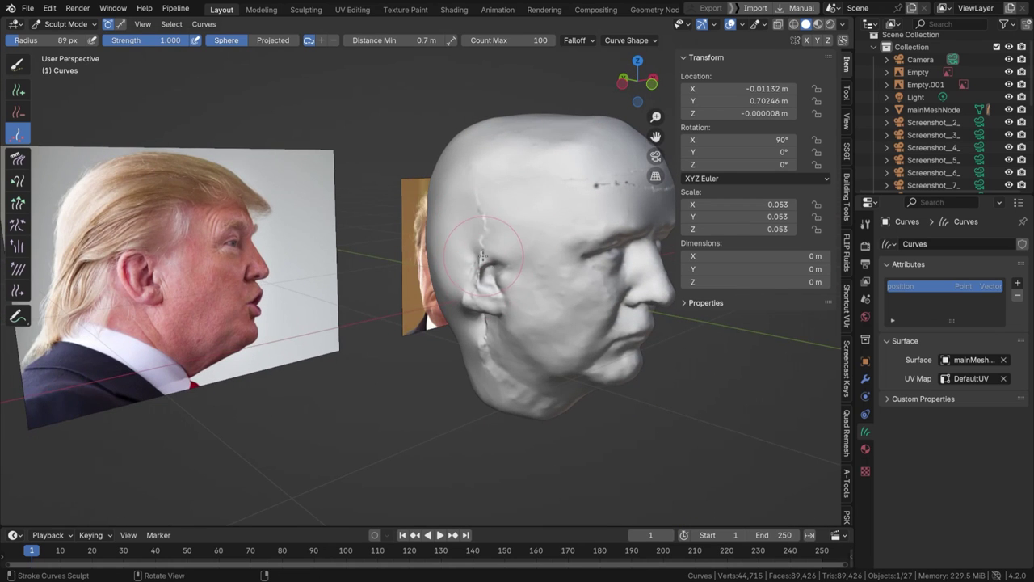
scroll(498, 241, up, 2)
scroll(499, 242, down, 5)
scroll(499, 241, up, 3)
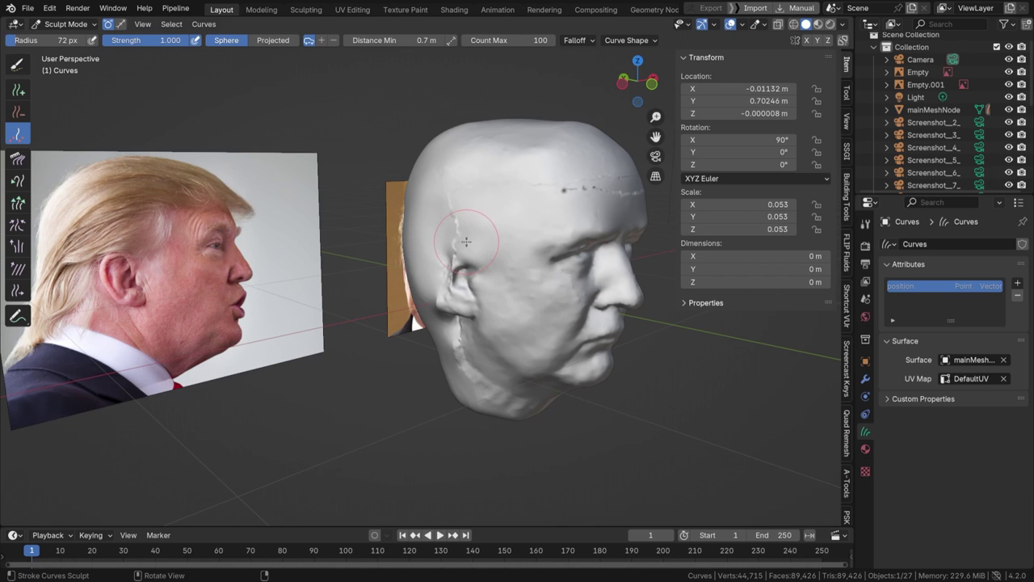
mouse_move(472, 252)
mouse_down()
mouse_move(487, 231)
mouse_move(490, 184)
mouse_up()
middle_drag(490, 184, 502, 179)
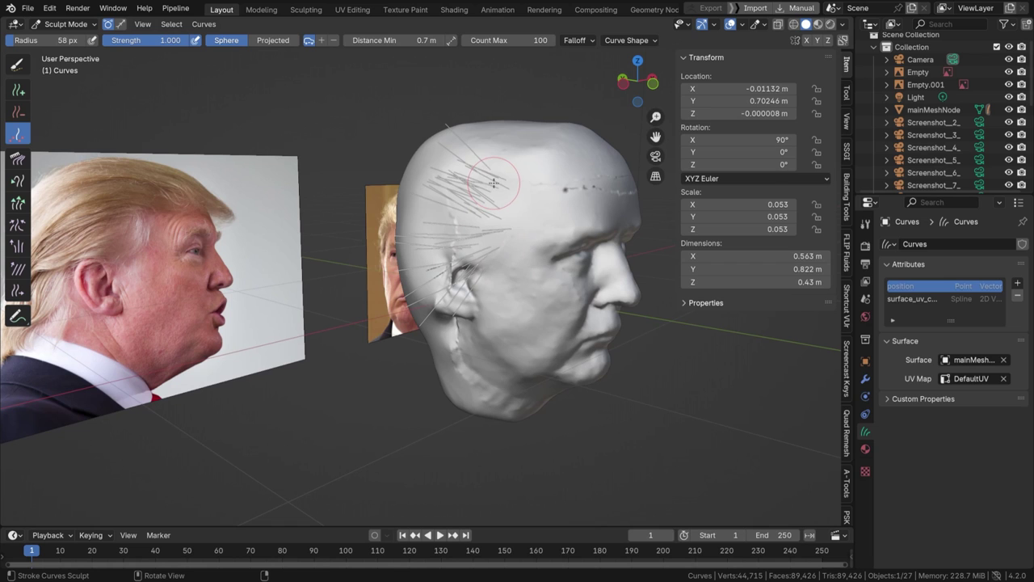
Step: Check the side reference photo and paint hair curves across the top of the scalp with the Density brush
middle_drag(135, 228, 214, 240)
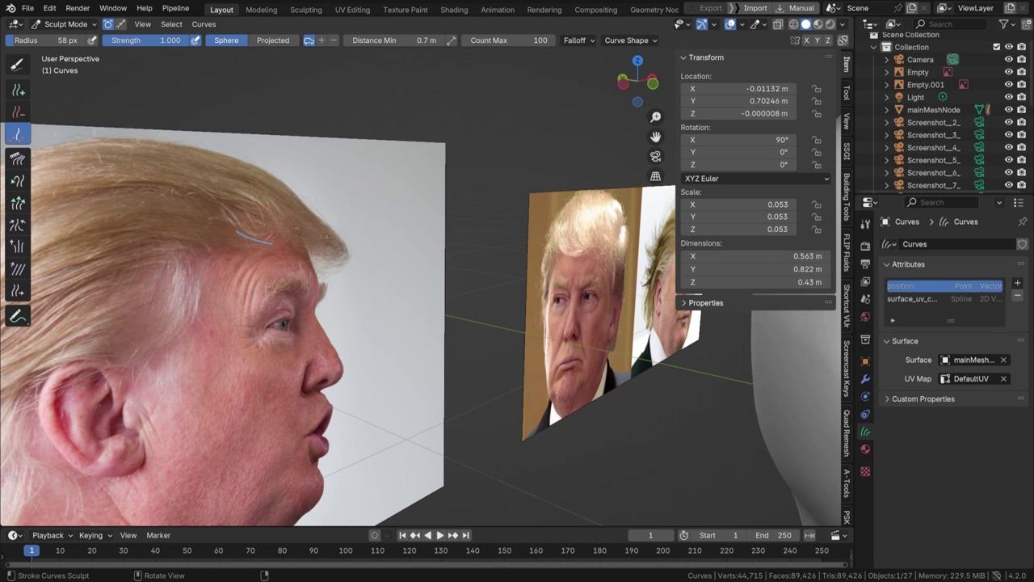
scroll(325, 236, down, 3)
scroll(323, 243, up, 3)
scroll(420, 271, down, 3)
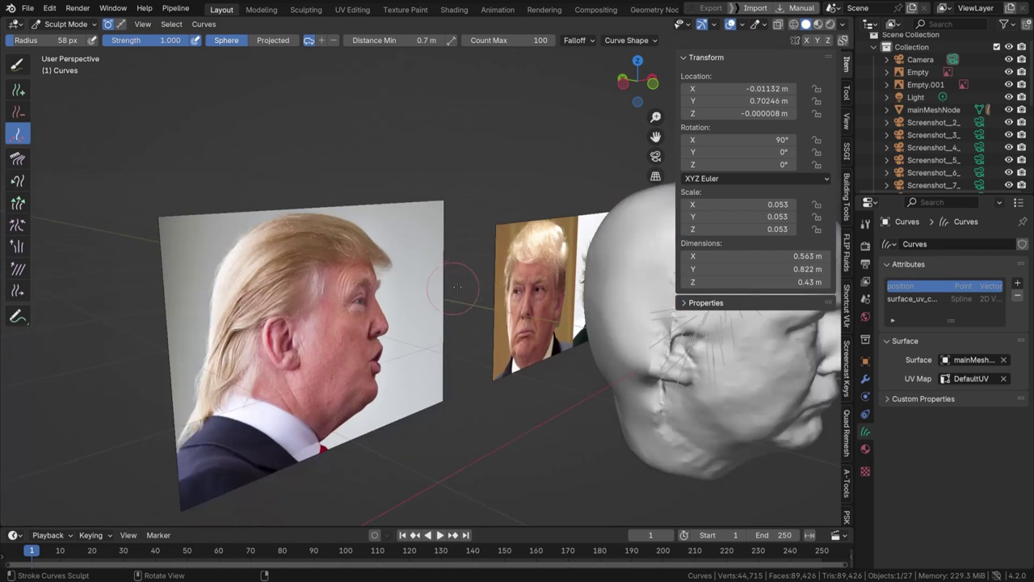
mouse_move(457, 287)
middle_down()
mouse_move(440, 225)
mouse_move(452, 242)
mouse_move(477, 214)
mouse_move(464, 228)
middle_up()
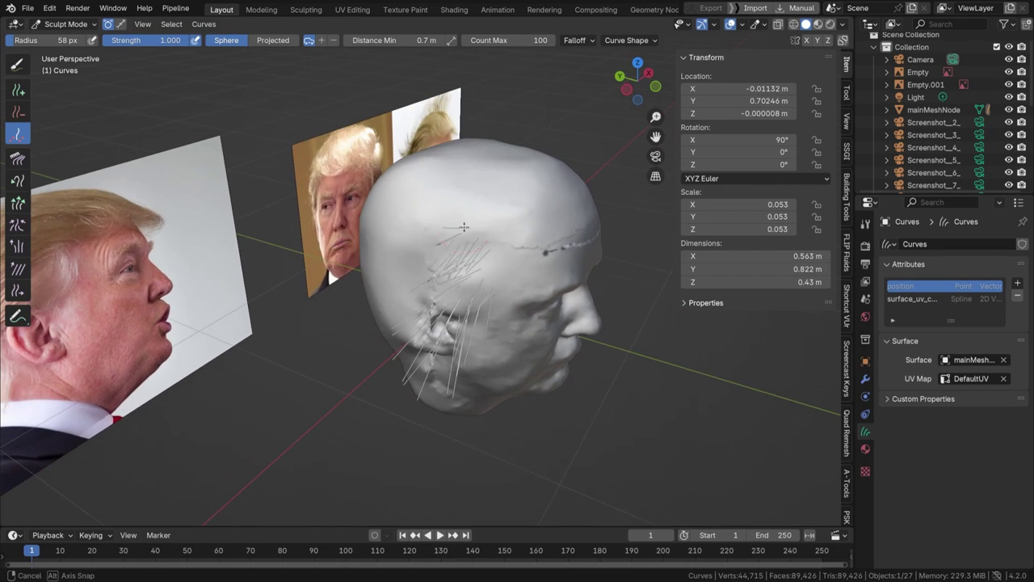
drag(476, 216, 480, 211)
middle_drag(480, 211, 418, 282)
drag(383, 213, 475, 217)
middle_drag(477, 216, 394, 180)
drag(483, 225, 552, 242)
middle_drag(553, 248, 519, 240)
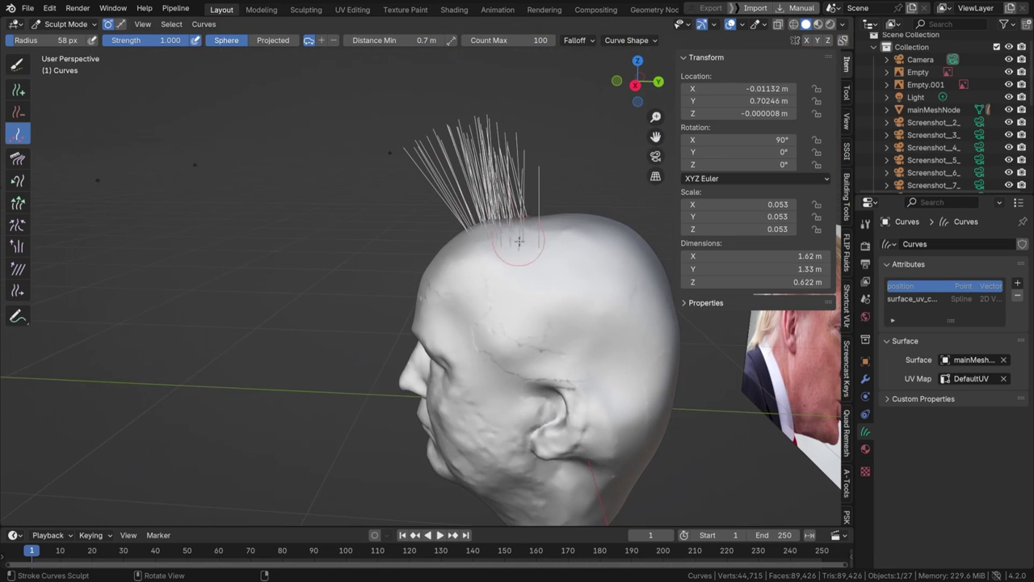
Step: Paint hair curves down the head's left side from the crown to the temple and around behind the ear
mouse_move(518, 240)
mouse_down()
mouse_move(521, 317)
mouse_move(536, 327)
mouse_up()
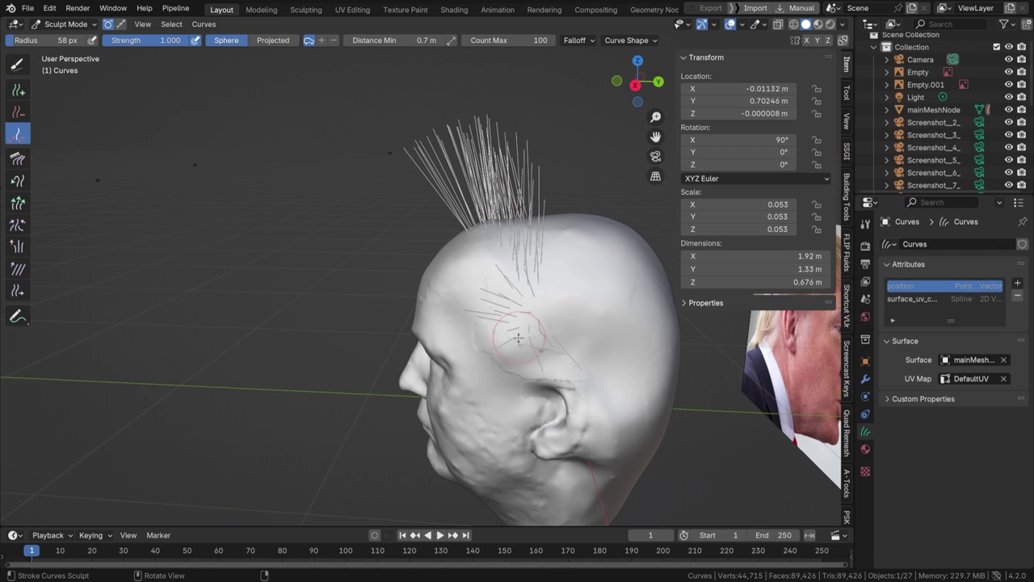
mouse_move(510, 352)
middle_down()
mouse_move(500, 295)
mouse_move(414, 273)
middle_up()
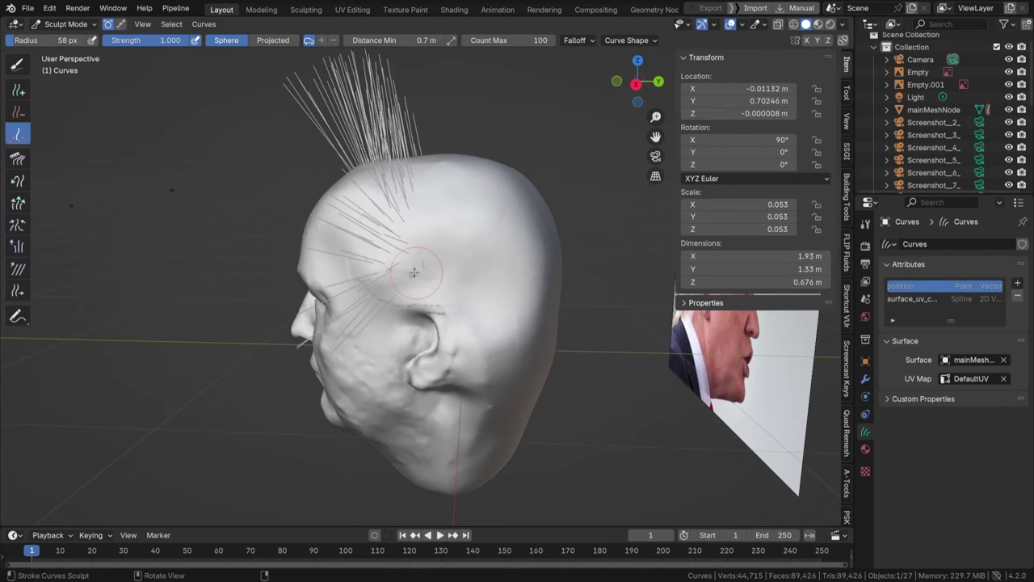
mouse_move(533, 380)
middle_down()
mouse_move(406, 289)
mouse_move(455, 240)
middle_up()
drag(451, 238, 494, 220)
middle_drag(495, 219, 431, 270)
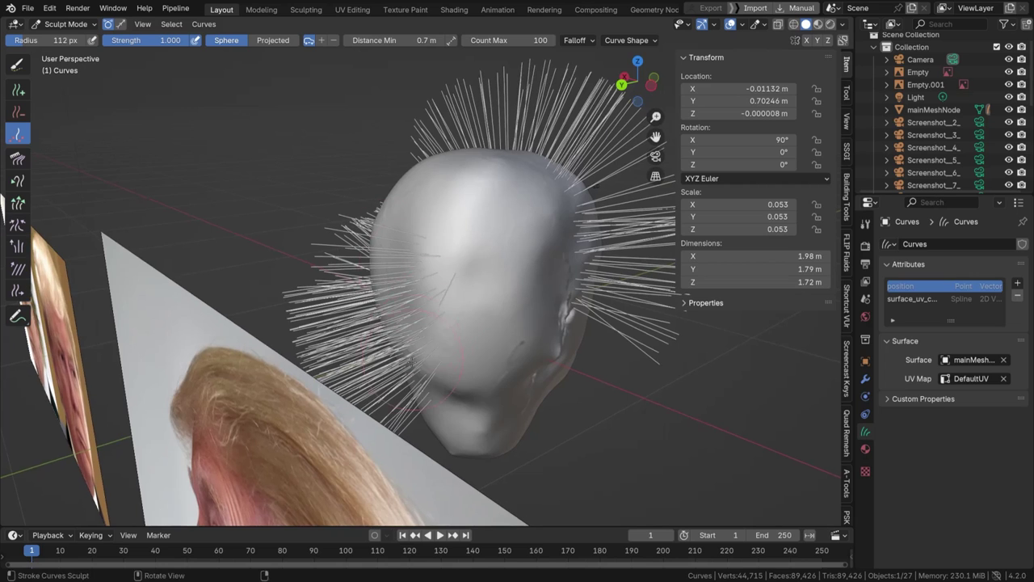
Step: Cover the back of the head with hair curves, enlarging the brush radius to 122 px for the broad areas
drag(429, 331, 418, 340)
middle_drag(419, 340, 378, 274)
mouse_move(452, 327)
mouse_down()
mouse_move(496, 353)
mouse_move(534, 299)
mouse_move(578, 274)
mouse_move(494, 390)
mouse_up()
key(f)
click(545, 339)
middle_drag(494, 390, 557, 380)
scroll(518, 307, down, 4)
key(f)
click(517, 275)
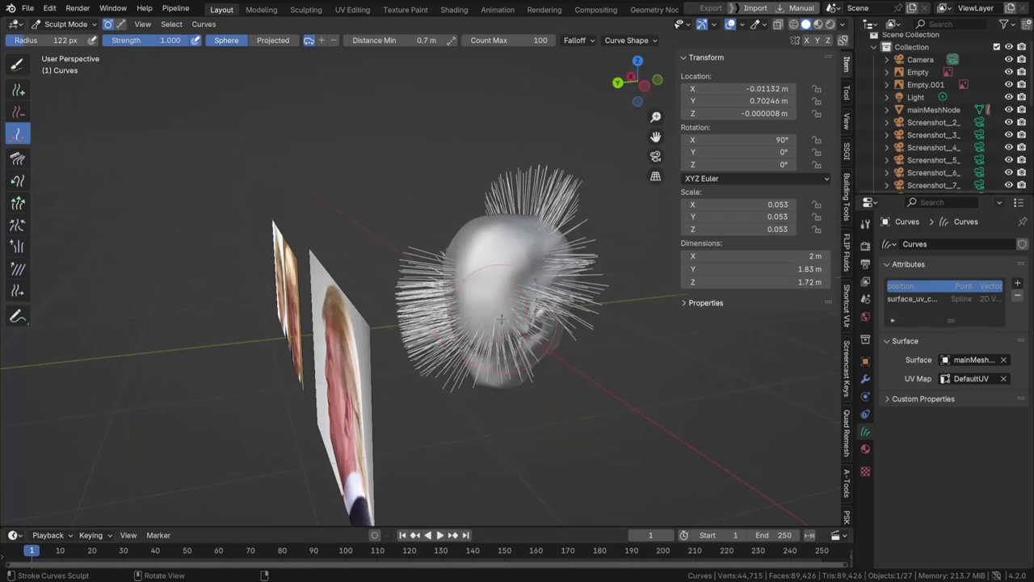
drag(477, 275, 437, 218)
mouse_move(404, 194)
middle_down()
mouse_move(461, 255)
mouse_move(420, 255)
middle_up()
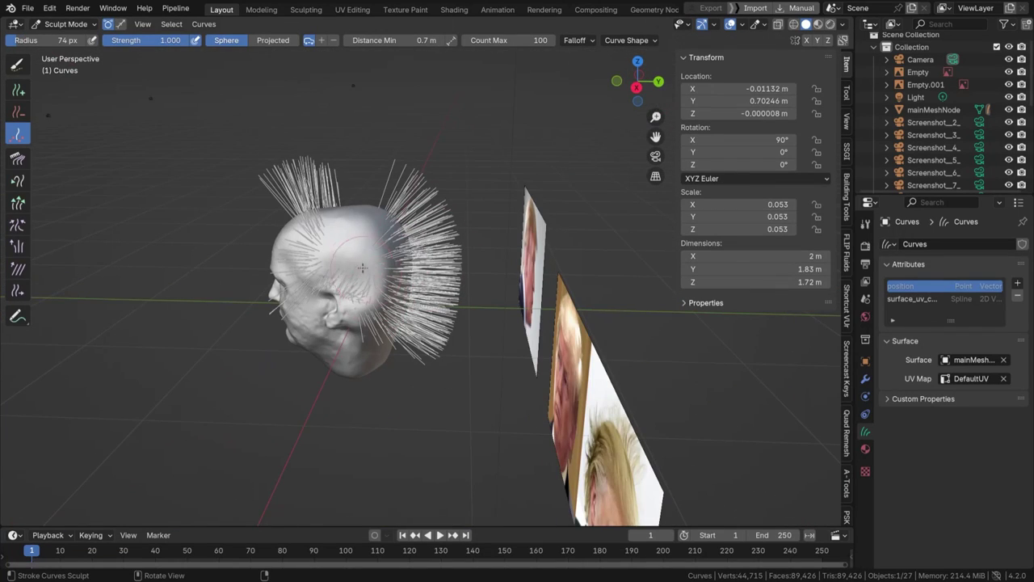
Step: Set the Density brush's minimum distance to 1.5 m, enlarge its radius, and paint sparser hair curves over the crown
middle_drag(350, 212, 174, 307)
middle_drag(511, 196, 590, 178)
middle_drag(337, 372, 258, 122)
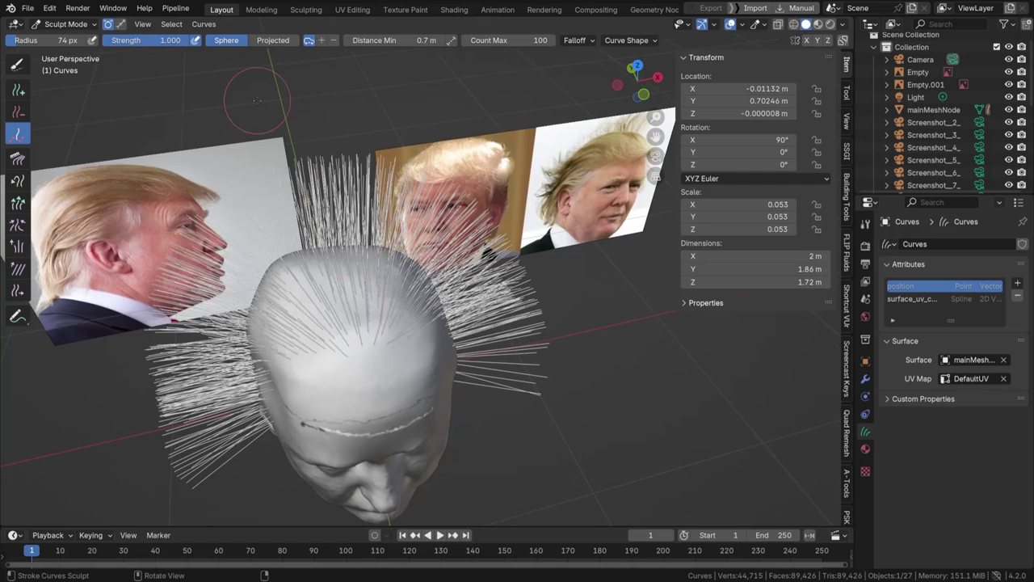
click(380, 41)
text(1)
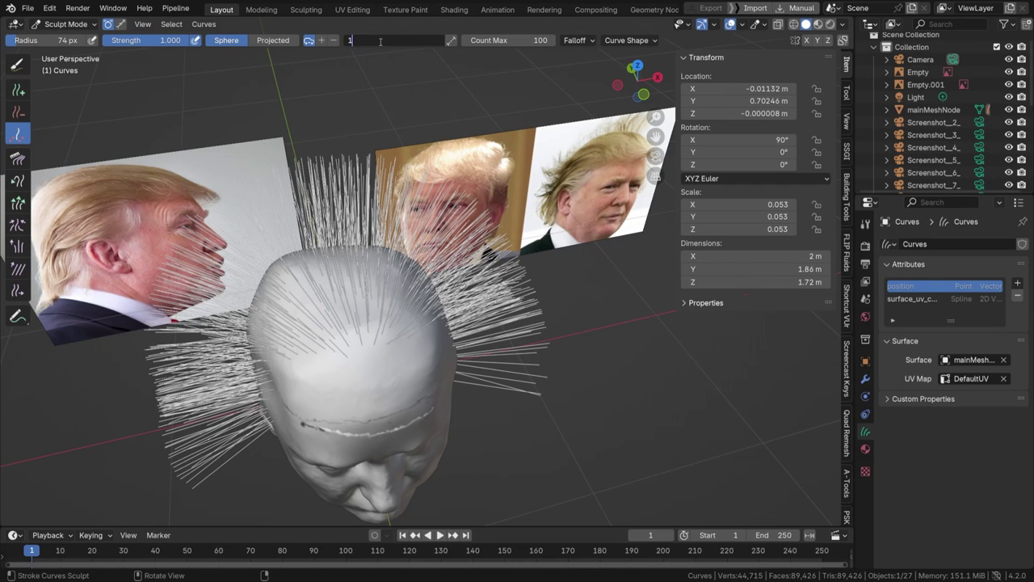
text(.5)
key(Return)
mouse_move(342, 335)
shift+middle_down()
mouse_move(383, 266)
mouse_move(386, 286)
shift+middle_up()
key(f)
click(395, 265)
mouse_move(388, 251)
mouse_down()
mouse_move(380, 231)
mouse_move(419, 206)
mouse_up()
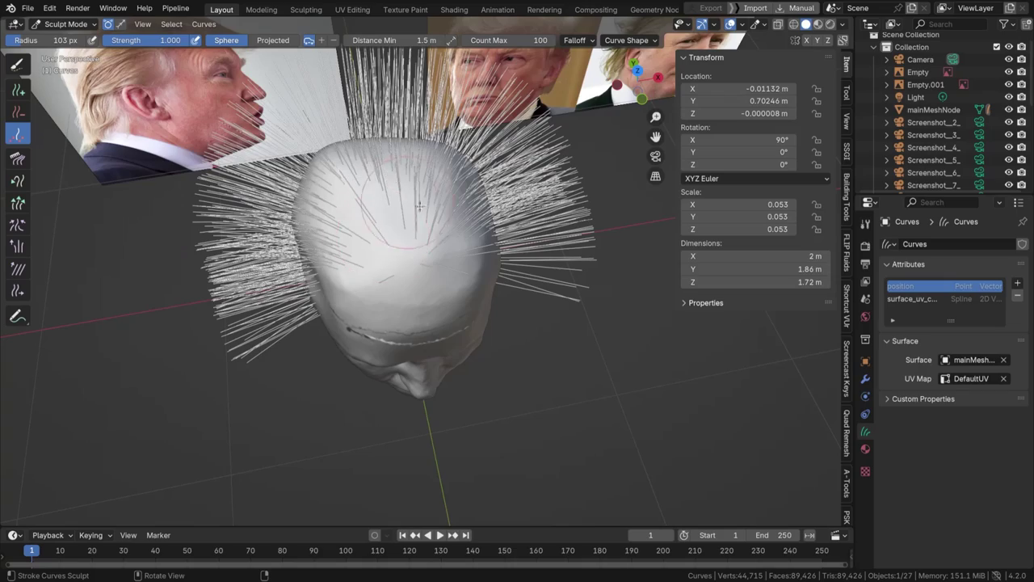
mouse_move(419, 206)
middle_down()
mouse_move(388, 146)
mouse_move(364, 174)
mouse_move(380, 202)
mouse_move(334, 265)
middle_up()
key(f)
click(349, 131)
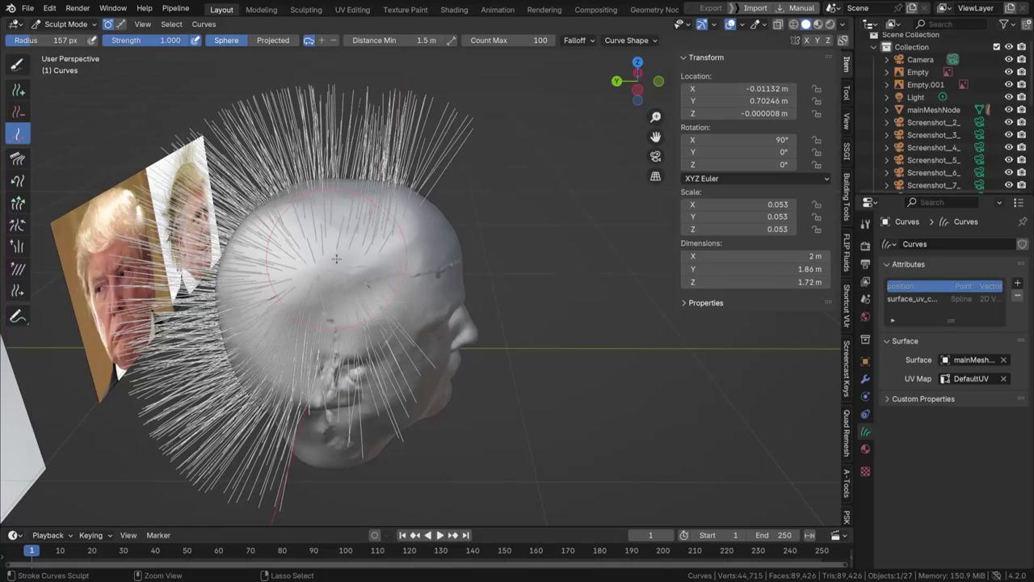
Step: Set the Density brush's minimum distance to 1 m, go over both sides of the scalp with it, and save the file
key(f)
click(308, 250)
click(387, 41)
text(1)
key(Return)
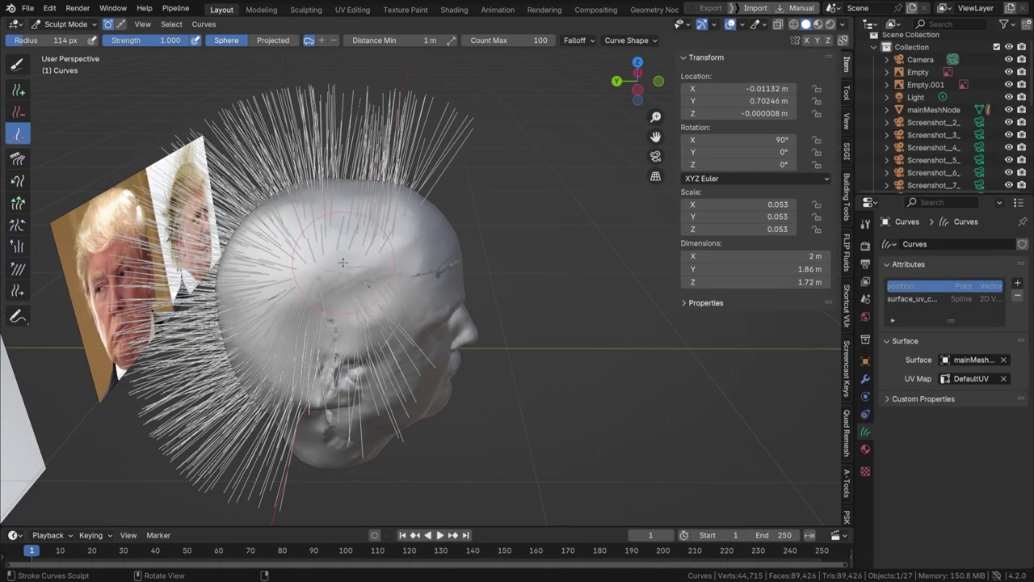
middle_drag(279, 247, 194, 287)
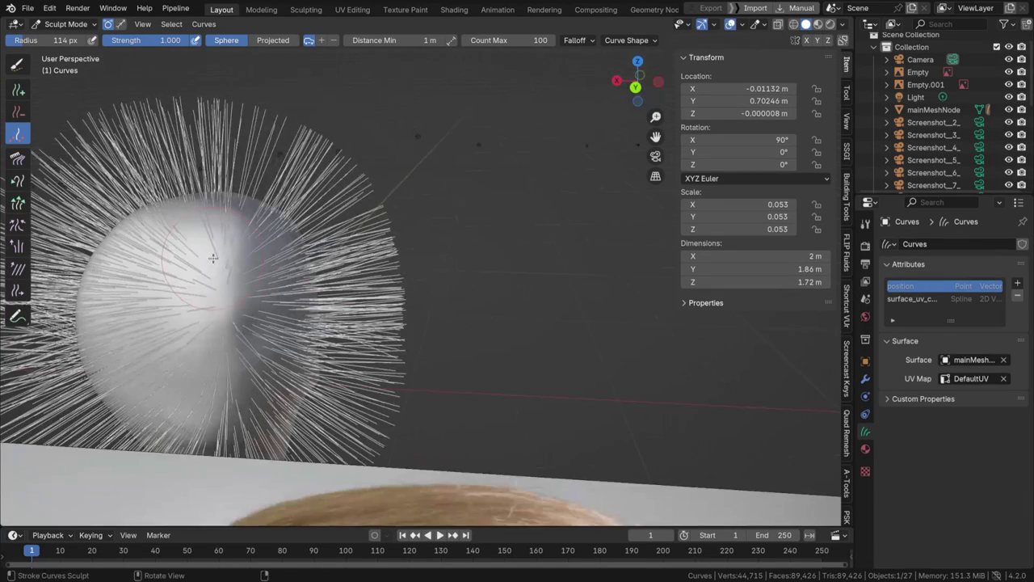
middle_drag(121, 246, 182, 295)
shift+middle_drag(125, 314, 323, 255)
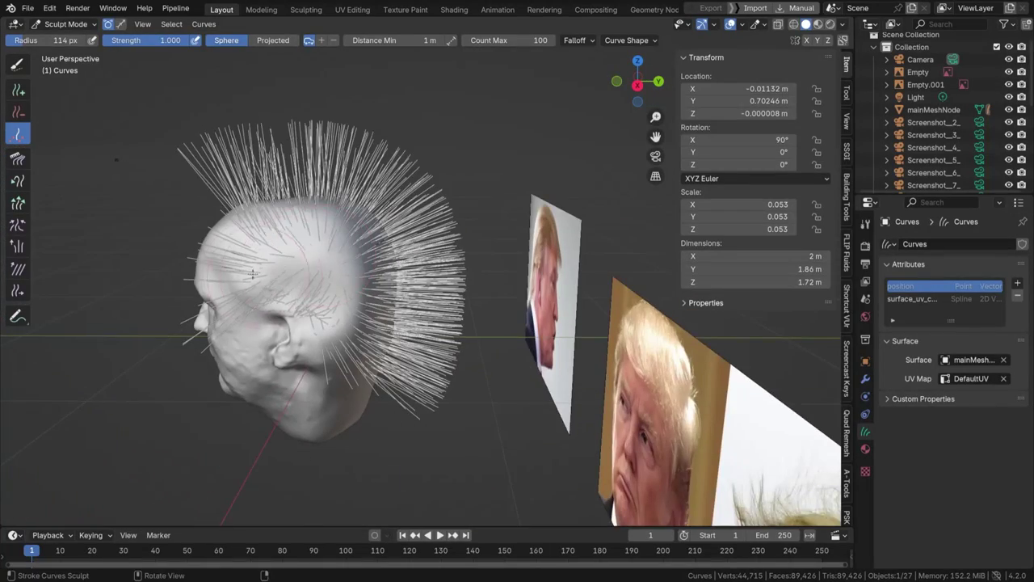
middle_drag(252, 274, 307, 253)
key(f)
click(289, 241)
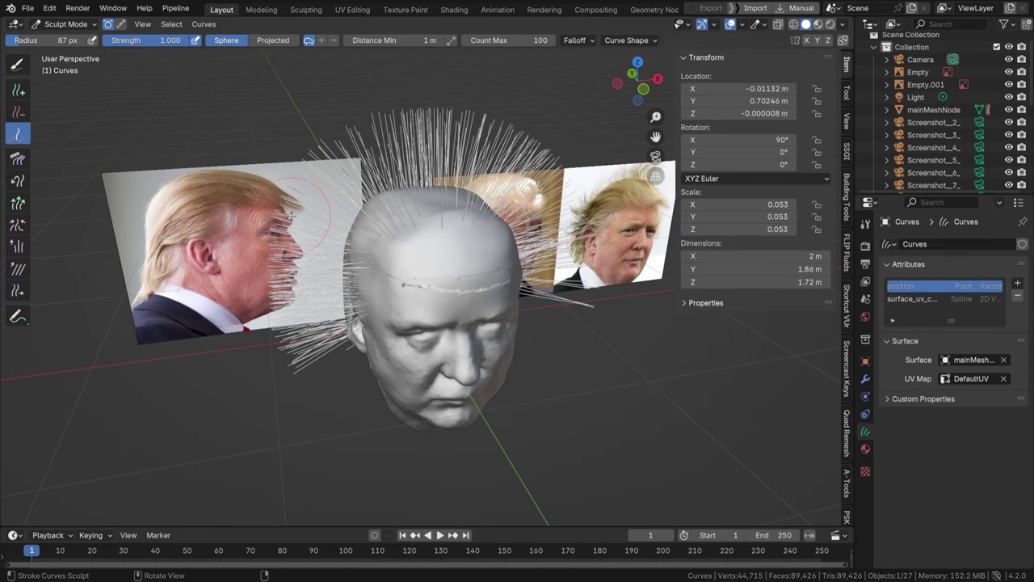
key(ctrl+s)
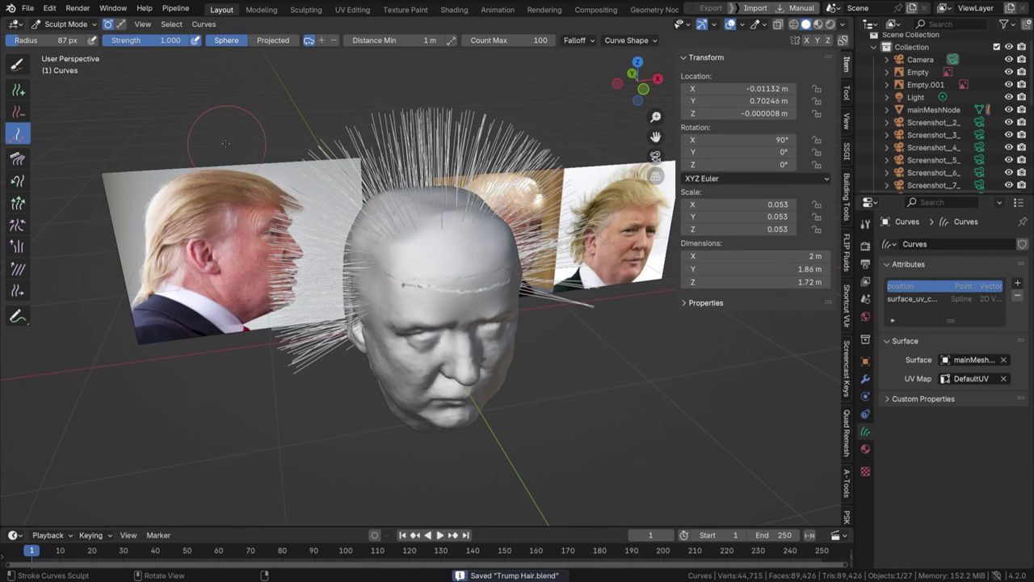
Step: Switch to the Comb brush at a 153 px radius, enable sculpt collision, and comb the hair above the right ear backward
click(18, 159)
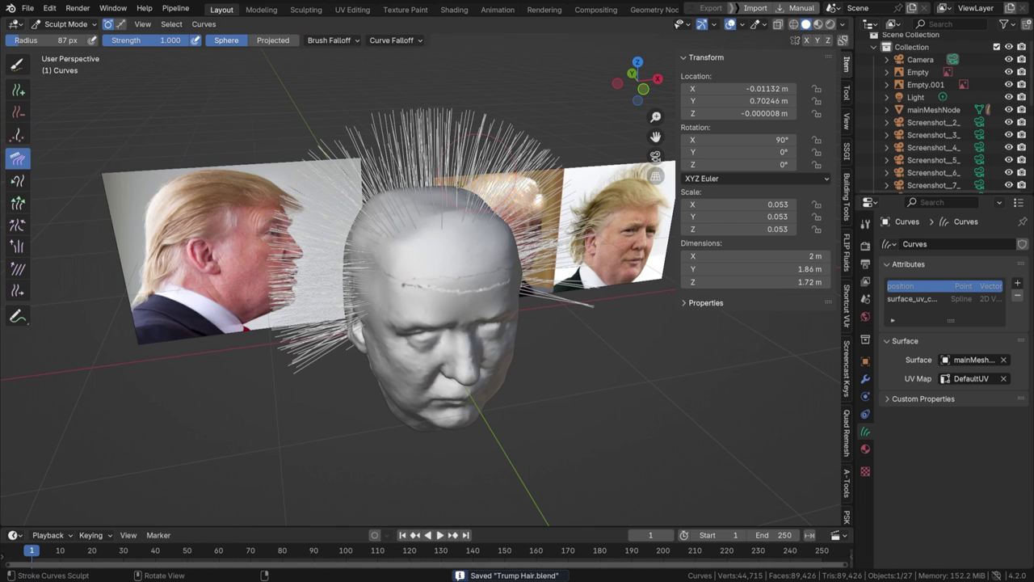
mouse_move(335, 207)
middle_down()
mouse_move(274, 194)
mouse_move(414, 220)
mouse_move(475, 213)
mouse_move(501, 236)
middle_up()
key(f)
click(503, 215)
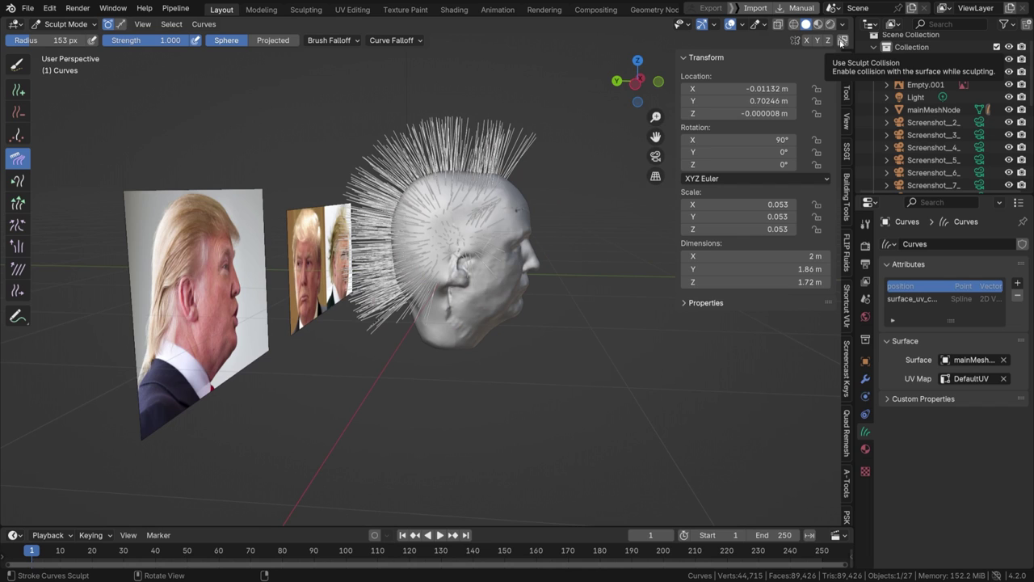
click(842, 43)
mouse_move(494, 234)
mouse_down()
mouse_move(416, 239)
mouse_move(401, 257)
mouse_move(457, 236)
mouse_up()
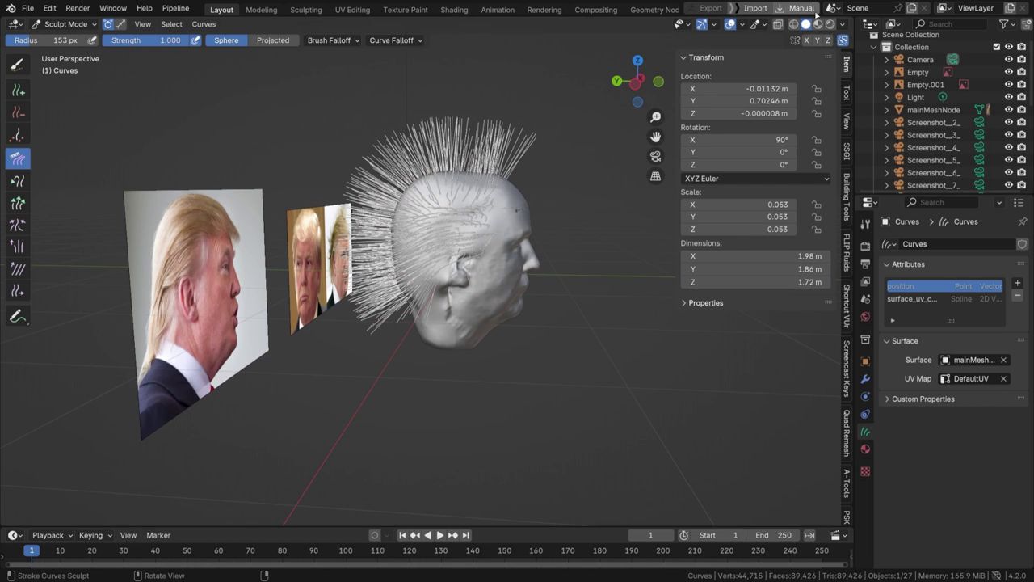
Step: Set the Comb brush to projected mode with a 258 px radius and comb the right-side hair back from the temple
scroll(479, 237, up, 4)
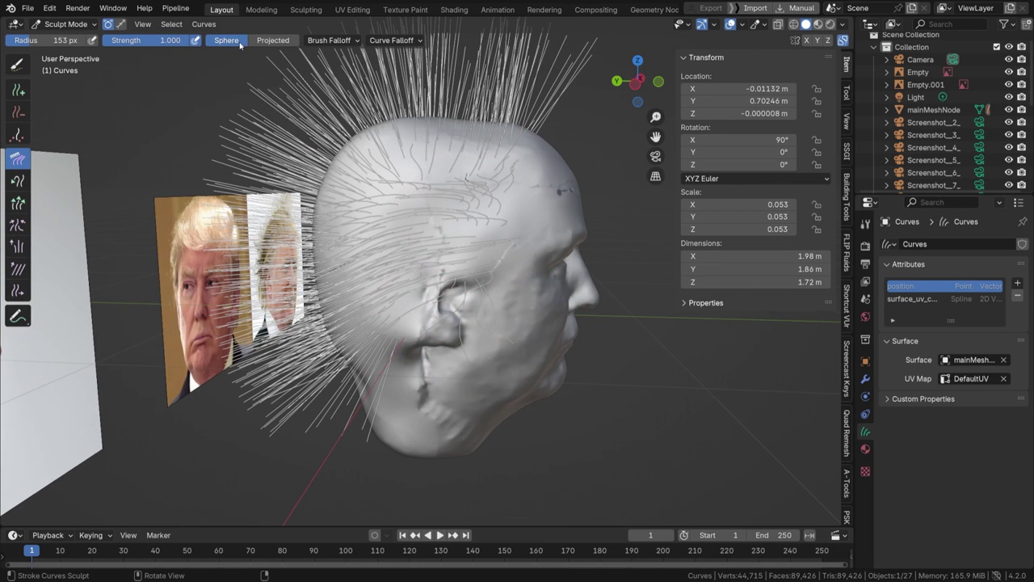
click(274, 41)
drag(529, 225, 494, 221)
key(f)
click(497, 221)
scroll(494, 222, down, 2)
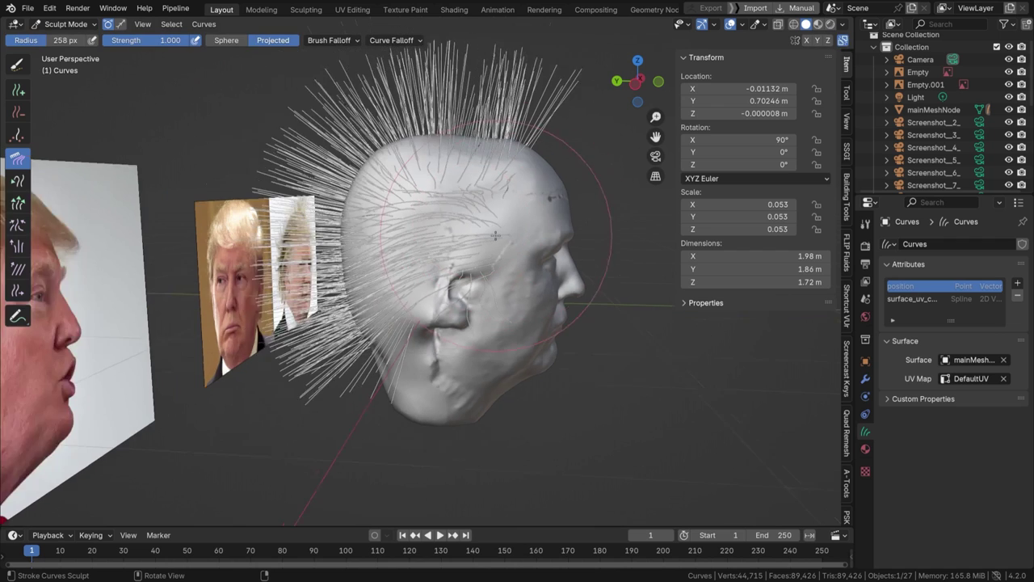
middle_drag(409, 239, 546, 217)
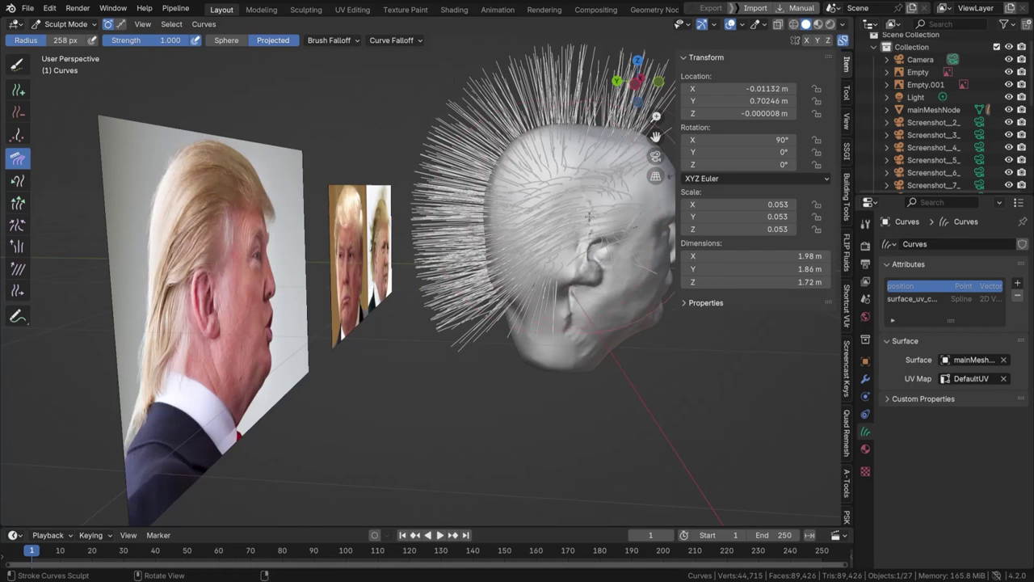
drag(640, 199, 558, 205)
middle_drag(602, 239, 590, 229)
mouse_move(618, 217)
mouse_down()
mouse_move(558, 213)
mouse_move(498, 249)
mouse_up()
Step: Reduce the Comb radius to 206 px and comb the hair above the right ear back and down
key(f)
click(553, 210)
drag(555, 210, 503, 251)
middle_drag(565, 225, 528, 213)
scroll(530, 212, down, 1)
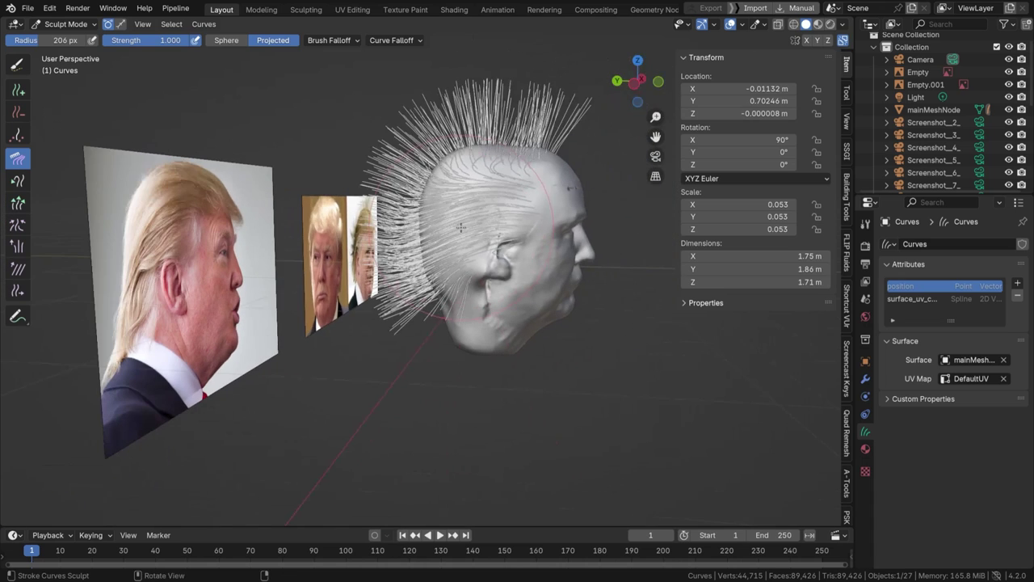
Step: Enlarge the Comb radius to 294 px and sweep the top and side hair back and down behind the head
key(f)
click(551, 197)
drag(561, 186, 472, 144)
drag(534, 150, 424, 166)
drag(523, 207, 453, 250)
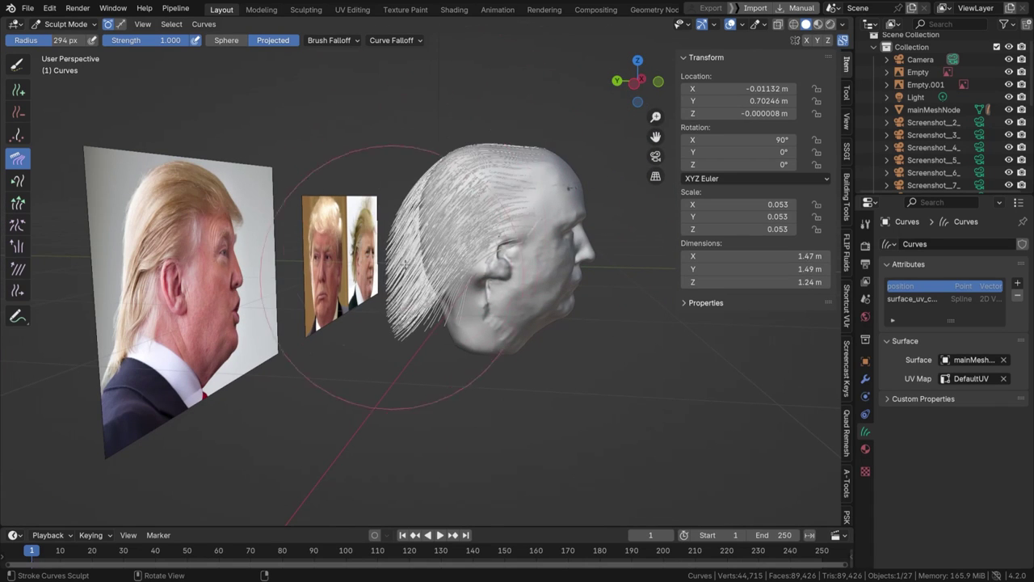
drag(483, 200, 453, 252)
Step: Comb the front top hair upward for volume and reduce the Comb radius to 163 px
mouse_move(519, 173)
mouse_down()
mouse_move(495, 113)
mouse_move(517, 101)
mouse_move(533, 121)
mouse_move(513, 113)
mouse_move(462, 135)
mouse_move(508, 132)
mouse_up()
key(f)
click(513, 129)
key(f)
click(480, 134)
key(f)
click(481, 112)
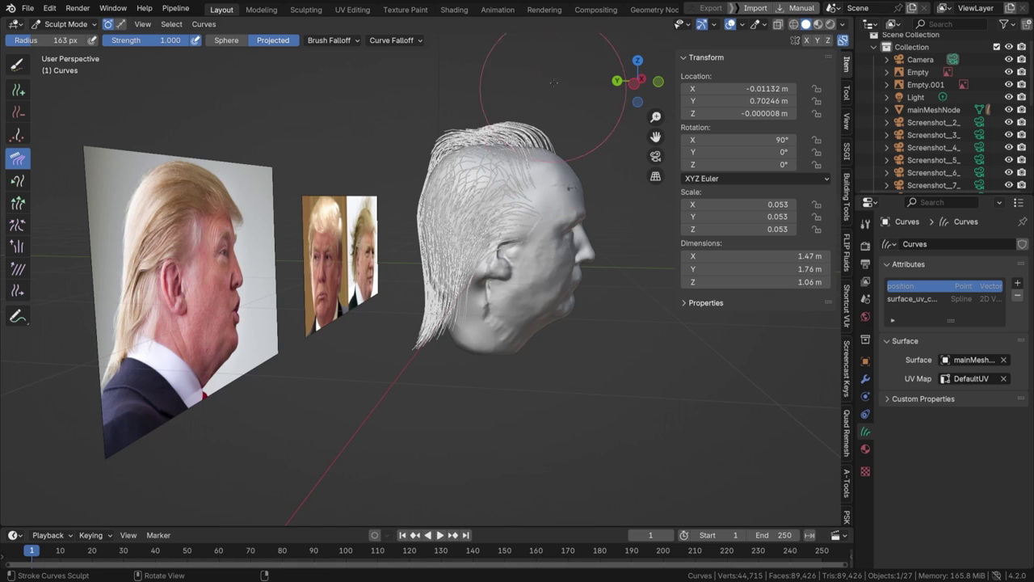
Step: Comb the top hair over the back of the head and down to the neck, following the side reference photo
mouse_move(499, 86)
mouse_down()
mouse_move(460, 93)
mouse_move(421, 137)
mouse_move(396, 190)
mouse_move(416, 360)
mouse_up()
scroll(58, 411, up, 3)
scroll(429, 267, down, 4)
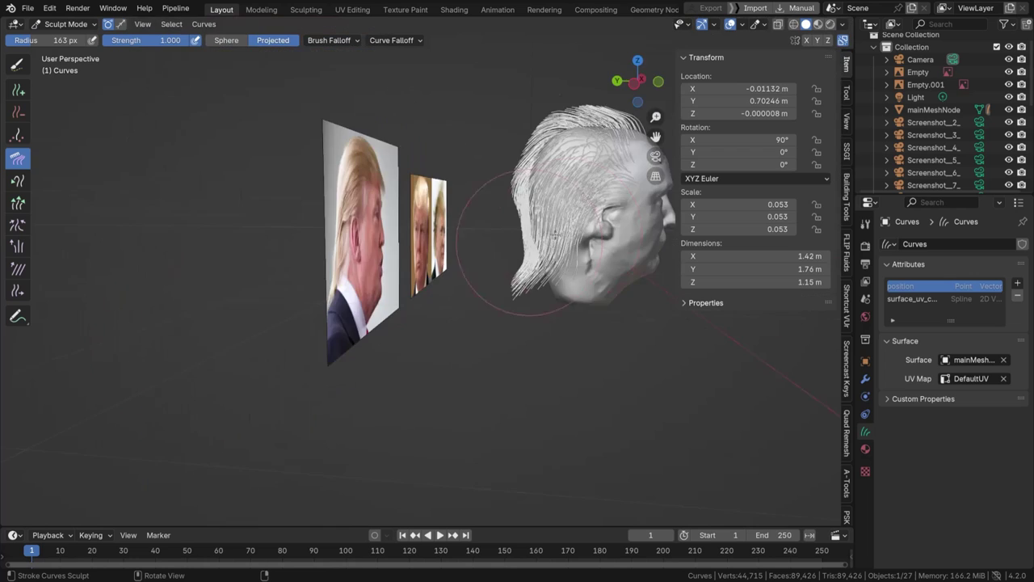
shift+middle_drag(540, 227, 454, 240)
scroll(454, 241, up, 2)
drag(381, 183, 393, 230)
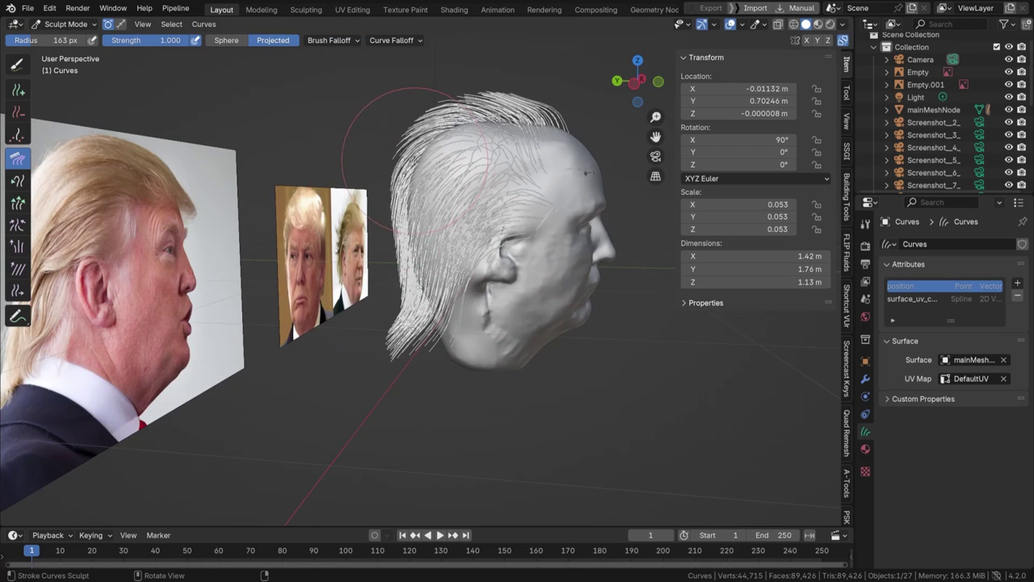
drag(415, 160, 426, 193)
shift+middle_drag(426, 193, 467, 173)
mouse_move(538, 129)
mouse_down()
mouse_move(503, 162)
mouse_move(542, 161)
mouse_move(569, 101)
mouse_move(547, 173)
mouse_move(507, 199)
mouse_move(516, 211)
mouse_move(485, 245)
mouse_move(463, 228)
mouse_move(491, 282)
mouse_up()
Step: From the top view, comb the hair on the head's right side inward and toward the back
key(f)
click(523, 186)
scroll(578, 179, down, 1)
mouse_move(578, 178)
middle_down()
mouse_move(321, 205)
mouse_move(324, 324)
mouse_move(359, 257)
middle_up()
key(KP_7)
key(f)
click(467, 240)
mouse_move(246, 284)
mouse_down()
mouse_move(254, 258)
mouse_move(279, 245)
mouse_up()
drag(268, 339, 279, 285)
Step: Set the Comb radius to 124 px and comb the outer hair on both sides toward the back in the top view
key(f)
click(224, 327)
mouse_move(235, 354)
mouse_down()
mouse_move(259, 329)
mouse_move(270, 279)
mouse_move(281, 274)
mouse_up()
mouse_move(279, 313)
mouse_down()
mouse_move(258, 208)
mouse_move(237, 253)
mouse_move(259, 208)
mouse_move(328, 222)
mouse_move(279, 290)
mouse_move(339, 212)
mouse_move(310, 252)
mouse_up()
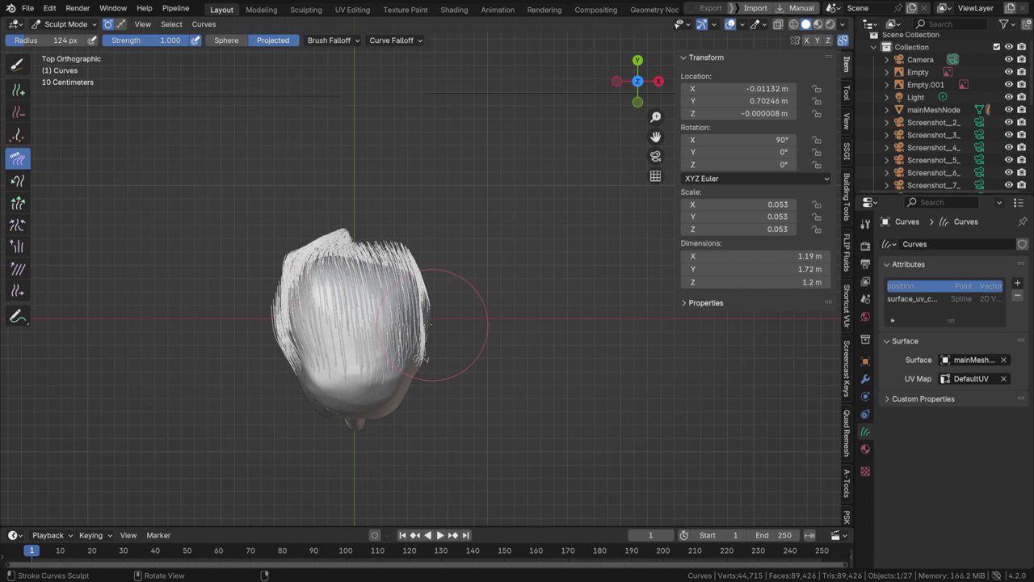
mouse_move(431, 325)
mouse_down()
mouse_move(427, 234)
mouse_move(346, 217)
mouse_up()
Step: Try a Comb stroke over the crown hair from the side view
alt+scroll(365, 232, down, 1)
mouse_move(366, 233)
middle_down()
mouse_move(363, 216)
mouse_move(250, 89)
mouse_move(210, 85)
middle_up()
mouse_move(388, 116)
mouse_down()
mouse_move(377, 112)
mouse_move(438, 134)
mouse_up()
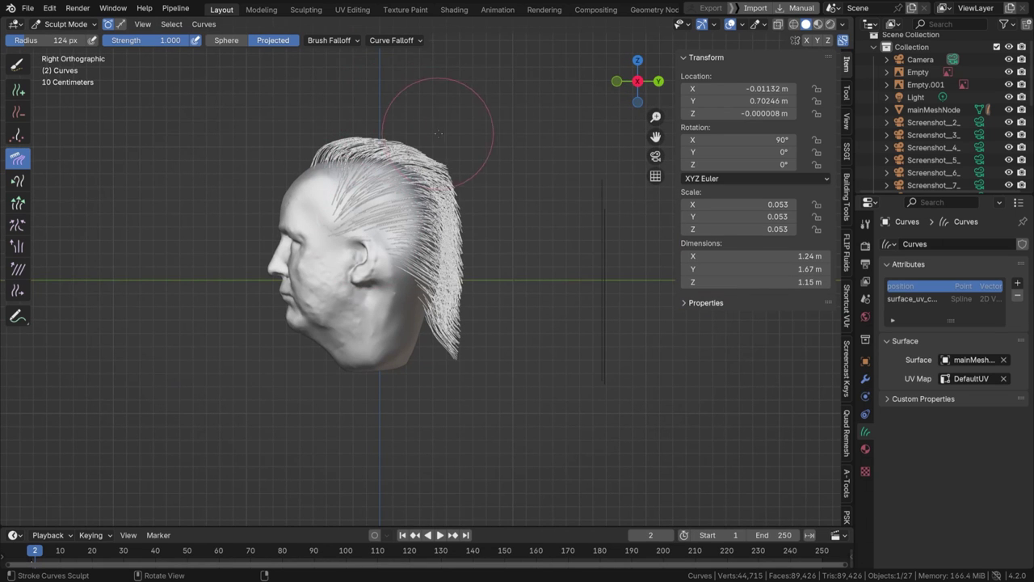
key(ctrl+z)
Step: Compare the combed hair with the front reference photo, examining how the fringe sweeps across the forehead
key(KP_1)
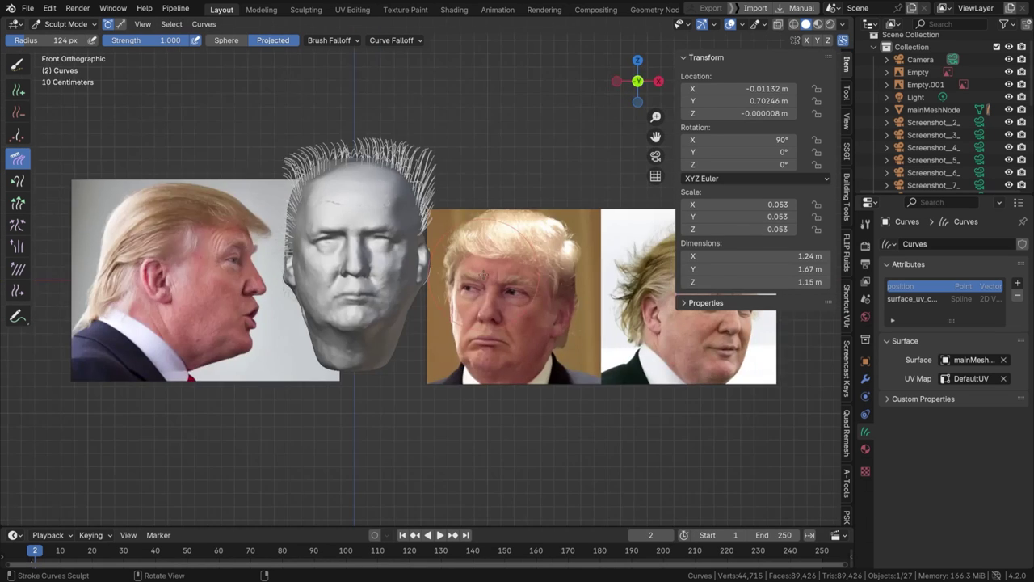
key(KP_3)
key(KP_1)
scroll(443, 243, up, 2)
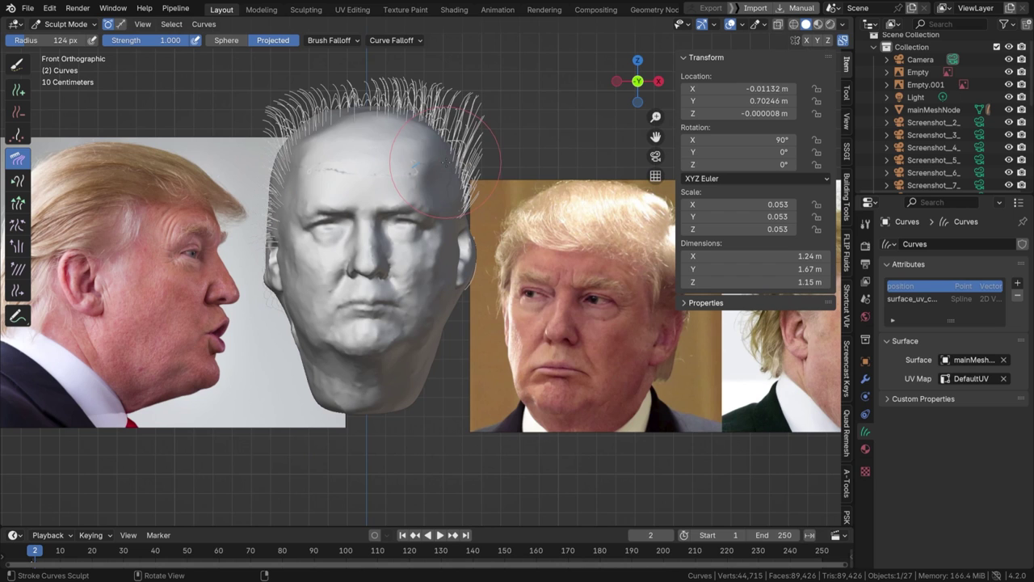
shift+middle_drag(672, 228, 625, 205)
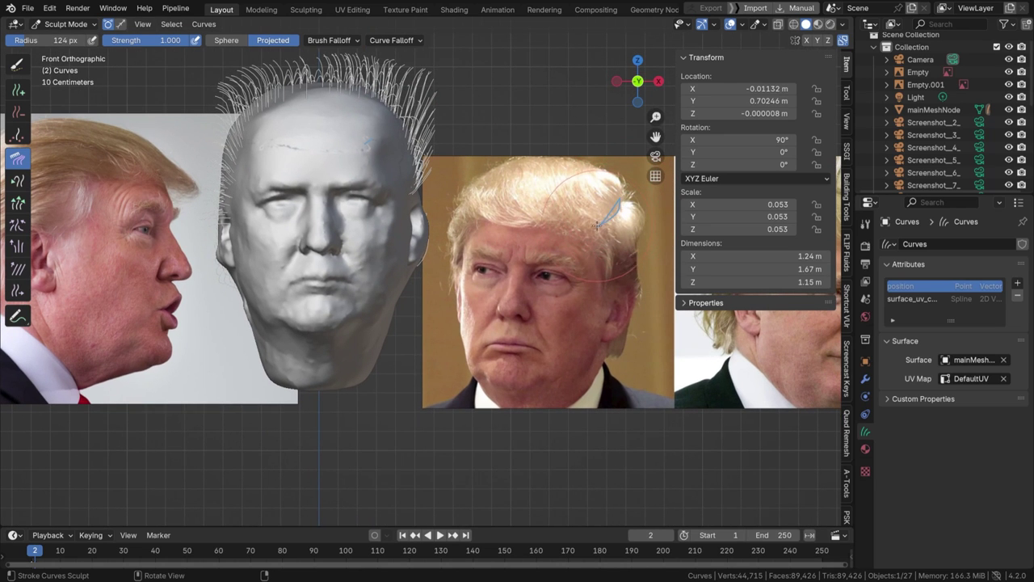
drag(574, 204, 476, 193)
middle_drag(544, 222, 259, 203)
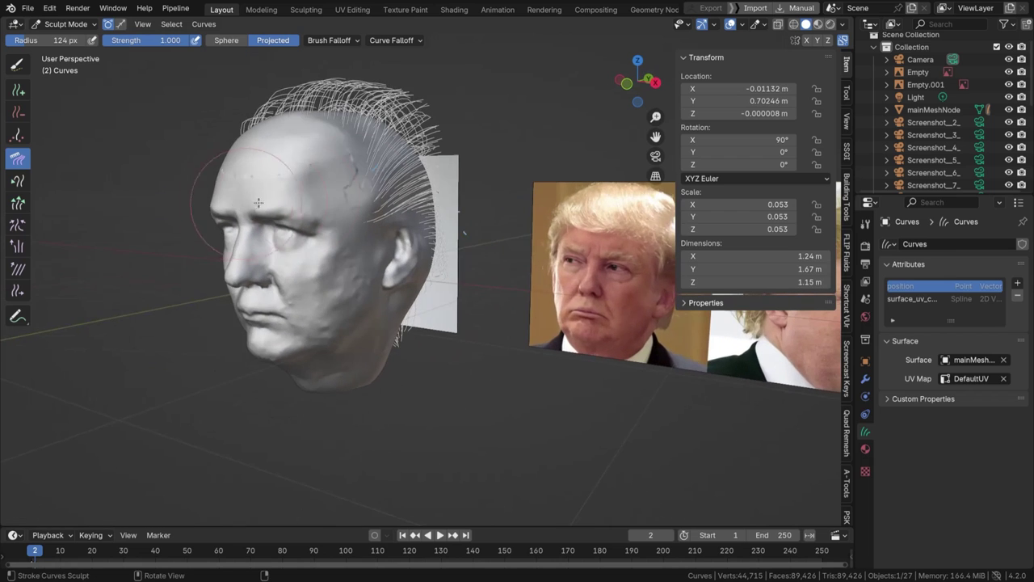
Step: Comb the front crown hair sideways toward the back from the front three-quarter view
shift+middle_drag(594, 234, 548, 235)
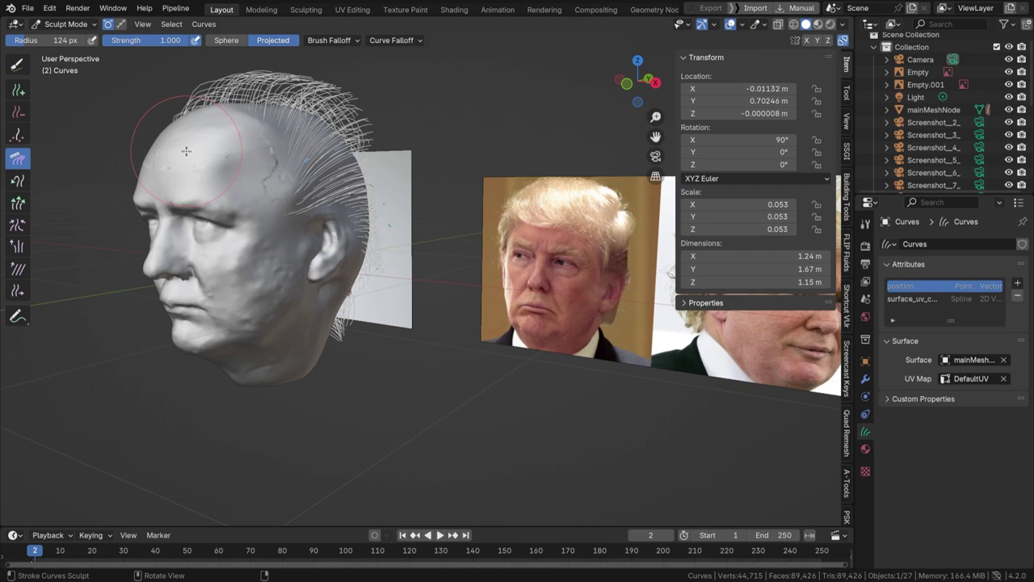
mouse_move(186, 151)
mouse_down()
mouse_move(267, 138)
mouse_move(352, 157)
mouse_up()
middle_drag(390, 224, 347, 201)
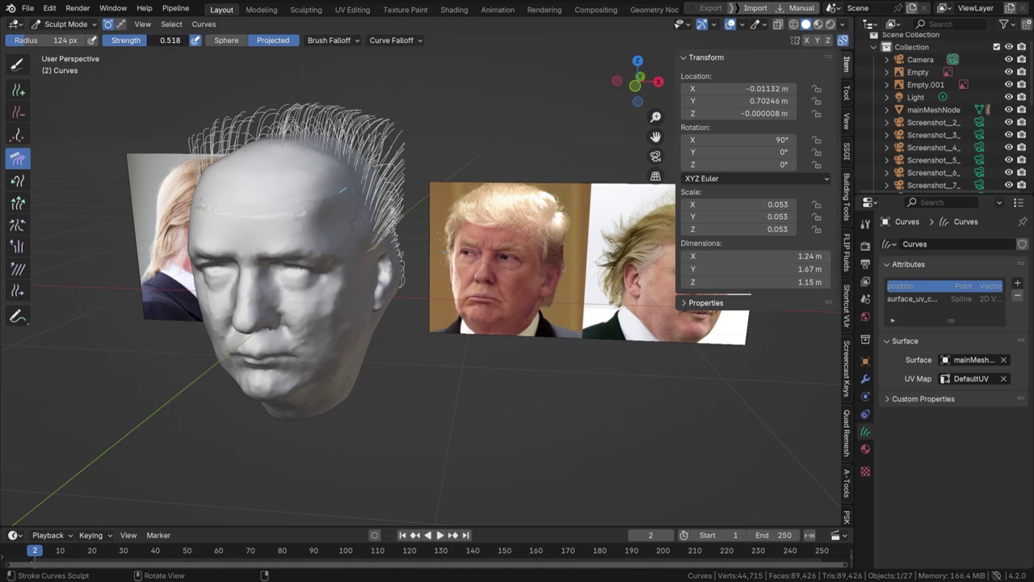
Step: Set the Comb strength to 0.349 and radius to 177 px, and comb the hair above the head's left ear
mouse_move(347, 198)
middle_down()
mouse_move(376, 174)
mouse_move(441, 180)
middle_up()
key(f)
click(401, 185)
mouse_move(242, 183)
shift+middle_down()
mouse_move(501, 204)
mouse_move(441, 211)
shift+middle_up()
key(f)
click(416, 206)
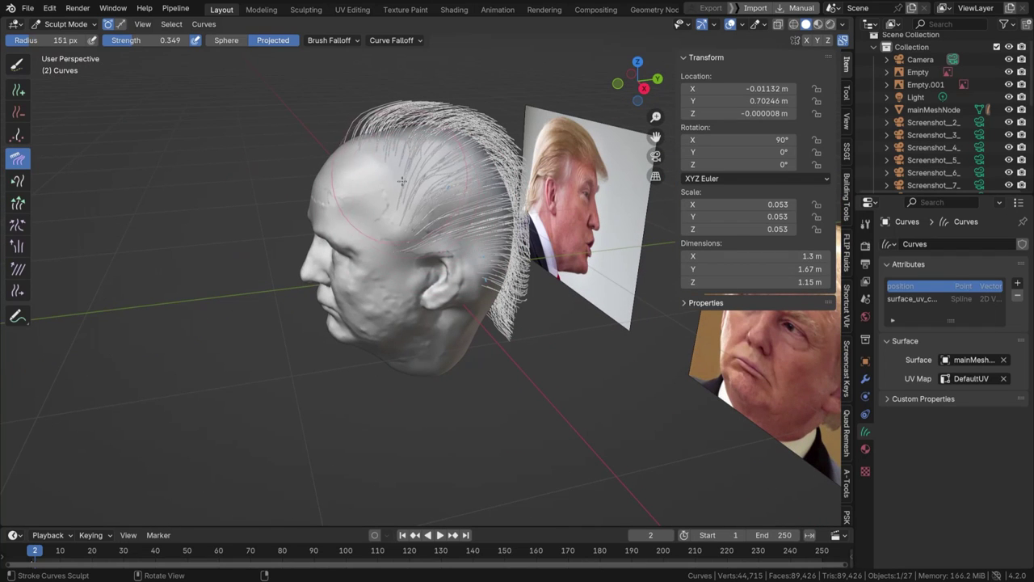
key(f)
click(429, 191)
drag(452, 187, 483, 209)
middle_drag(485, 202, 443, 194)
mouse_move(452, 182)
mouse_down()
mouse_move(487, 182)
mouse_move(507, 235)
mouse_move(494, 186)
mouse_move(462, 159)
mouse_up()
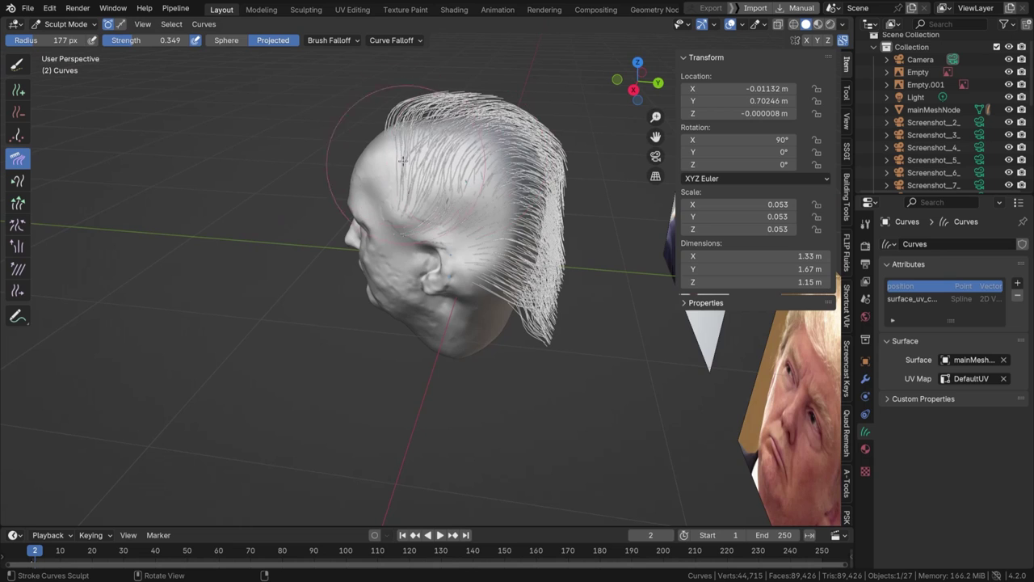
Step: From above, comb the front crown hair across toward the head's left side
middle_drag(404, 161, 350, 176)
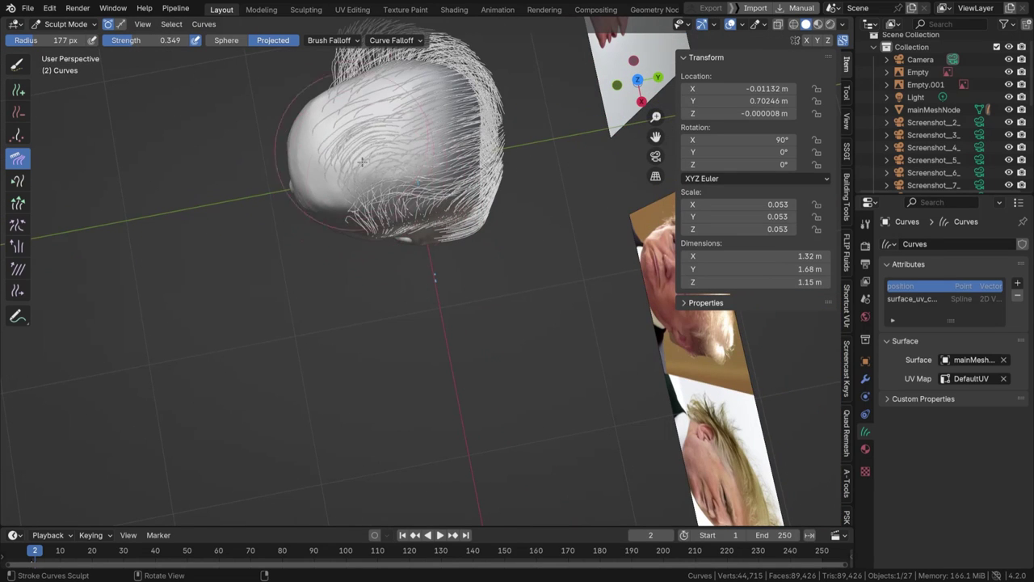
middle_drag(416, 181, 398, 137)
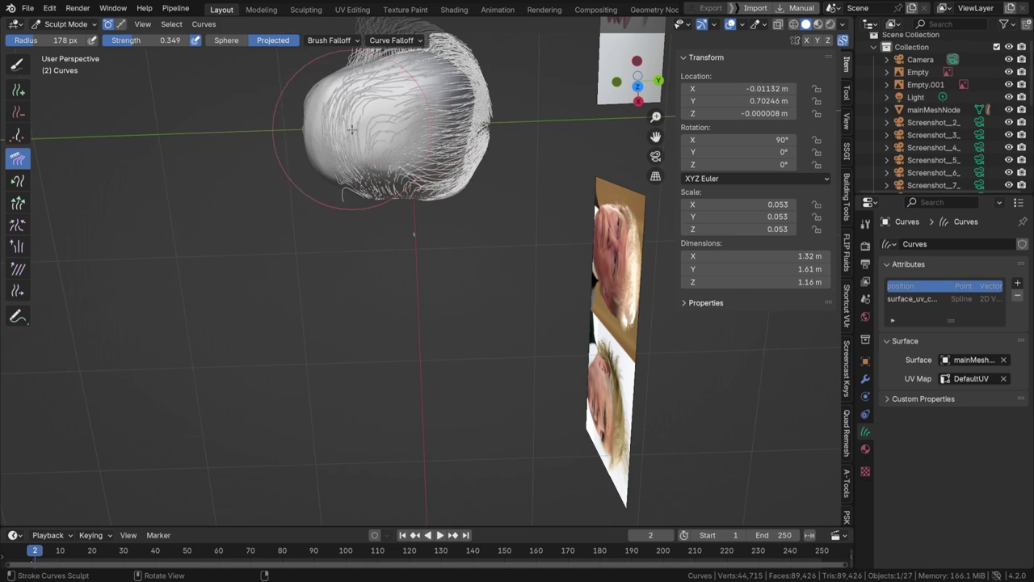
middle_drag(321, 131, 333, 146)
mouse_move(337, 137)
mouse_down()
mouse_move(313, 132)
mouse_move(352, 169)
mouse_up()
middle_drag(344, 179, 377, 119)
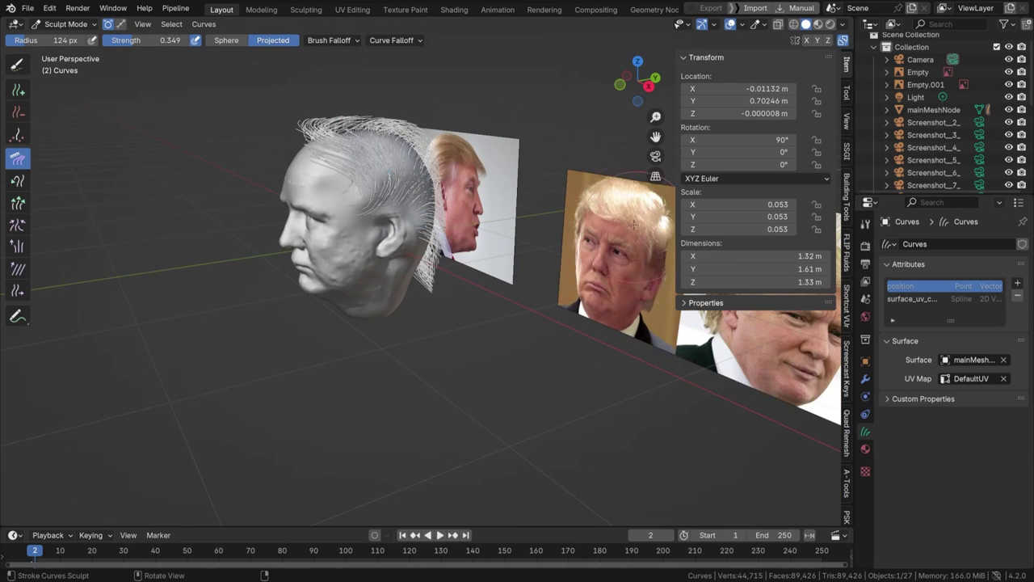
Step: Set the Comb radius to 98 px and comb the hair above the left temple slightly forward
middle_drag(366, 179, 329, 170)
key(f)
click(318, 168)
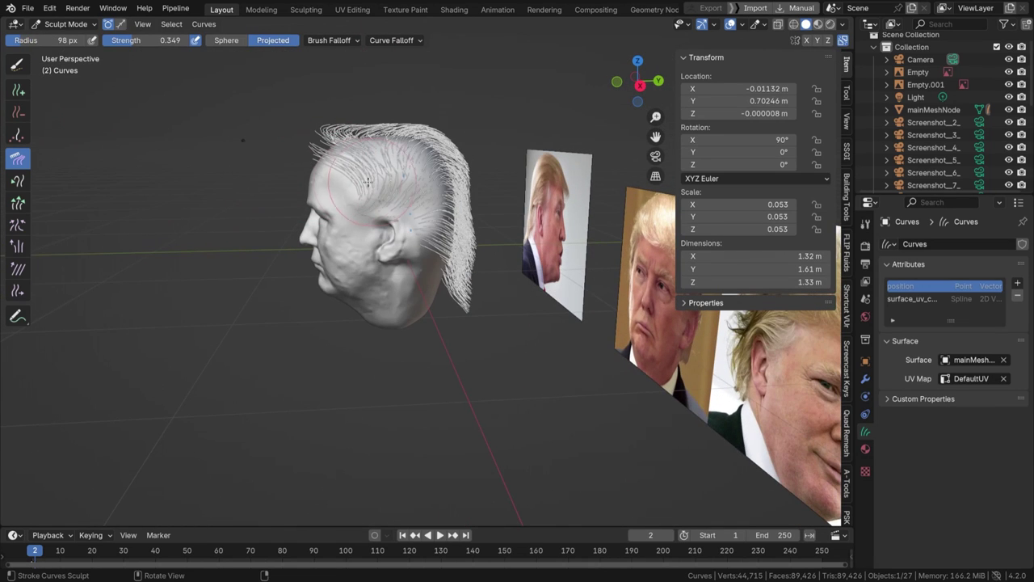
drag(367, 182, 350, 185)
middle_drag(326, 180, 331, 132)
middle_drag(410, 176, 312, 147)
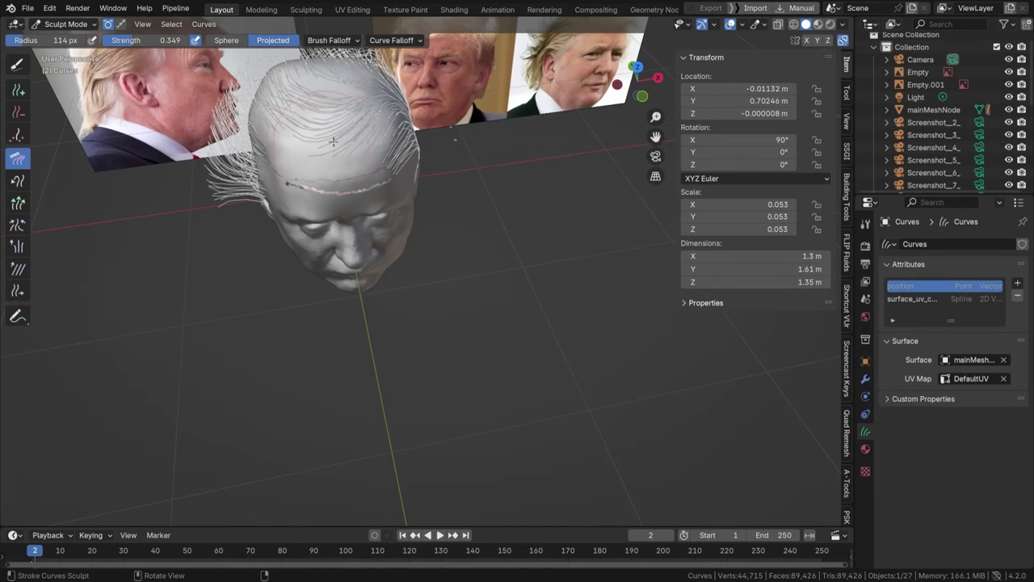
mouse_move(387, 155)
middle_down()
mouse_move(401, 133)
mouse_move(407, 154)
middle_up()
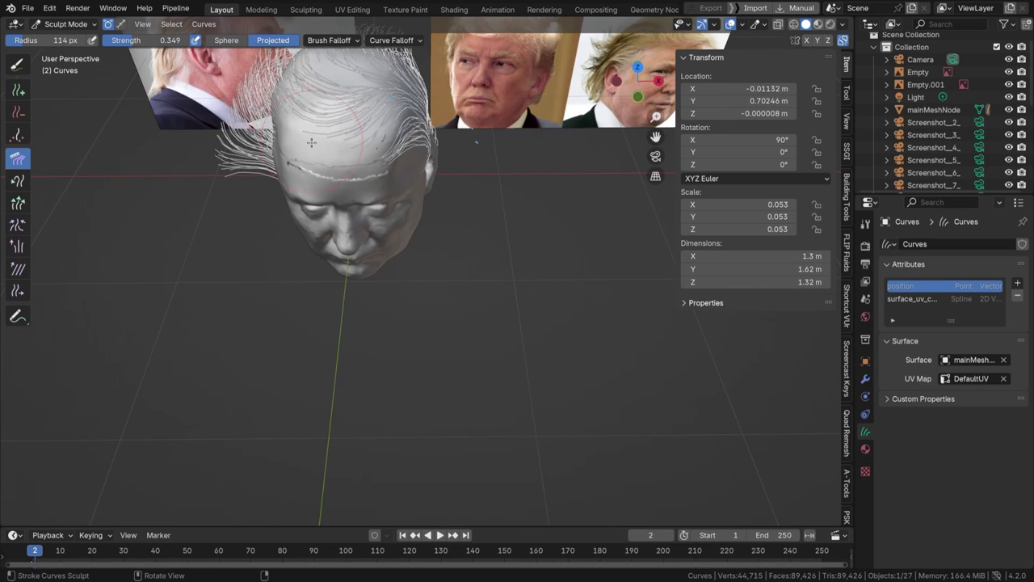
Step: Pull the fringe hair across the forehead with the Snake Hook brush at 114 px radius
click(20, 185)
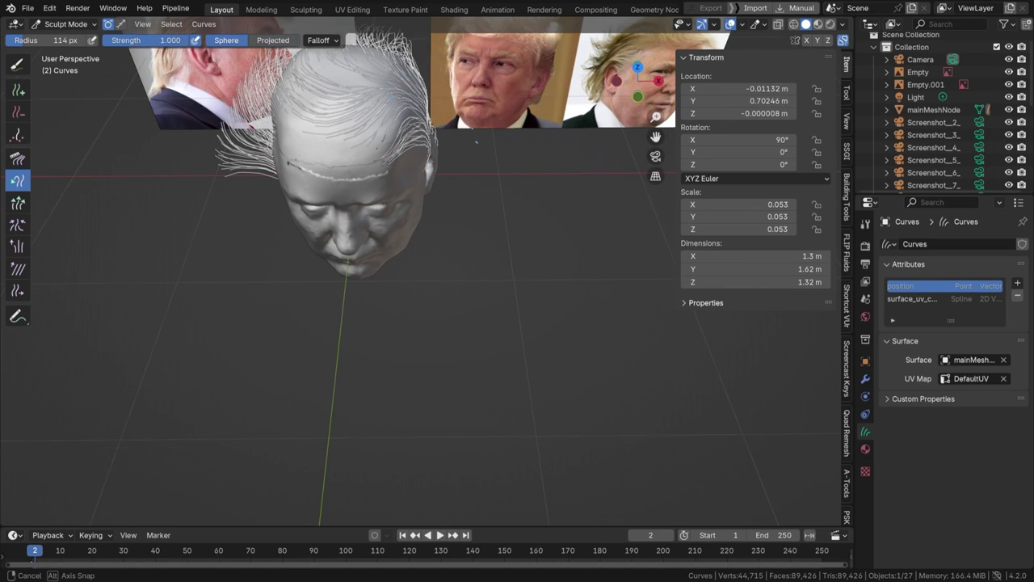
middle_drag(391, 180, 410, 213)
drag(410, 213, 341, 205)
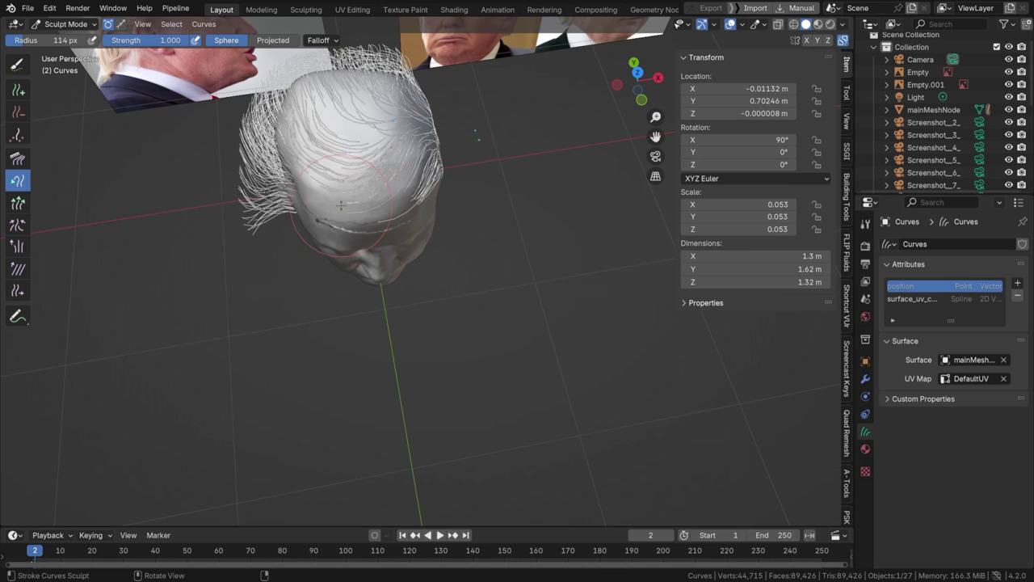
middle_drag(310, 187, 420, 86)
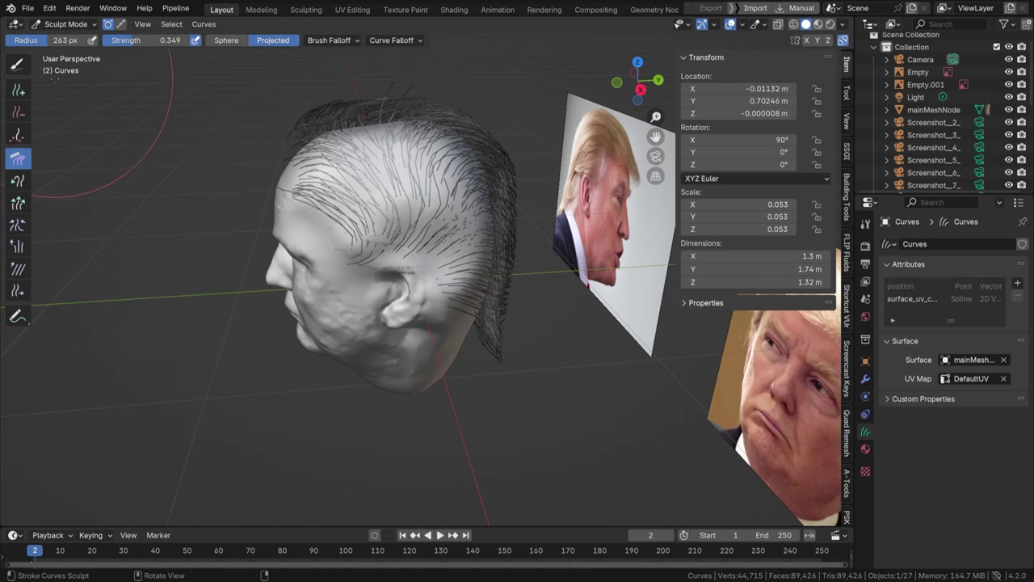
Step: Select all hair curves and comb the front hair forward and upward using a 263 px Comb radius
click(18, 65)
key(a)
click(21, 164)
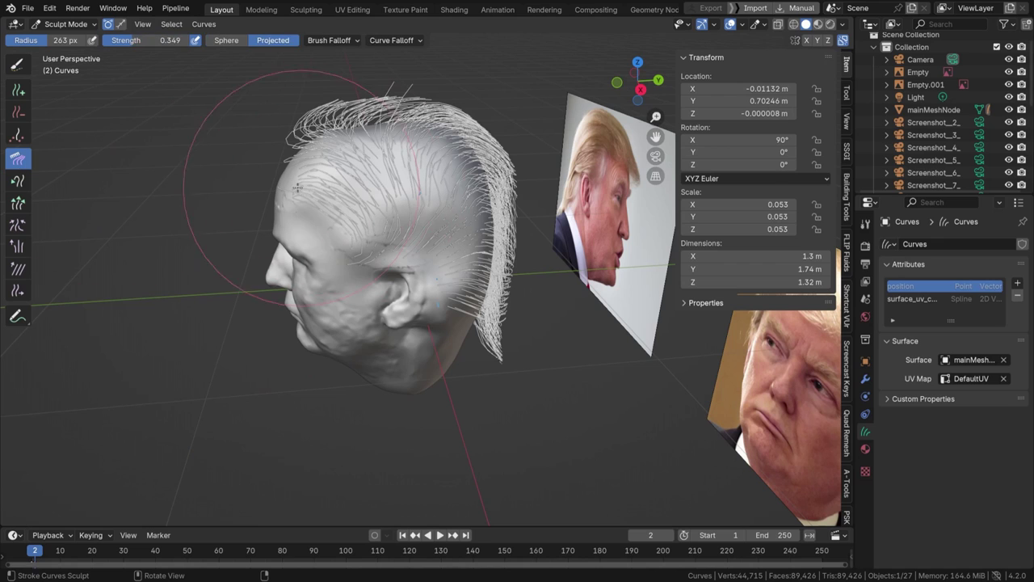
mouse_move(300, 187)
mouse_down()
mouse_move(276, 160)
mouse_move(283, 169)
mouse_up()
mouse_move(283, 169)
middle_down()
mouse_move(423, 196)
mouse_move(300, 173)
mouse_move(364, 196)
mouse_move(408, 234)
mouse_move(232, 231)
middle_up()
Step: Comb the fringe sideways with a 175 px radius and pull it across the forehead with Snake Hook
key(f)
click(261, 173)
middle_drag(379, 267, 356, 242)
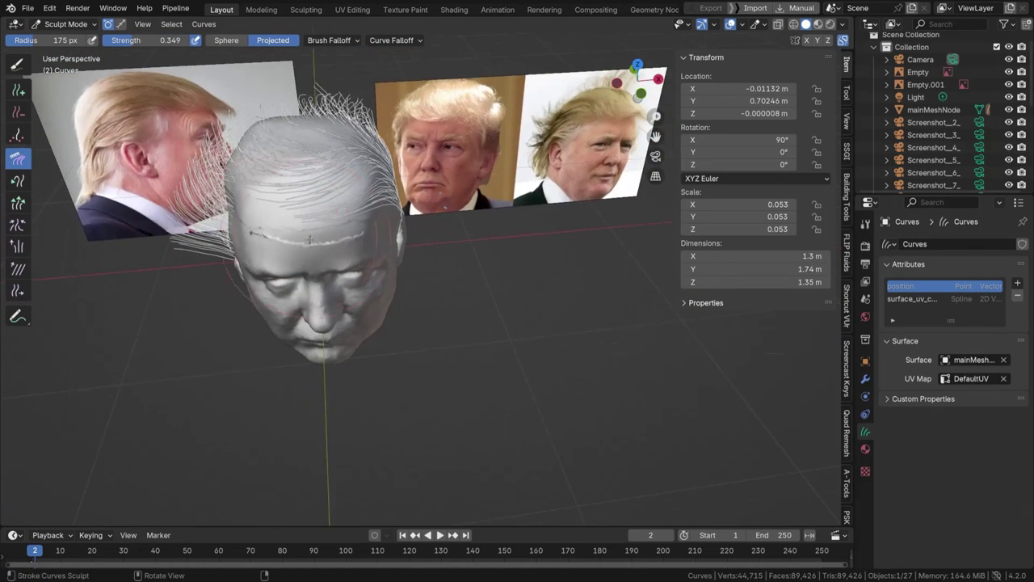
mouse_move(245, 183)
mouse_down()
mouse_move(290, 192)
mouse_move(327, 179)
mouse_move(315, 194)
mouse_up()
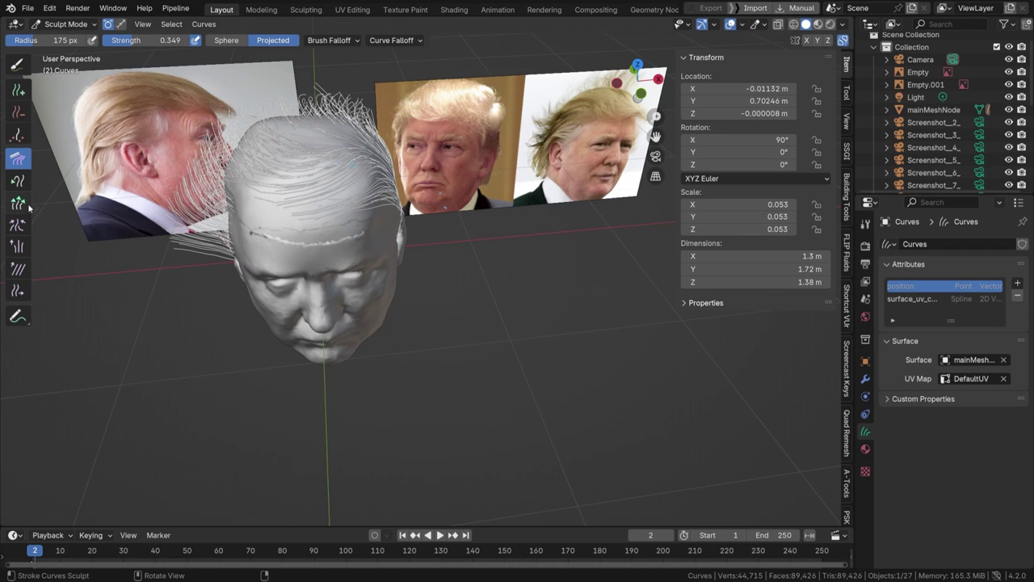
click(24, 182)
drag(303, 235, 265, 216)
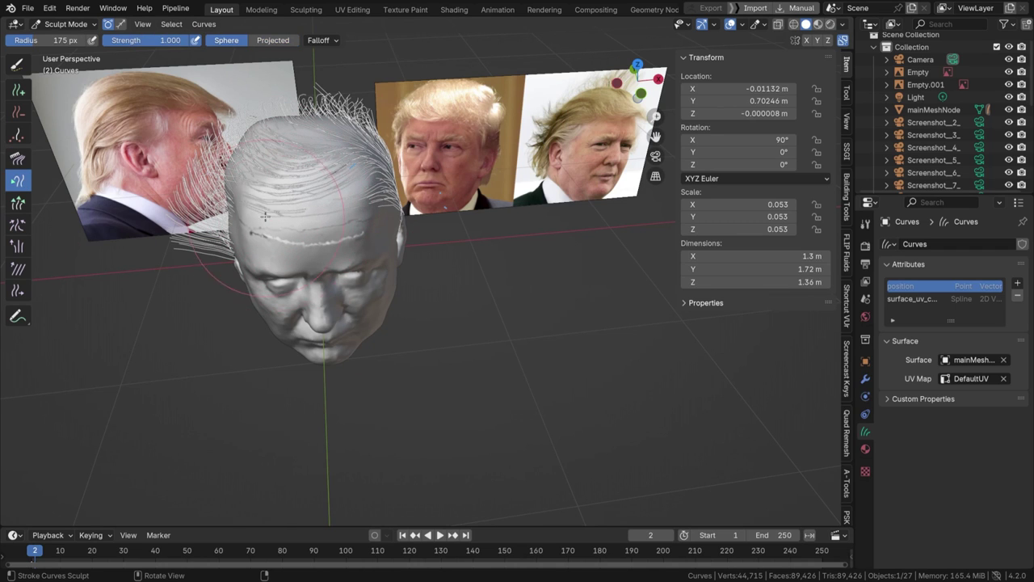
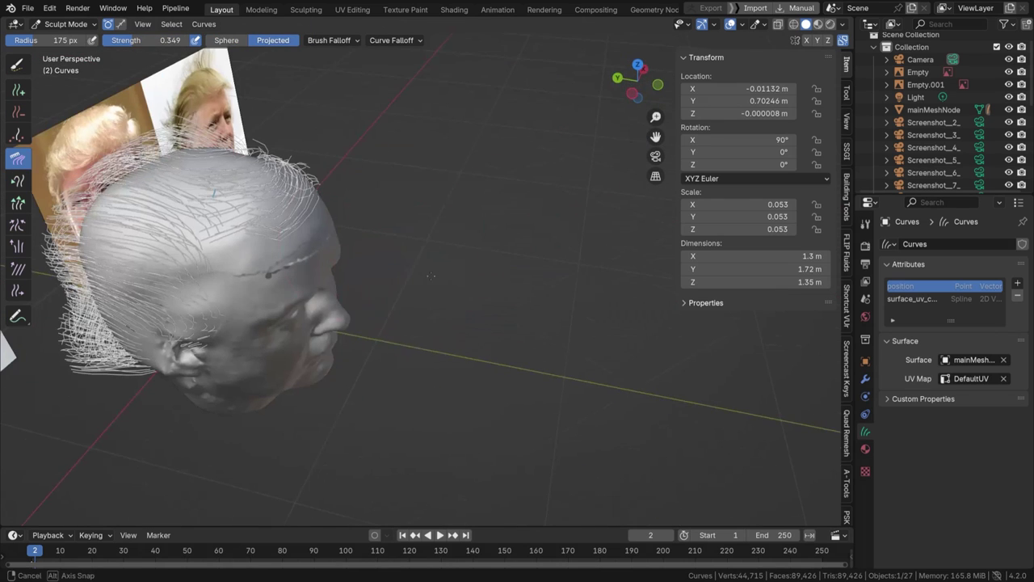
Step: Set the Comb brush to Sphere mode with a 165 px radius for the hair on the head's right side
key(f)
click(242, 217)
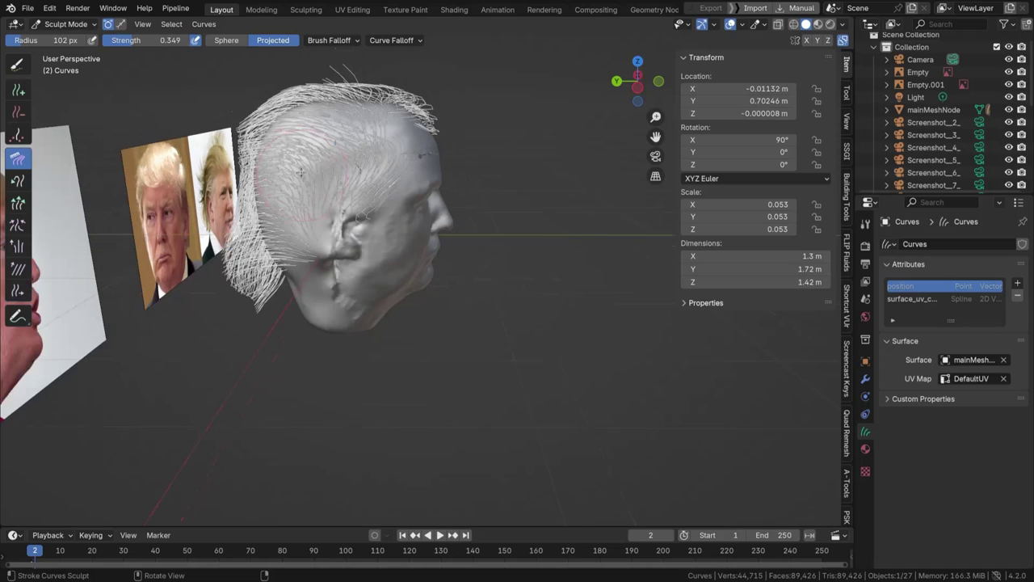
click(227, 39)
key(f)
click(360, 170)
middle_drag(353, 181, 342, 179)
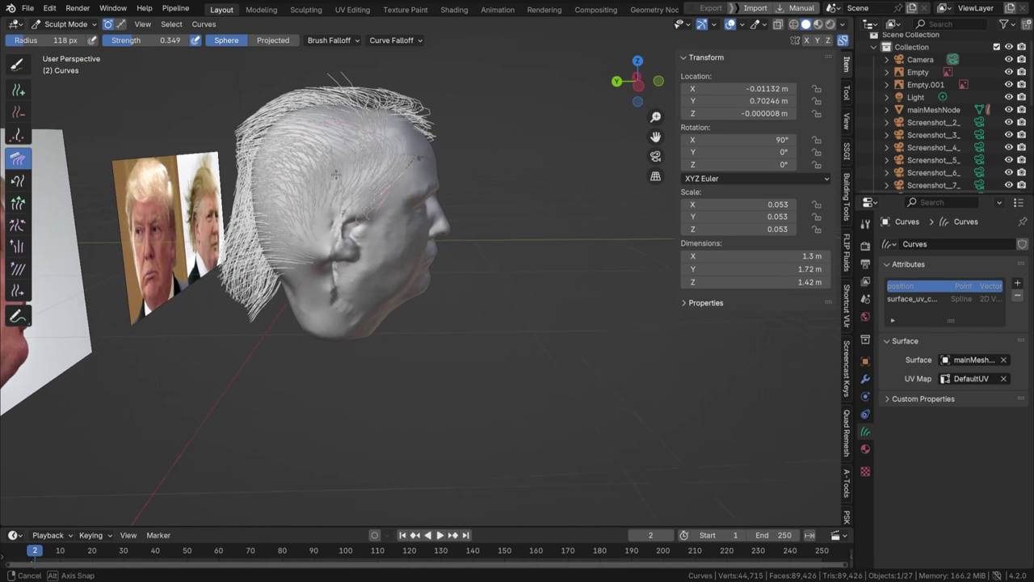
key(f)
click(357, 179)
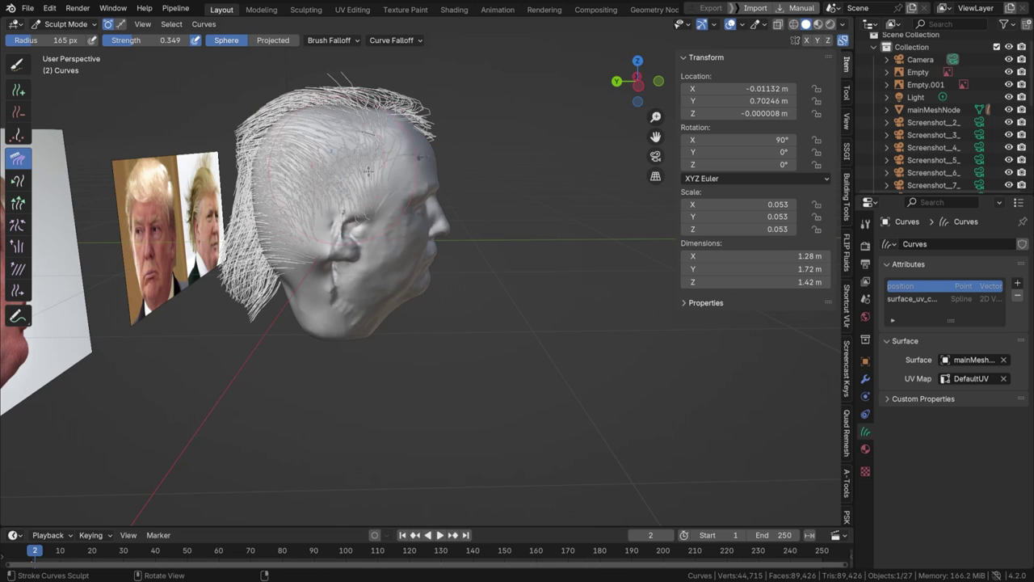
Step: Comb the side and temple hair above the right ear, enlarging the Comb radius to 216 px
mouse_move(301, 158)
mouse_down()
mouse_move(308, 139)
mouse_move(319, 162)
mouse_move(305, 177)
mouse_up()
middle_drag(305, 177, 345, 184)
drag(381, 159, 397, 157)
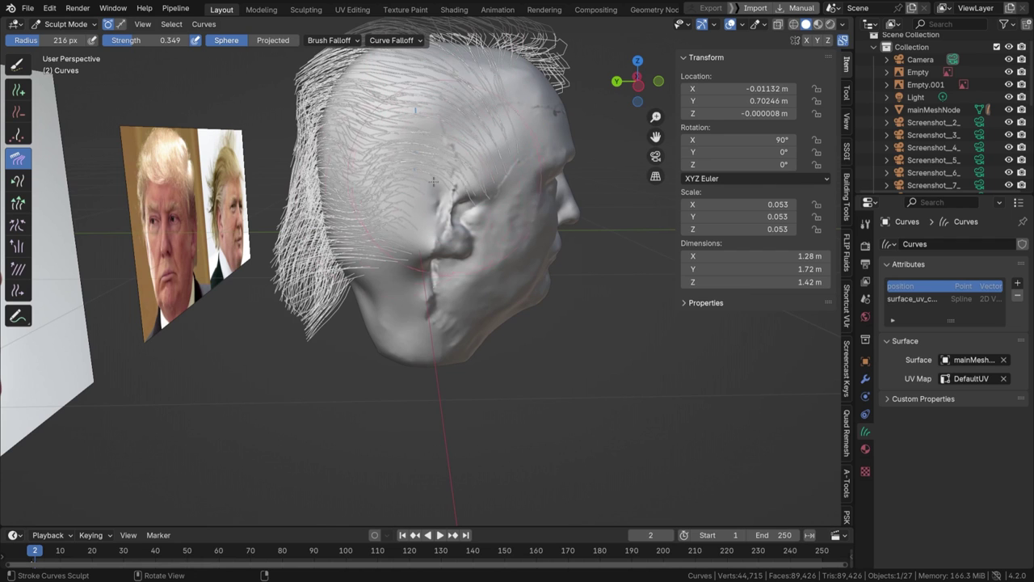
drag(434, 182, 413, 188)
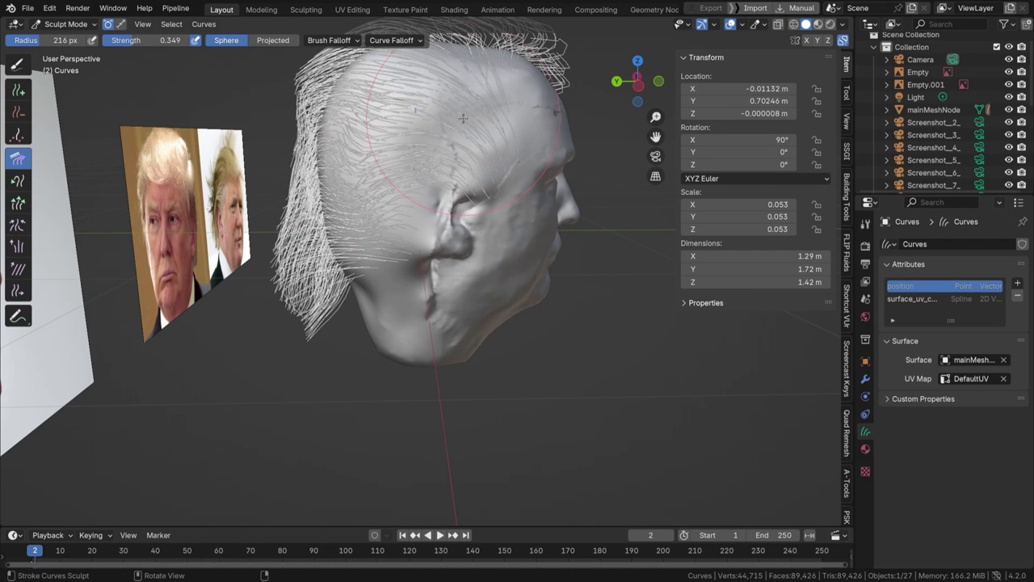
Step: Set the Comb radius to 149 px and comb the hair at the back of the head down toward the nape
scroll(463, 119, down, 4)
scroll(463, 123, up, 1)
scroll(463, 122, up, 2)
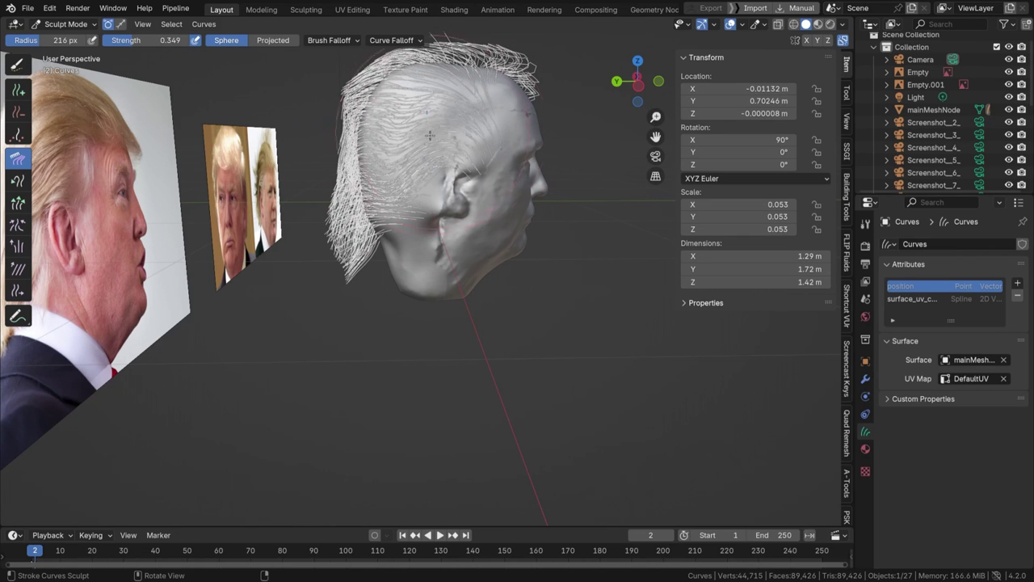
key(f)
click(438, 113)
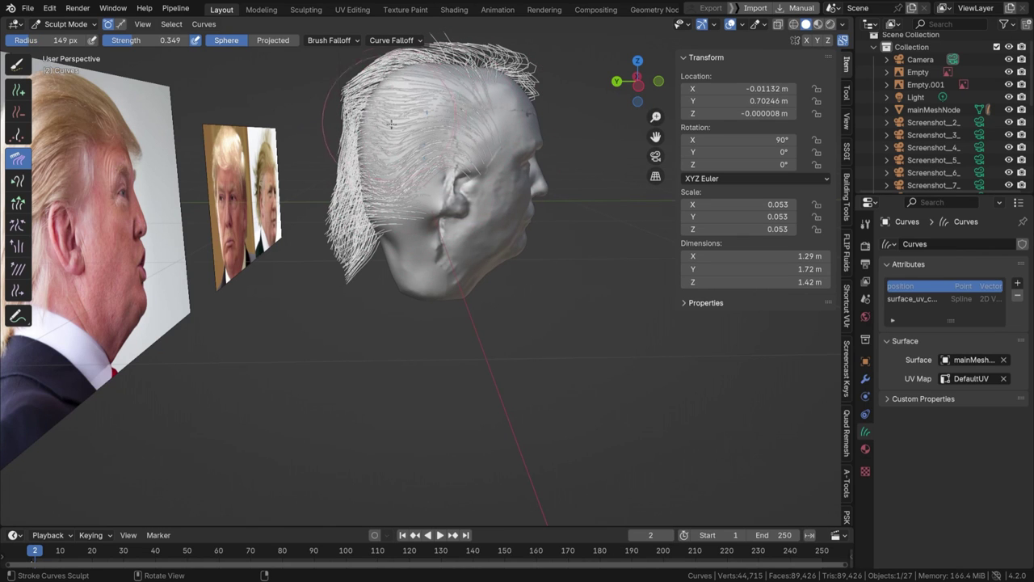
middle_drag(392, 123, 429, 121)
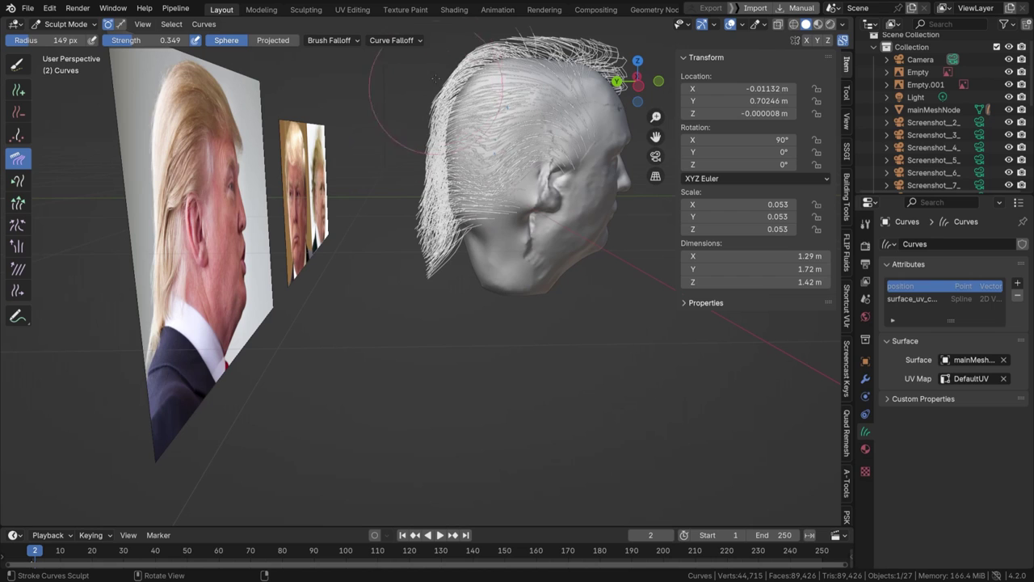
mouse_move(414, 178)
mouse_down()
mouse_move(432, 236)
mouse_move(468, 251)
mouse_up()
shift+middle_drag(468, 251, 424, 212)
Step: Lengthen the hair at the nape by pulling it downward with Snake Hook at 149 px and 82 px radius
click(19, 181)
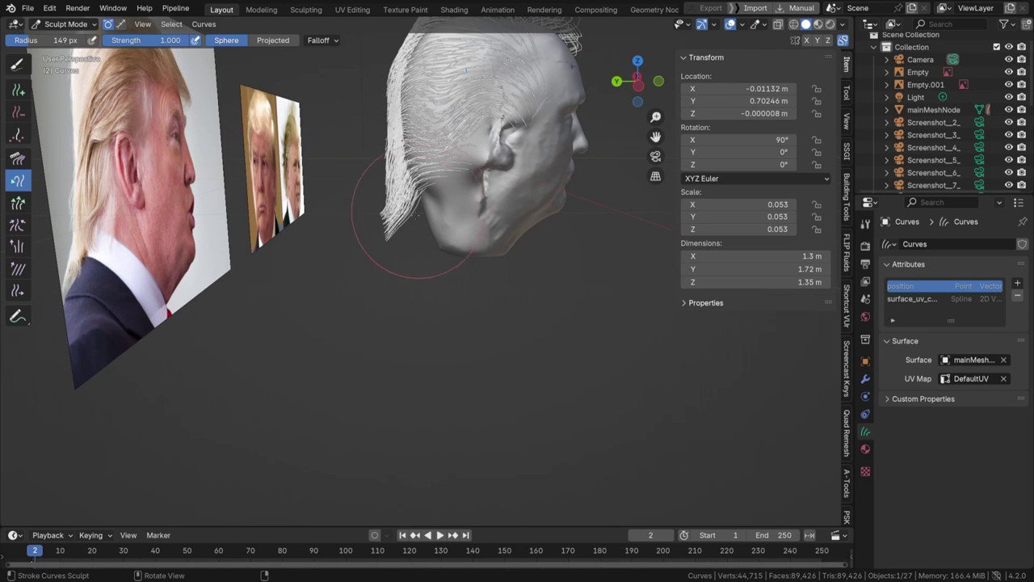
mouse_move(404, 203)
mouse_down()
mouse_move(381, 215)
mouse_move(416, 231)
mouse_move(407, 271)
mouse_move(424, 282)
mouse_up()
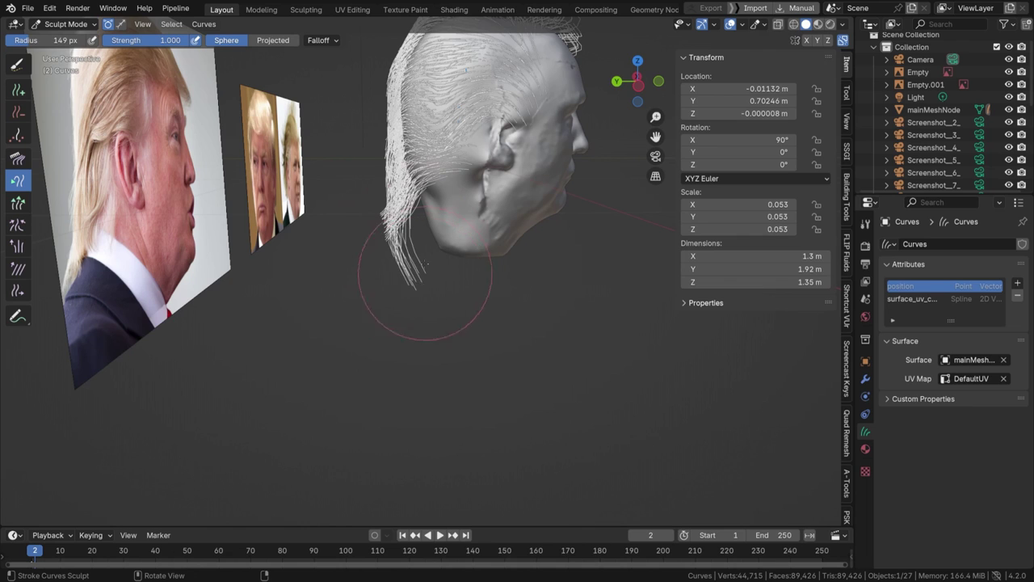
drag(433, 217, 450, 231)
key(f)
click(406, 186)
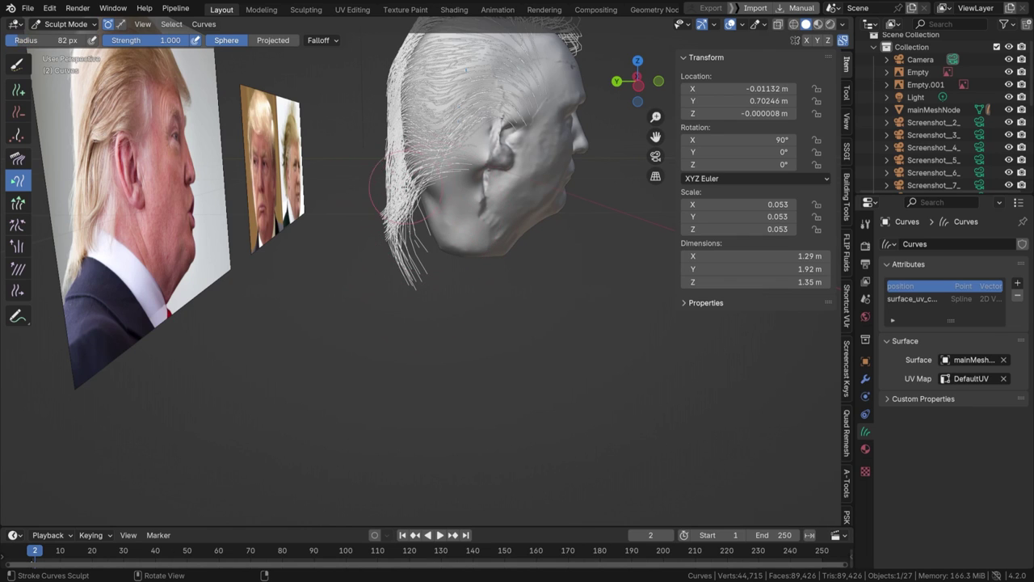
mouse_move(438, 150)
mouse_down()
mouse_move(429, 185)
mouse_move(370, 222)
mouse_move(384, 237)
mouse_move(377, 282)
mouse_up()
mouse_move(377, 282)
middle_down()
mouse_move(423, 176)
mouse_move(178, 113)
mouse_move(31, 91)
middle_up()
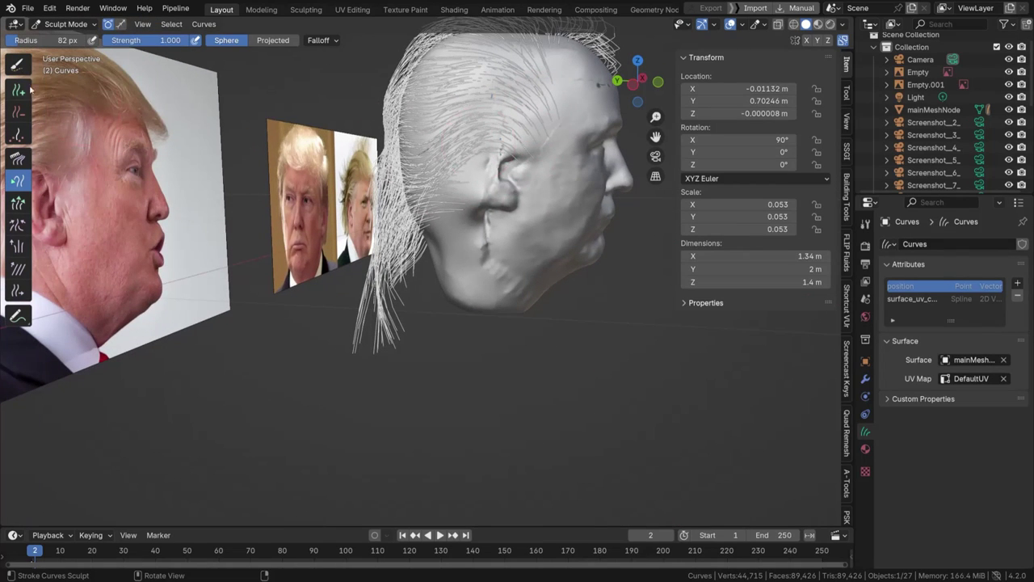
Step: Set the Add brush's curve length to 2 m for new hairs at the right temple
click(18, 156)
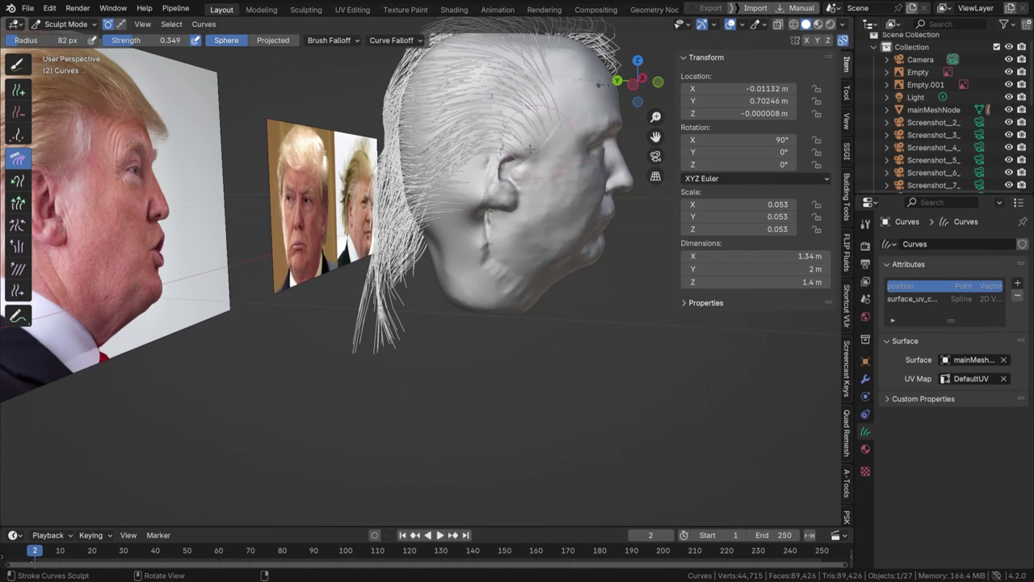
scroll(526, 117, up, 1)
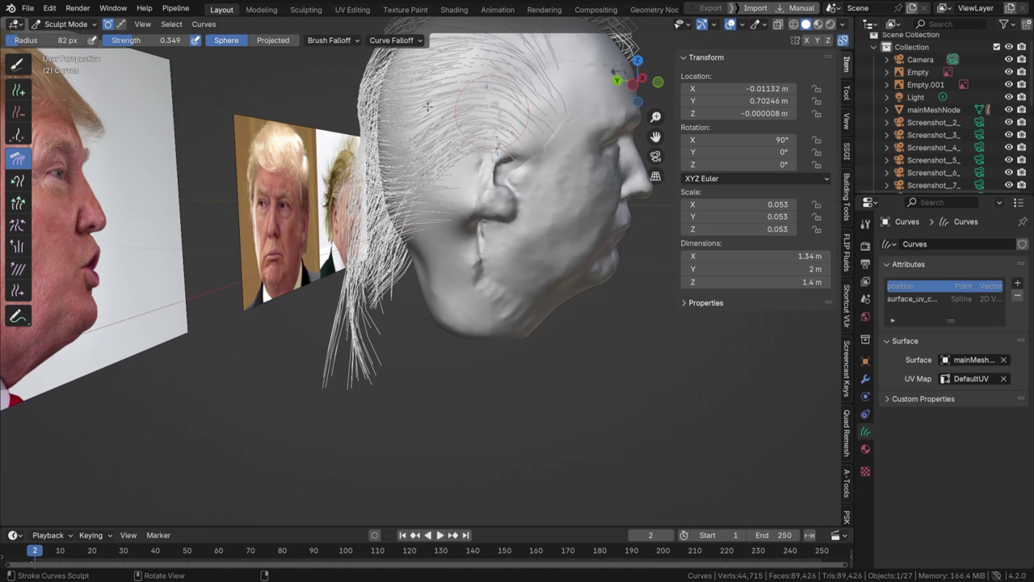
click(19, 91)
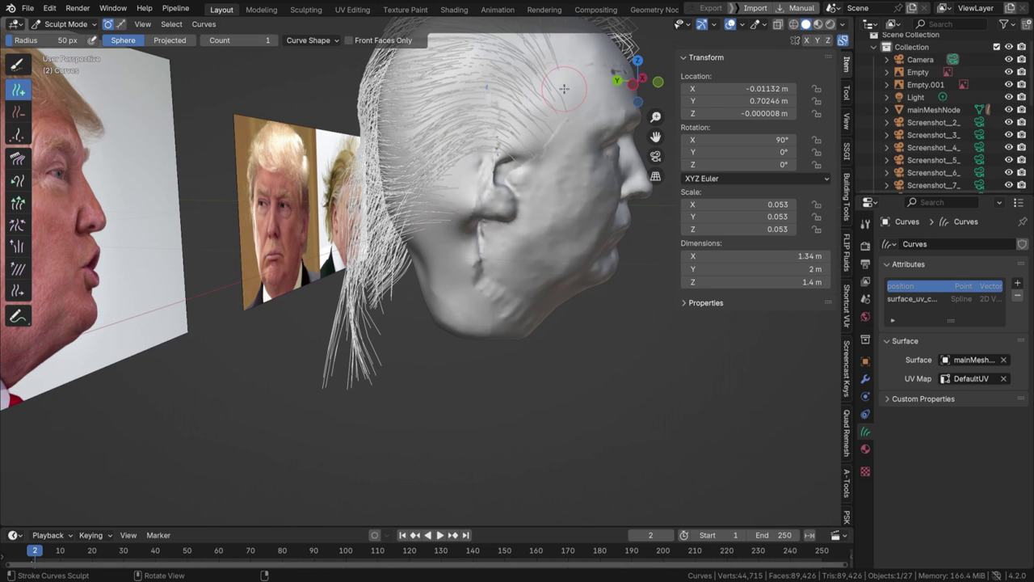
mouse_move(553, 82)
middle_down()
mouse_move(533, 81)
mouse_move(566, 77)
middle_up()
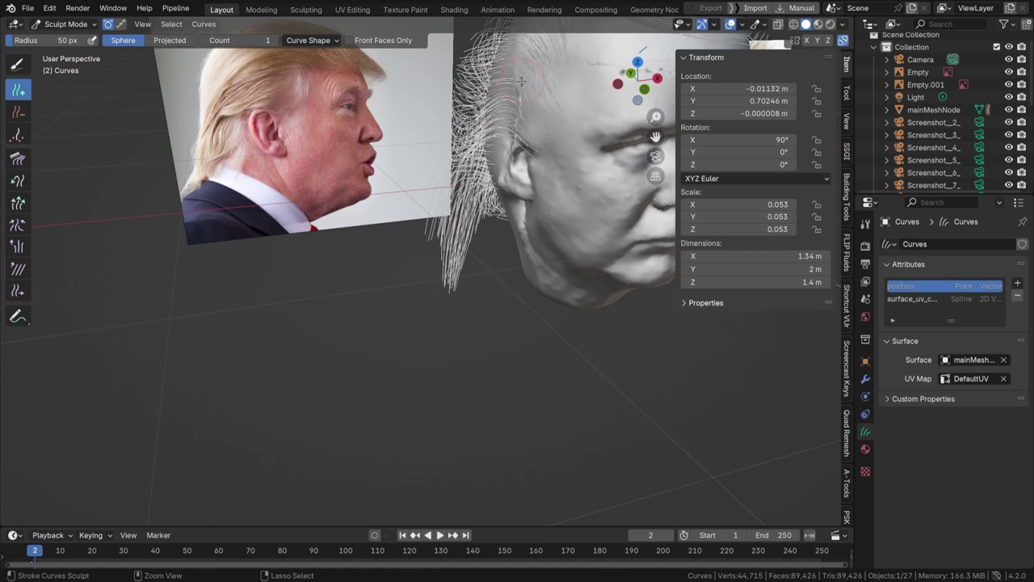
click(312, 40)
click(355, 119)
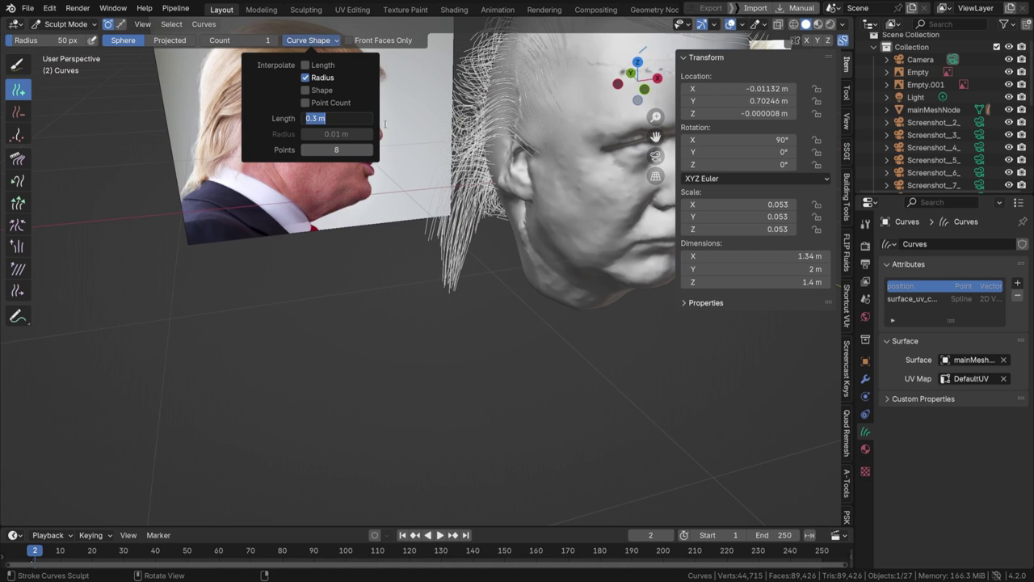
text(2)
key(Return)
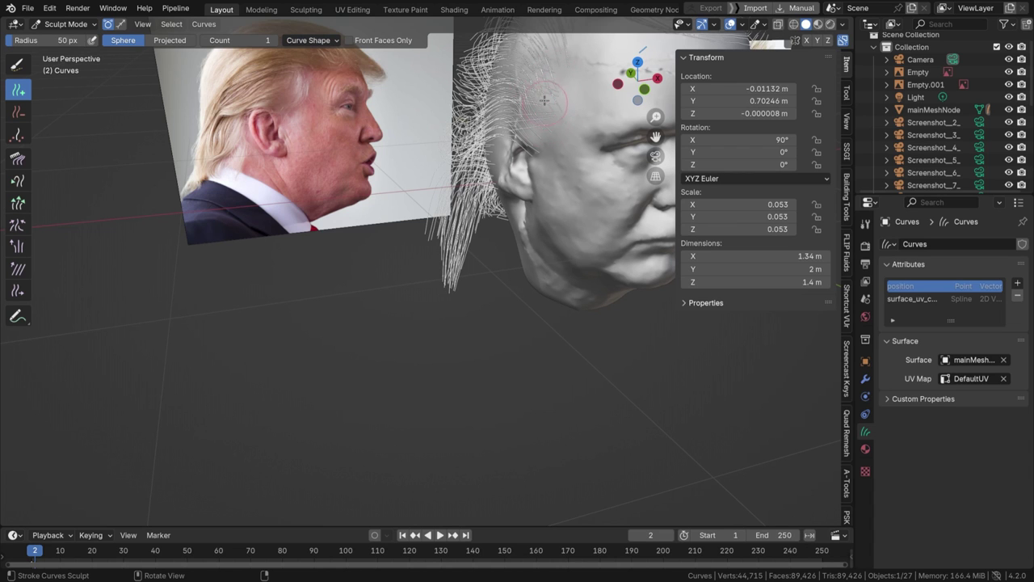
Step: Paint a selection over the new hairs at the right temple with Selection Paint, enlarging its radius to 106 px
click(18, 65)
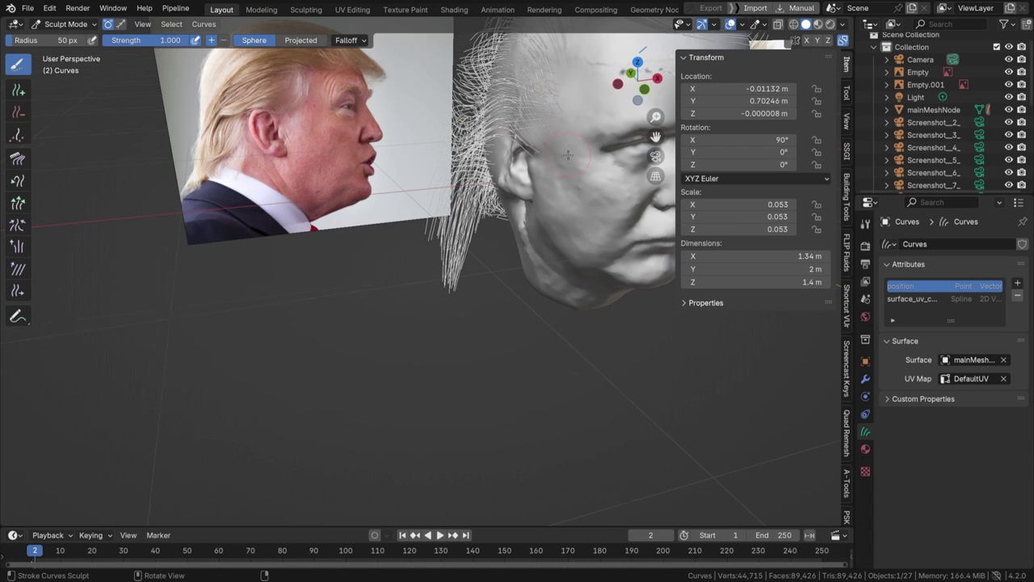
mouse_move(569, 155)
middle_down()
mouse_move(506, 197)
mouse_move(416, 283)
middle_up()
drag(459, 154, 450, 180)
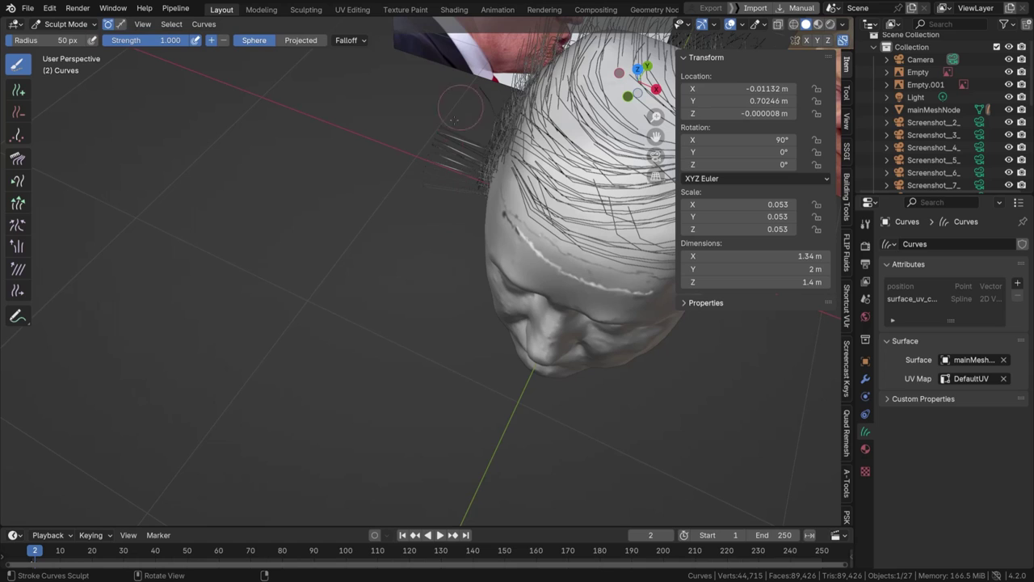
key(f)
click(449, 213)
mouse_move(449, 213)
middle_down()
mouse_move(435, 176)
mouse_move(408, 275)
middle_up()
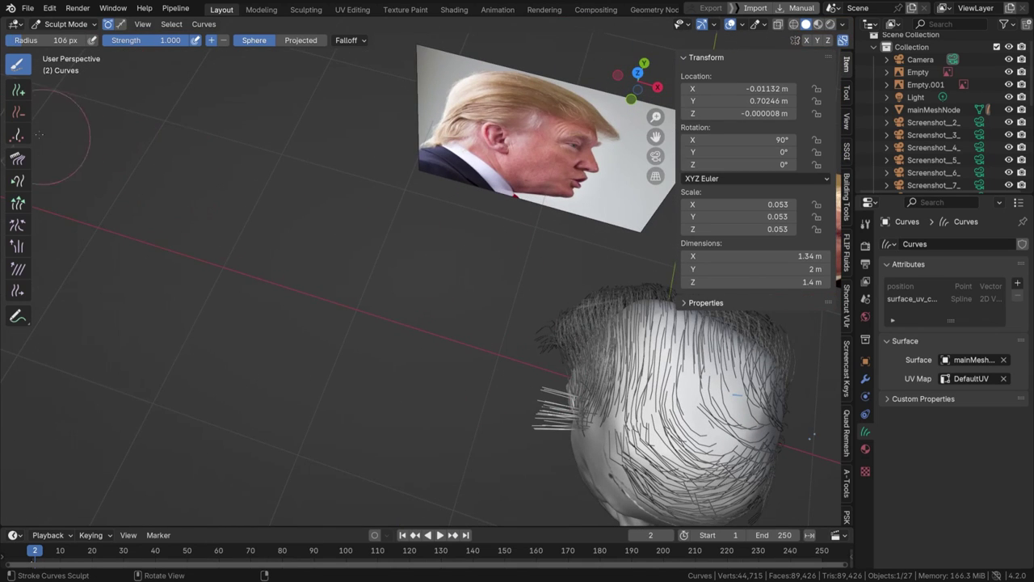
Step: Comb the selected right temple hairs back along the head with the Comb brush in Sphere mode at 106 px
click(18, 159)
middle_drag(243, 243, 591, 264)
mouse_move(551, 175)
mouse_down()
mouse_move(547, 166)
mouse_move(579, 236)
mouse_up()
middle_drag(558, 214, 440, 225)
mouse_move(589, 215)
middle_down()
mouse_move(616, 184)
mouse_move(603, 172)
middle_up()
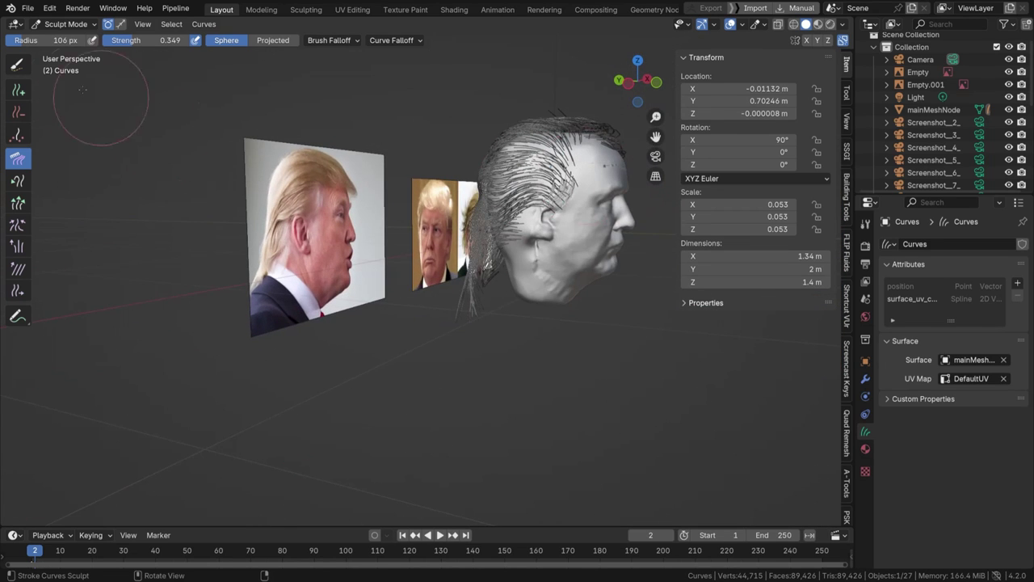
Step: Add more hairs around the right temple with the Add brush at a 75 px radius
click(18, 90)
scroll(586, 162, up, 2)
key(f)
click(580, 160)
scroll(580, 160, up, 2)
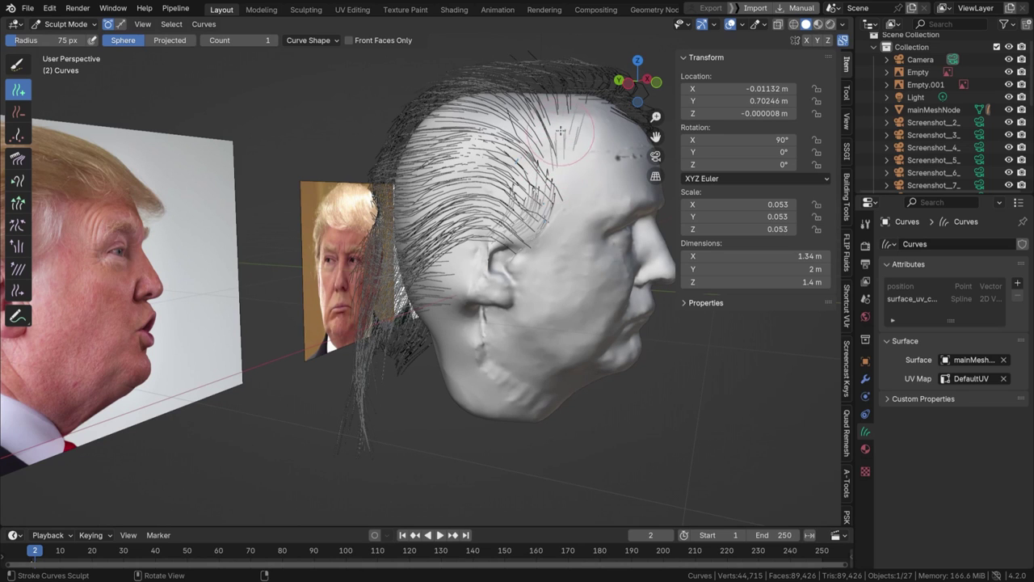
Step: Comb the right temple hairs down and back at a 100 px radius, switching the Comb brush to Projected
middle_drag(561, 131, 50, 132)
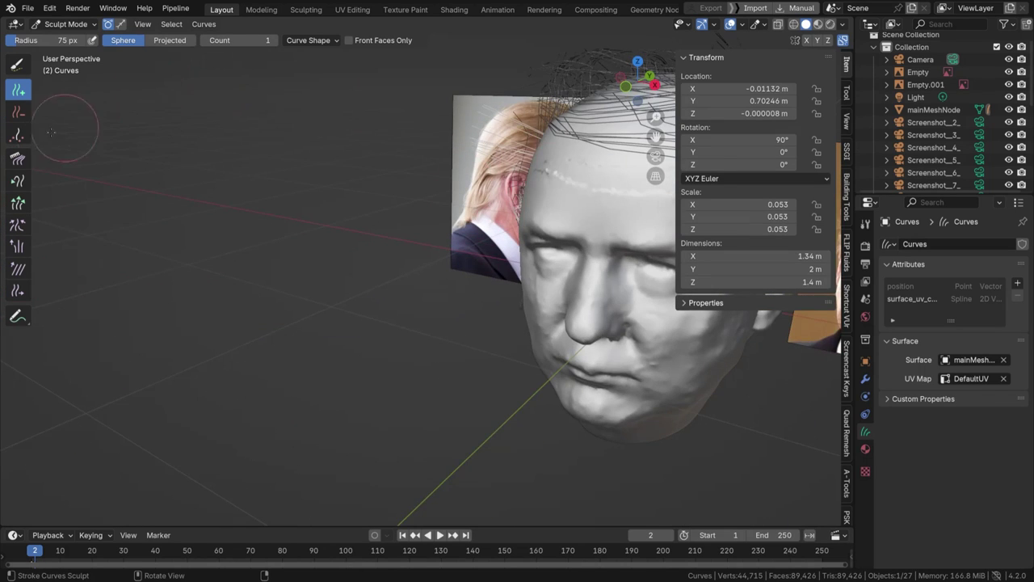
click(18, 159)
middle_drag(485, 139, 501, 126)
key(f)
click(513, 124)
mouse_move(487, 119)
mouse_down()
mouse_move(505, 123)
mouse_move(492, 175)
mouse_up()
mouse_move(523, 110)
mouse_down()
mouse_move(492, 180)
mouse_move(499, 168)
mouse_move(502, 229)
mouse_up()
click(260, 41)
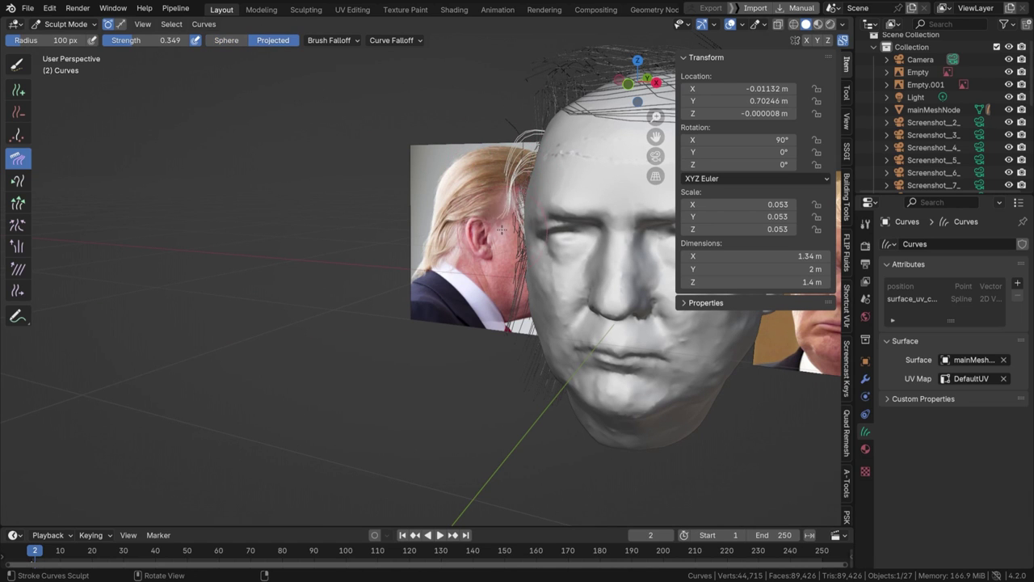
middle_drag(517, 138, 563, 190)
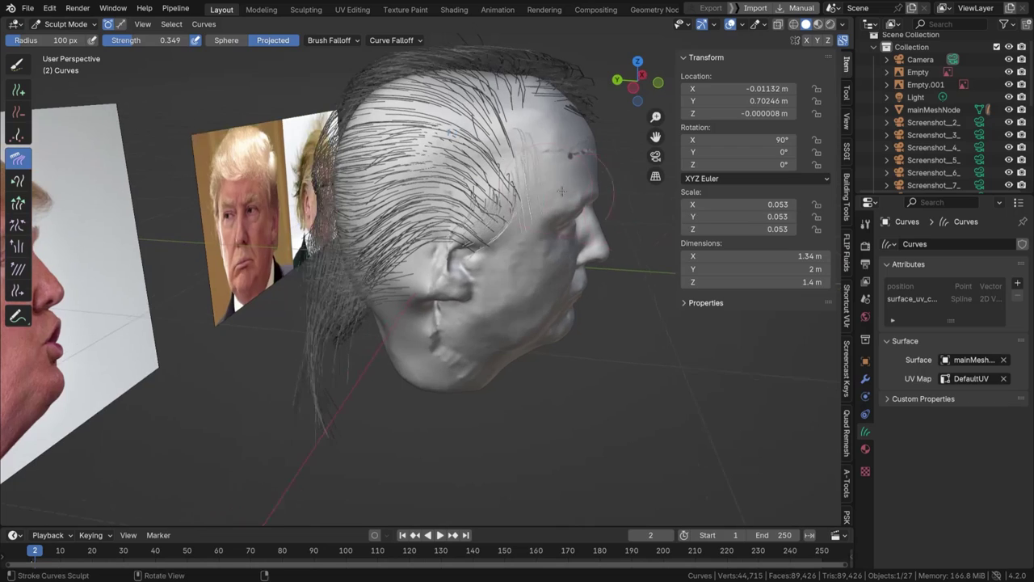
drag(526, 187, 518, 155)
Step: Compare the hair with the reference photos, enlarge the Comb radius to 161 px for the left side, and undo the last change
middle_drag(570, 153, 376, 230)
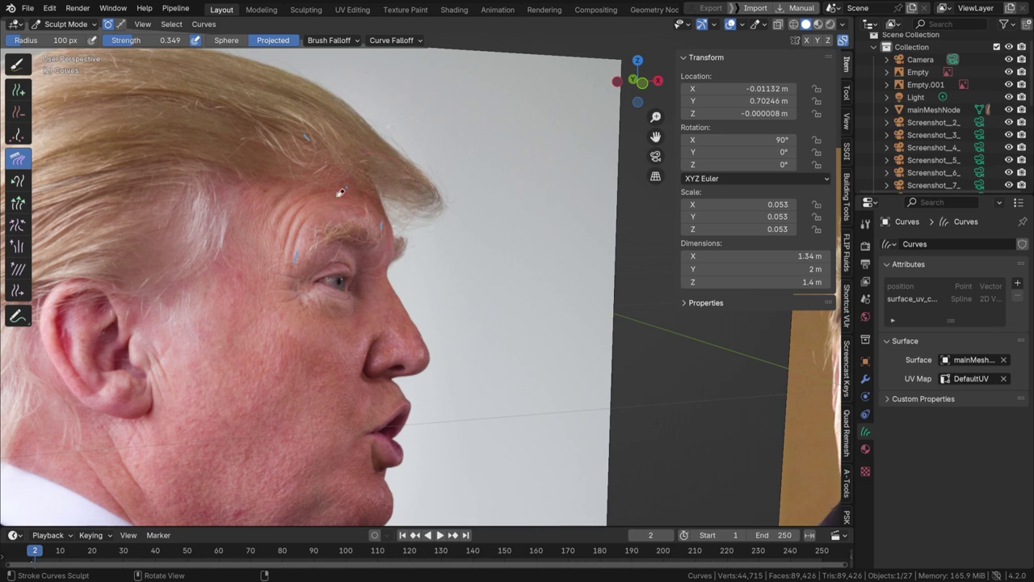
middle_drag(441, 272, 374, 248)
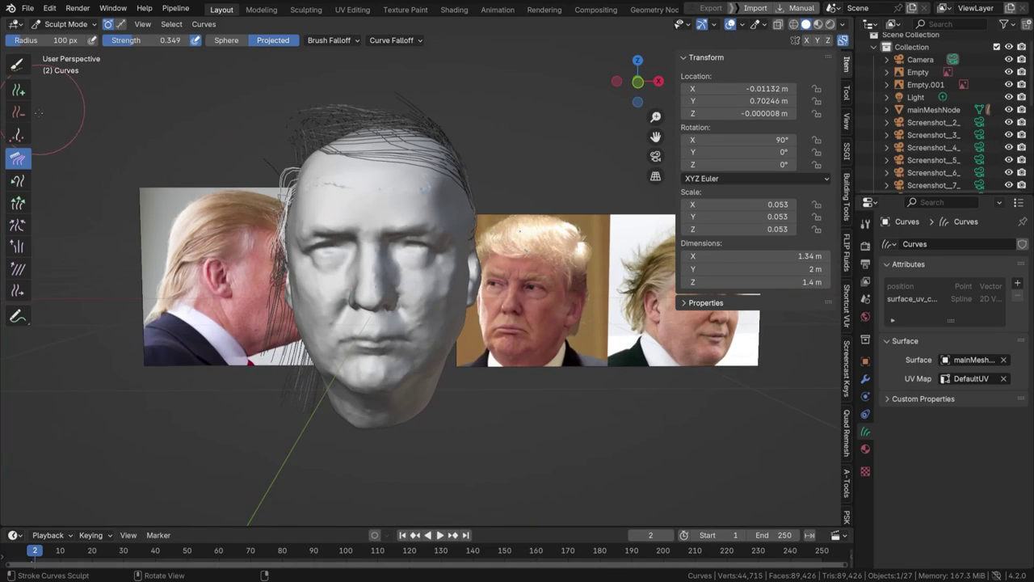
mouse_move(265, 175)
middle_down()
mouse_move(205, 181)
mouse_move(211, 193)
mouse_move(249, 197)
mouse_move(147, 193)
middle_up()
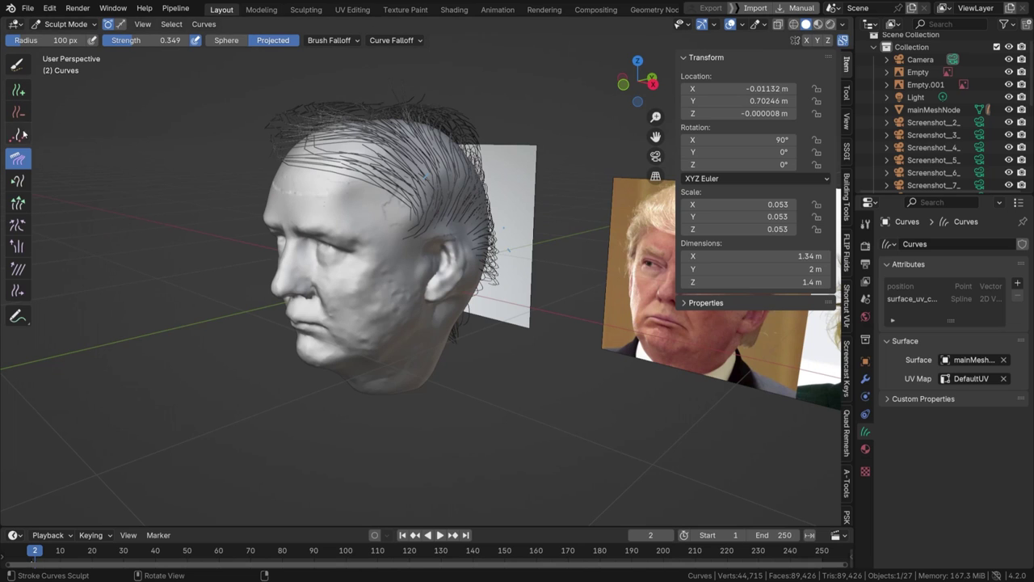
key(bracketright)
key(bracketright)
key(bracketright)
key(bracketright)
key(bracketright)
key(ctrl+z)
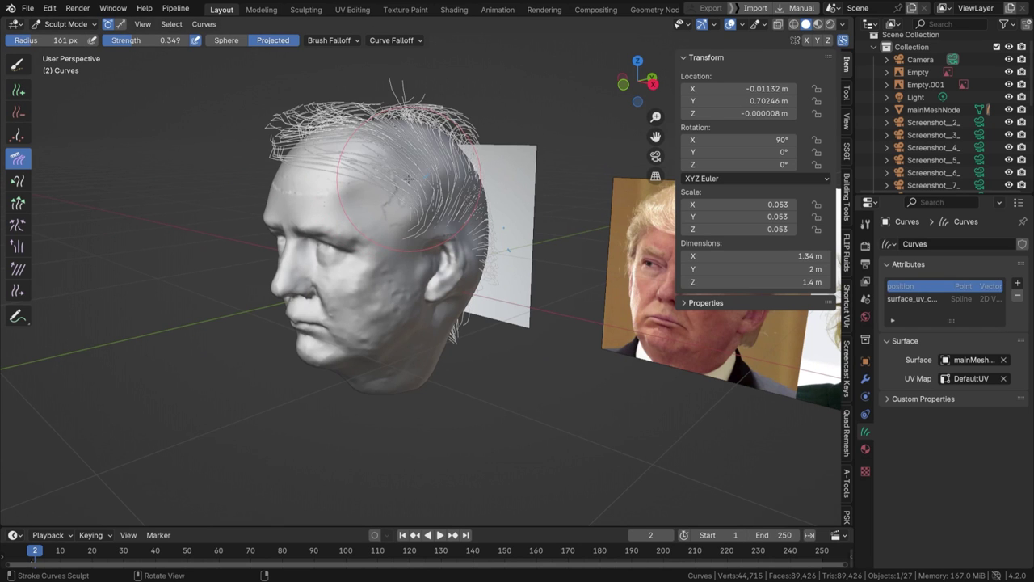
Step: Set the Comb radius to 248 px and comb the hair on the left side of the head
middle_drag(398, 185, 307, 213)
key(f)
click(346, 212)
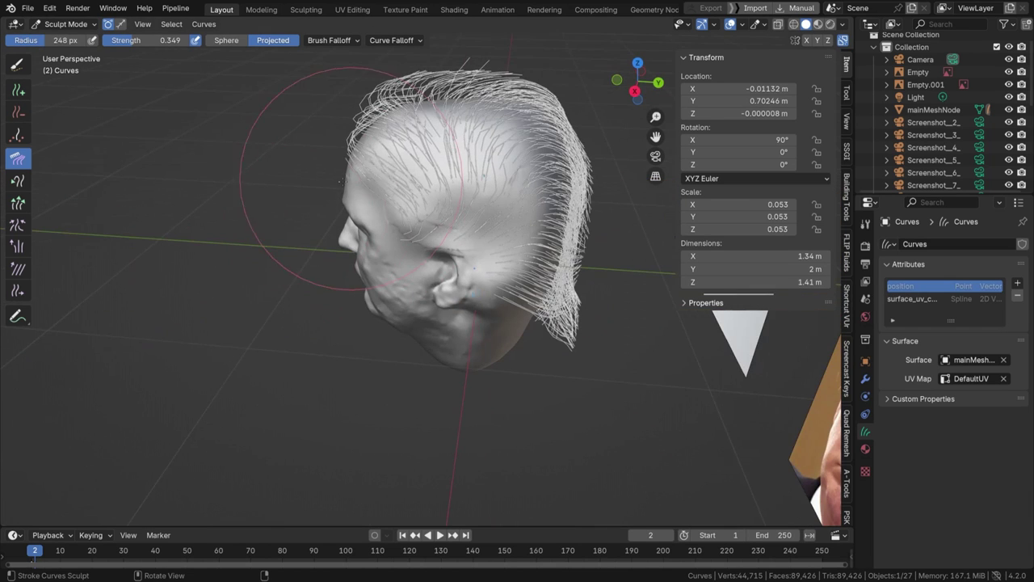
drag(353, 178, 397, 239)
Step: Reduce the Comb radius to 187 px and comb the hair closer to the back of the crown
mouse_move(357, 183)
middle_down()
mouse_move(440, 187)
mouse_move(379, 190)
mouse_move(266, 143)
mouse_move(453, 158)
mouse_move(408, 86)
middle_up()
key(bracketleft)
key(bracketleft)
key(bracketleft)
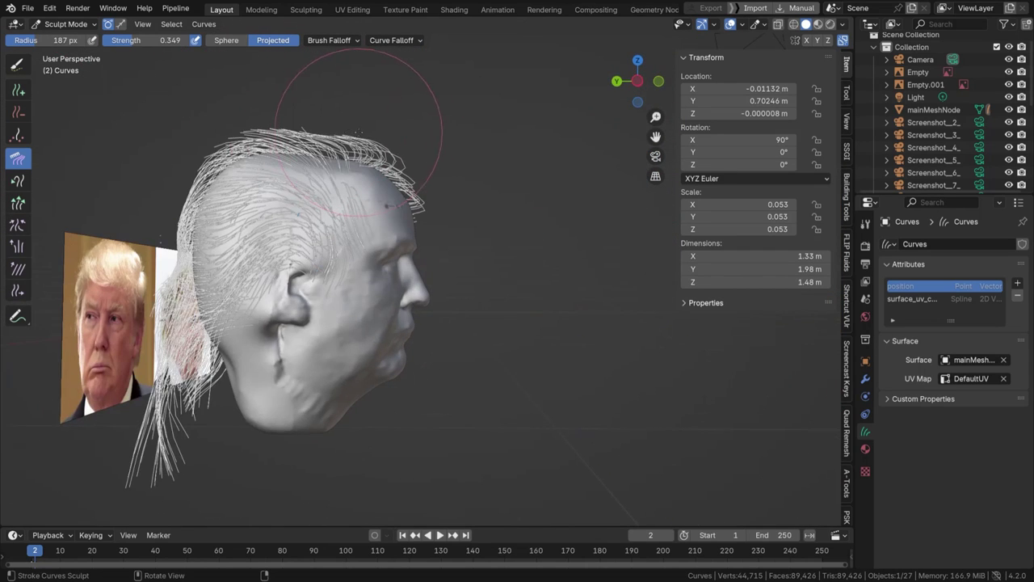
mouse_move(189, 155)
mouse_down()
mouse_move(357, 134)
mouse_move(228, 141)
mouse_up()
Step: Refine the hair outline along the top of the head, reducing the Comb radius to 57 px before resizing it again
key(bracketleft)
key(bracketleft)
key(bracketleft)
key(bracketleft)
key(bracketleft)
key(bracketleft)
key(bracketleft)
key(bracketleft)
key(bracketleft)
key(bracketleft)
key(bracketleft)
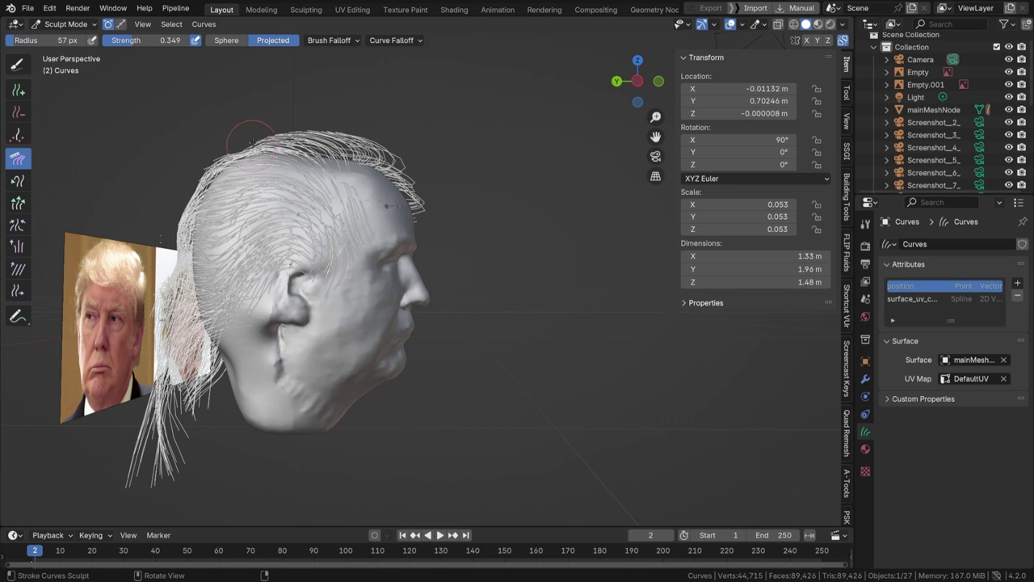
key(f)
click(356, 139)
Step: Set the Comb radius to 99 px for the left side of the head and save the file
mouse_move(525, 139)
middle_down()
mouse_move(485, 133)
mouse_move(435, 105)
mouse_move(416, 120)
mouse_move(550, 97)
mouse_move(494, 231)
mouse_move(356, 190)
mouse_move(329, 202)
middle_up()
key(bracketleft)
key(bracketleft)
key(bracketleft)
key(bracketleft)
key(ctrl+s)
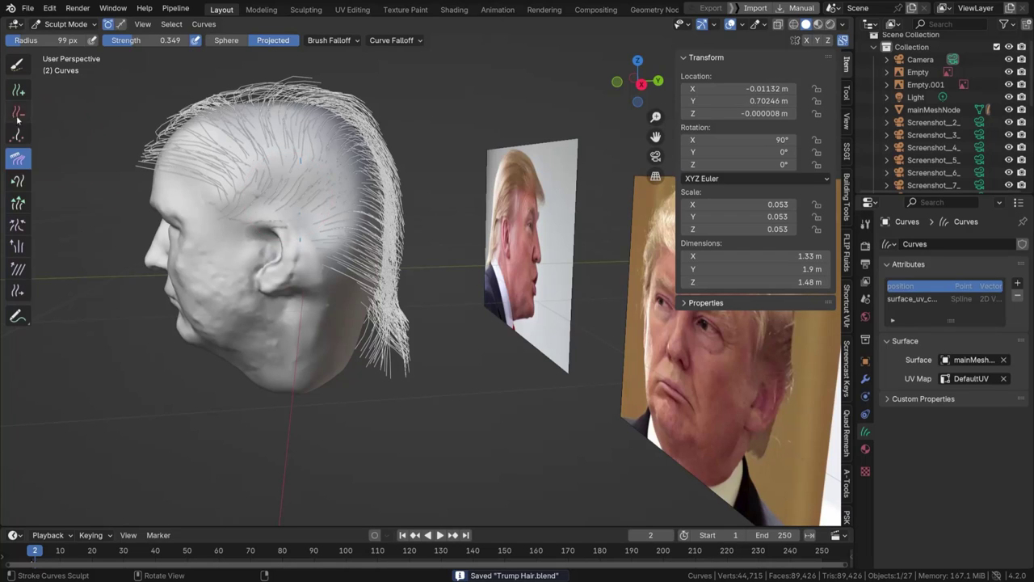
Step: Select the hair above the left ear with Selection Paint at 99 px and comb it back in Projected mode
click(19, 68)
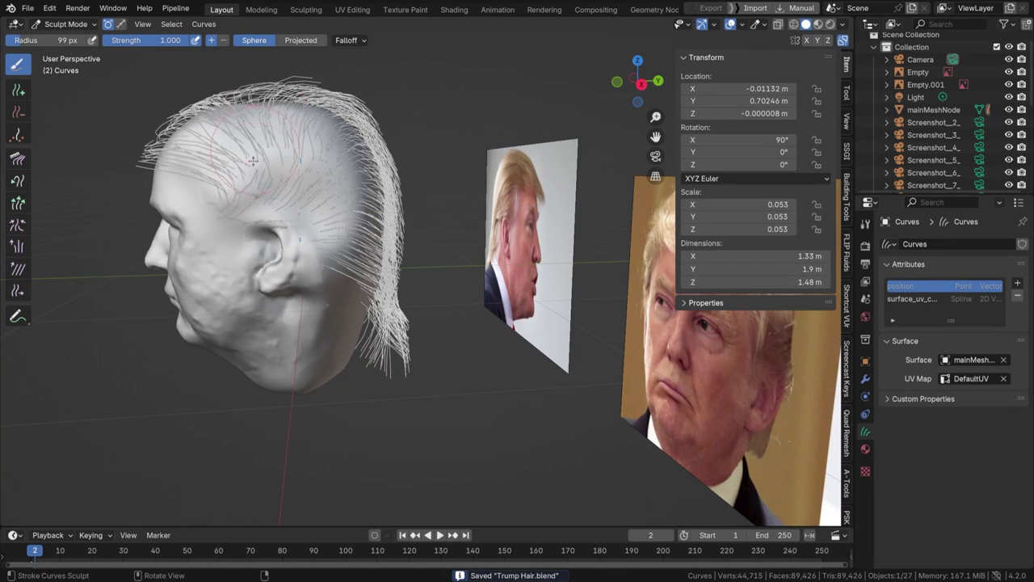
drag(246, 195, 274, 194)
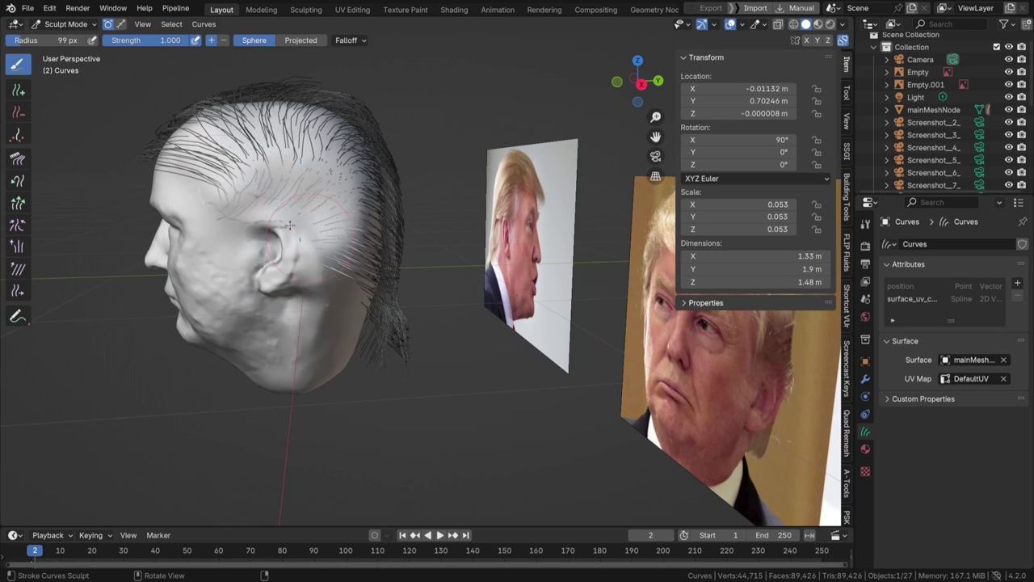
click(17, 157)
mouse_move(267, 212)
middle_down()
mouse_move(316, 198)
mouse_move(311, 206)
middle_up()
drag(290, 210, 316, 203)
middle_drag(314, 205, 243, 212)
mouse_move(243, 170)
mouse_down()
mouse_move(279, 172)
mouse_move(306, 188)
mouse_up()
mouse_move(306, 191)
middle_down()
mouse_move(284, 184)
mouse_move(421, 202)
middle_up()
Step: Add a second Empty Hair curves object to the head mesh in Object Mode and enter Sculpt Mode on it
click(65, 24)
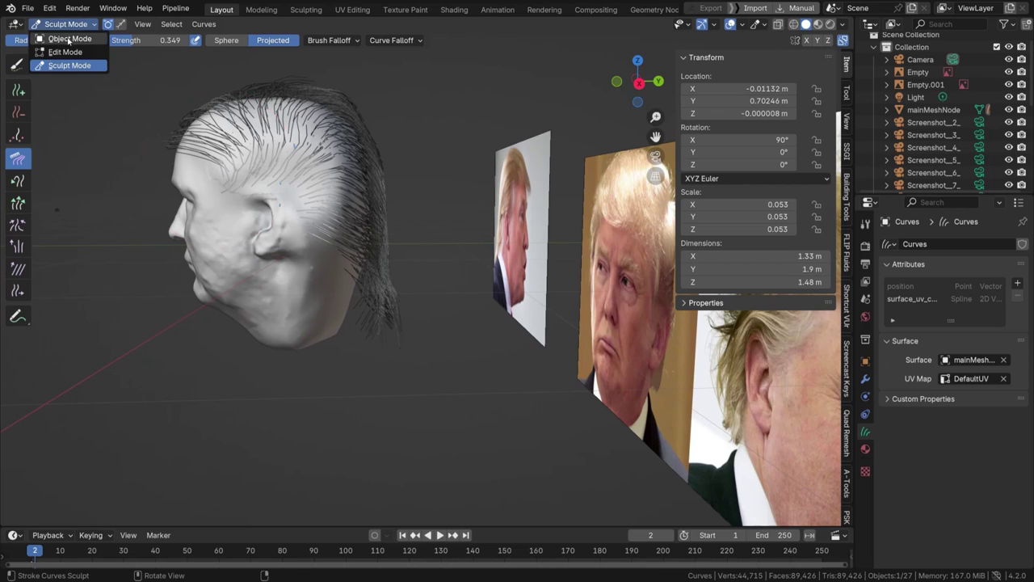
click(68, 39)
click(249, 279)
key(shift+a)
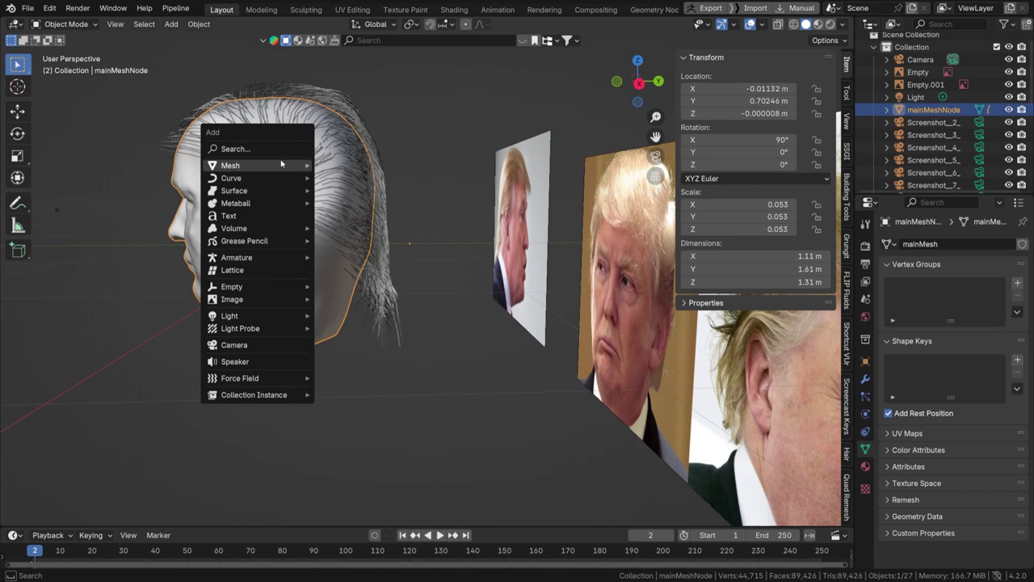
mouse_move(259, 177)
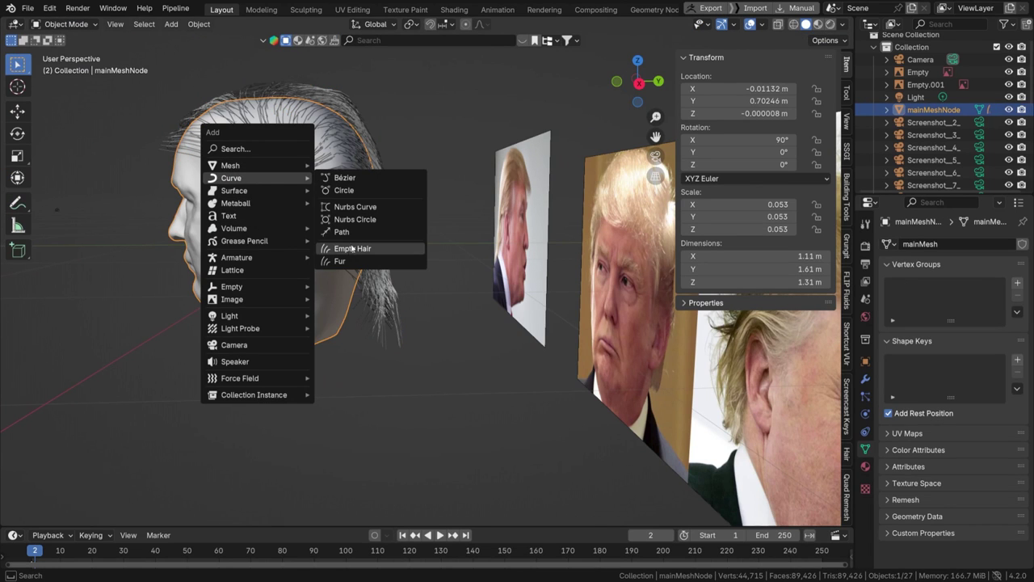
click(350, 251)
click(65, 23)
click(69, 63)
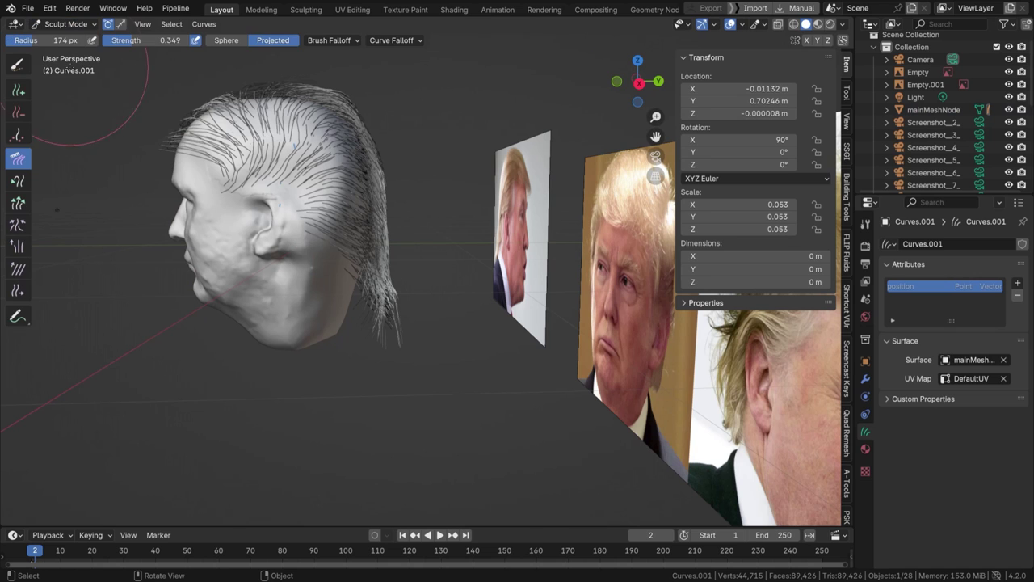
Step: Plant new hairs above the left ear with the Density brush in Sphere mode at a 90 px radius
click(18, 135)
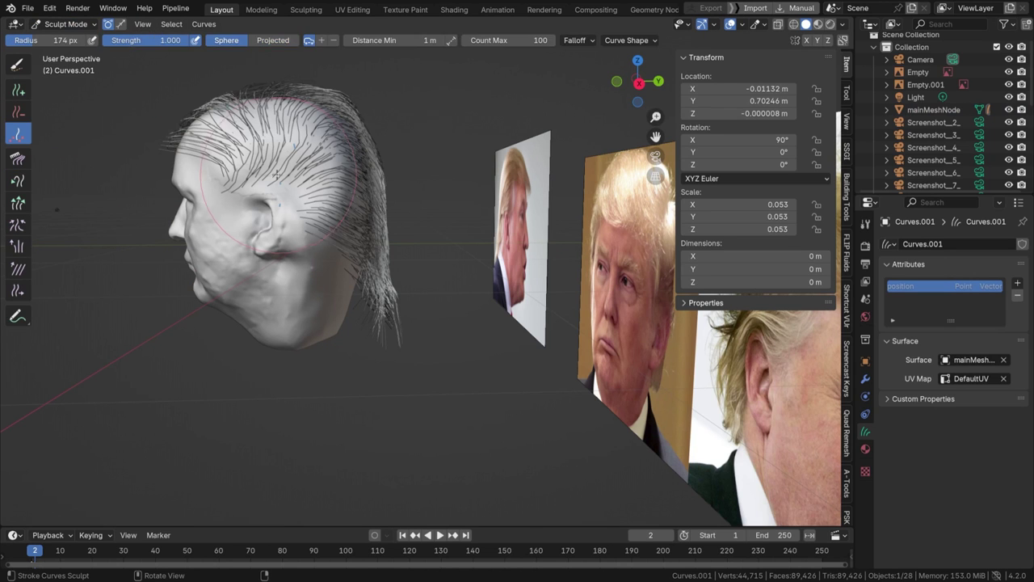
scroll(272, 185, up, 2)
key(f)
click(271, 185)
scroll(436, 206, up, 2)
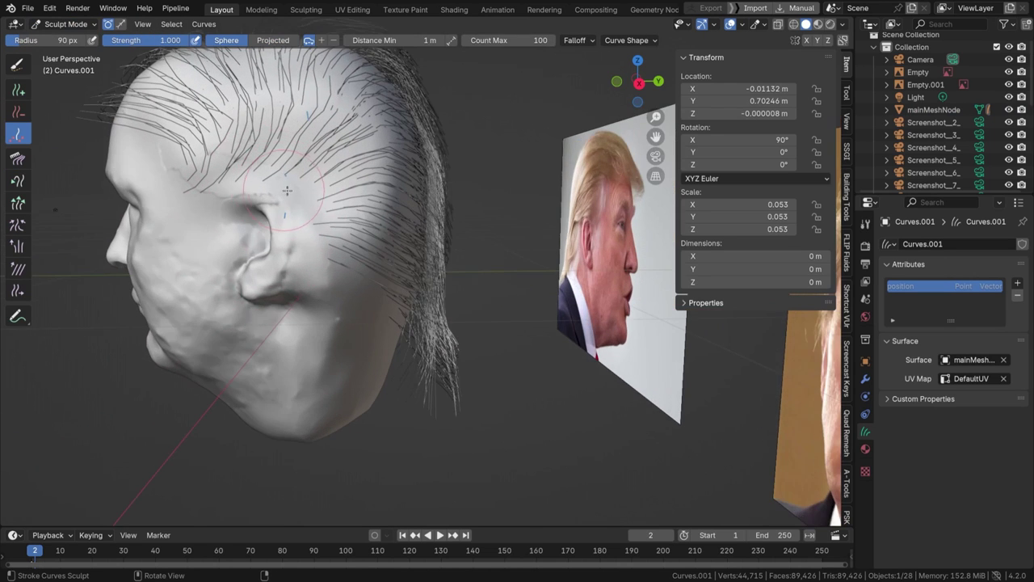
middle_drag(439, 206, 494, 206)
scroll(477, 206, down, 3)
Step: Set the Density radius to 72 px, undo the last stroke, and fill more hairs above and behind the left ear
middle_drag(323, 190, 208, 157)
key(f)
click(226, 166)
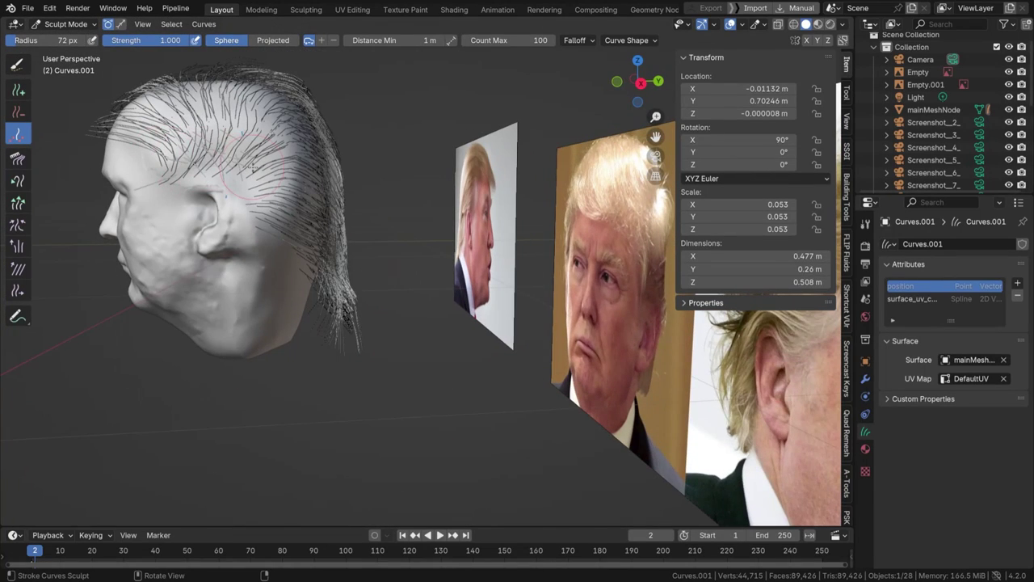
mouse_move(275, 170)
middle_down()
mouse_move(243, 171)
mouse_move(278, 168)
mouse_move(271, 166)
middle_up()
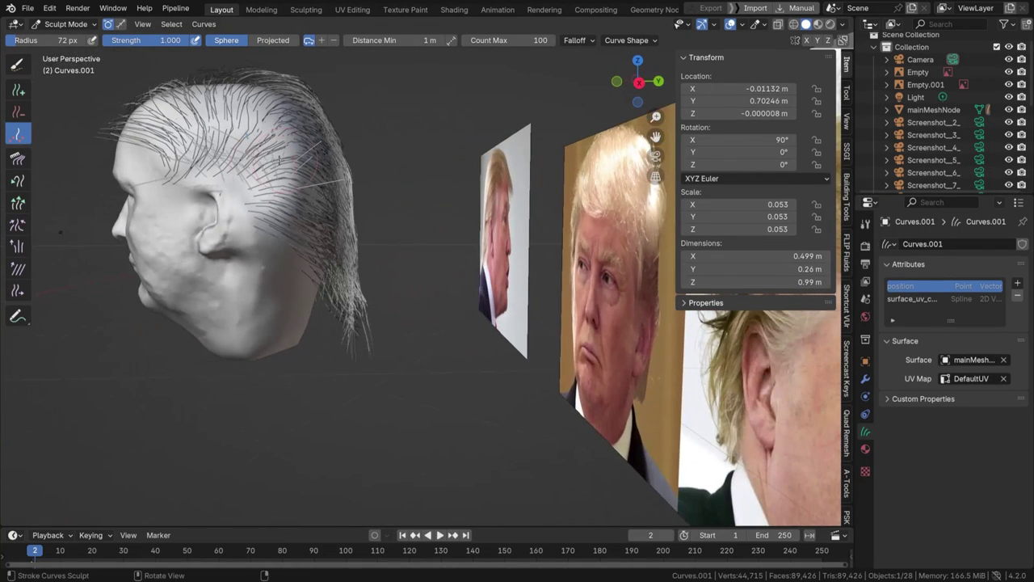
key(ctrl+z)
middle_drag(237, 162, 328, 180)
middle_drag(327, 179, 315, 177)
middle_drag(485, 202, 475, 206)
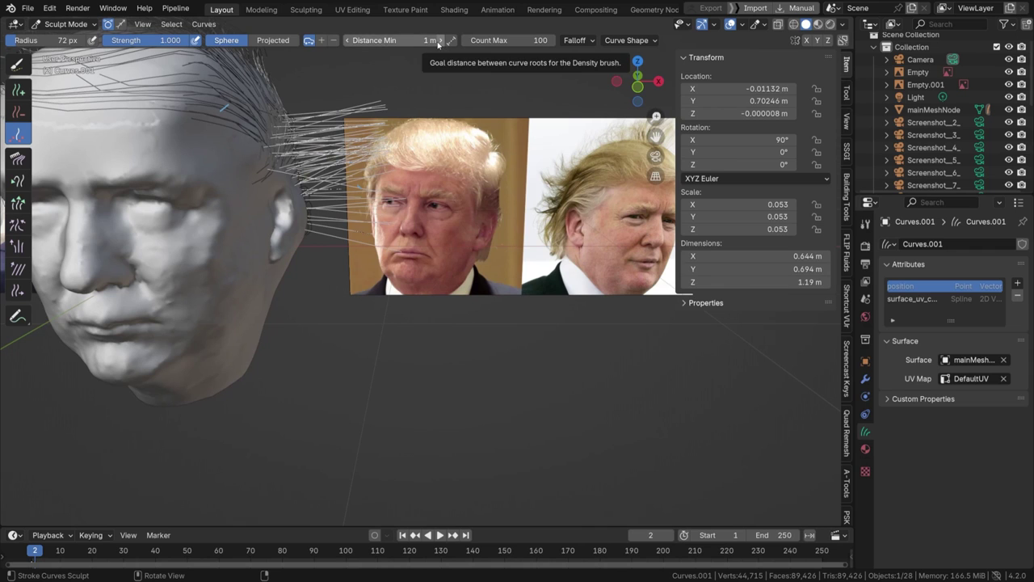
Step: Comb the new left-side hairs down and back toward the nape in Projected mode at a 167 px radius
click(16, 160)
key(f)
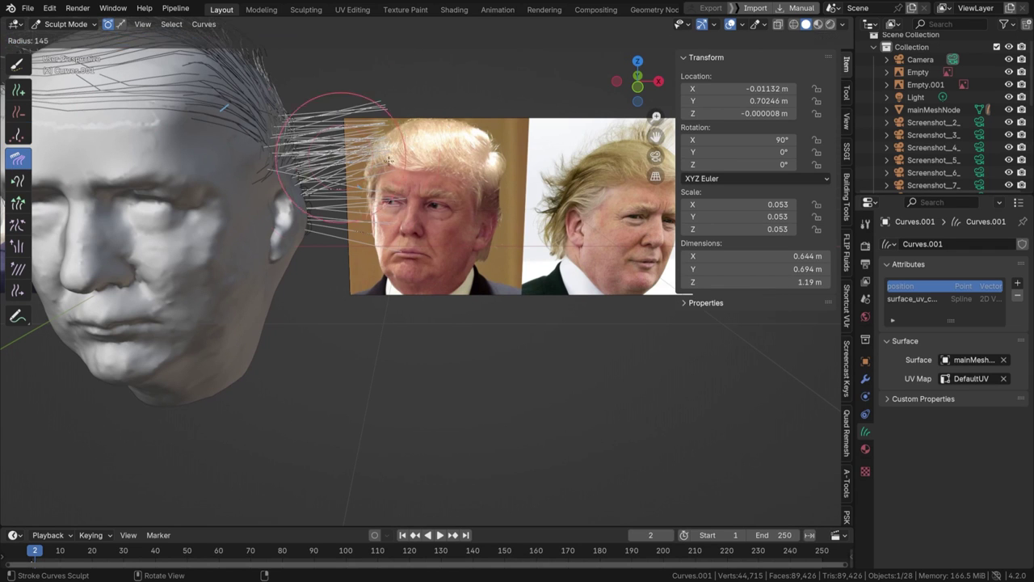
click(355, 155)
middle_drag(362, 157, 372, 150)
drag(394, 97, 368, 166)
middle_drag(368, 156, 121, 164)
drag(121, 164, 164, 164)
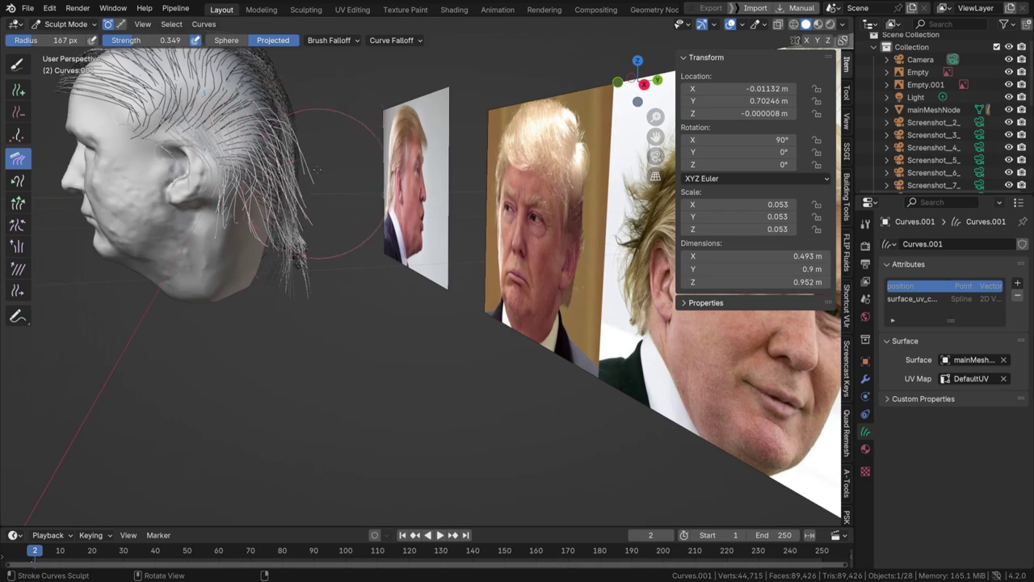
Step: Comb the second hair layer behind the left ear closer to the head and nape in Projected mode at a 119 px radius
mouse_move(306, 212)
middle_down()
mouse_move(191, 173)
mouse_move(258, 209)
mouse_move(283, 141)
middle_up()
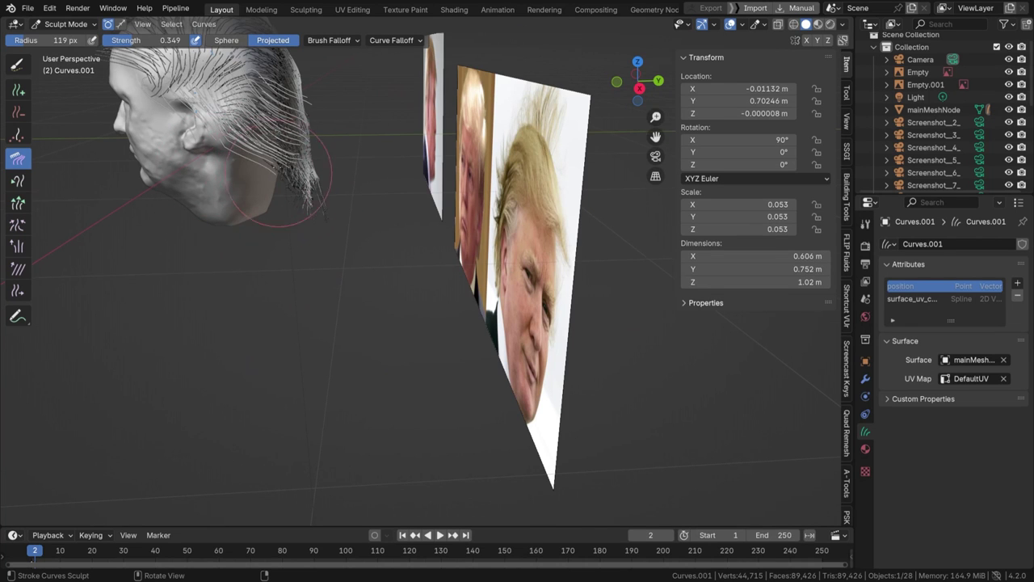
middle_drag(278, 173, 352, 103)
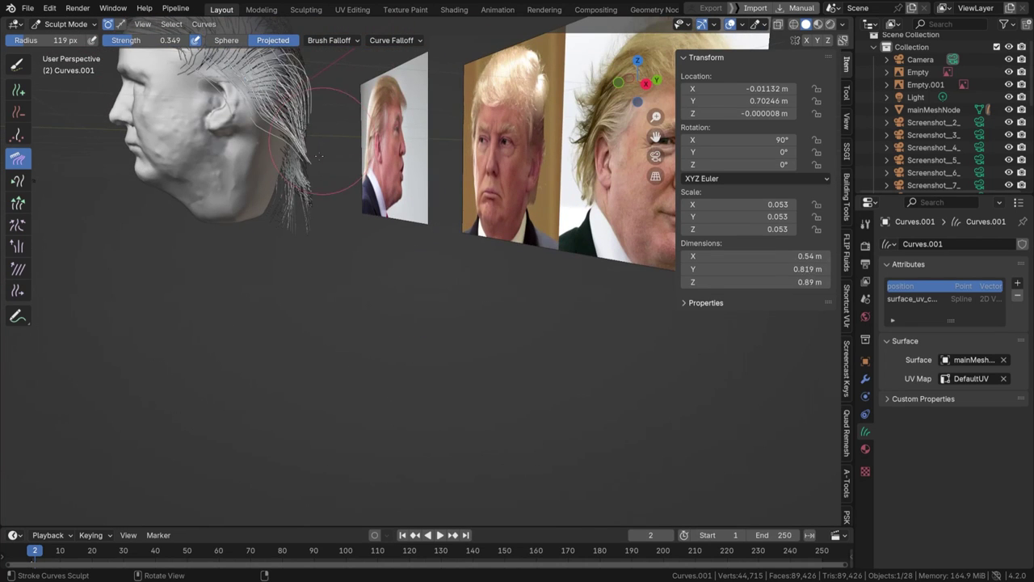
middle_drag(319, 156, 271, 150)
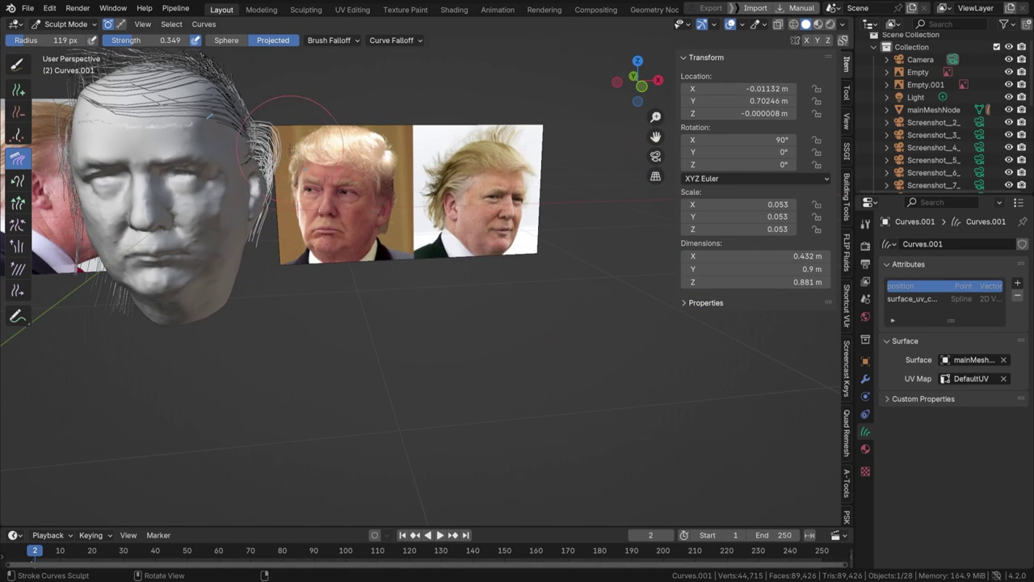
scroll(282, 131, up, 1)
scroll(282, 131, down, 1)
shift+middle_drag(242, 98, 263, 119)
Step: Leave the second hair layer, select the main hair curves in Object Mode, and enter Sculpt Mode on them
click(61, 24)
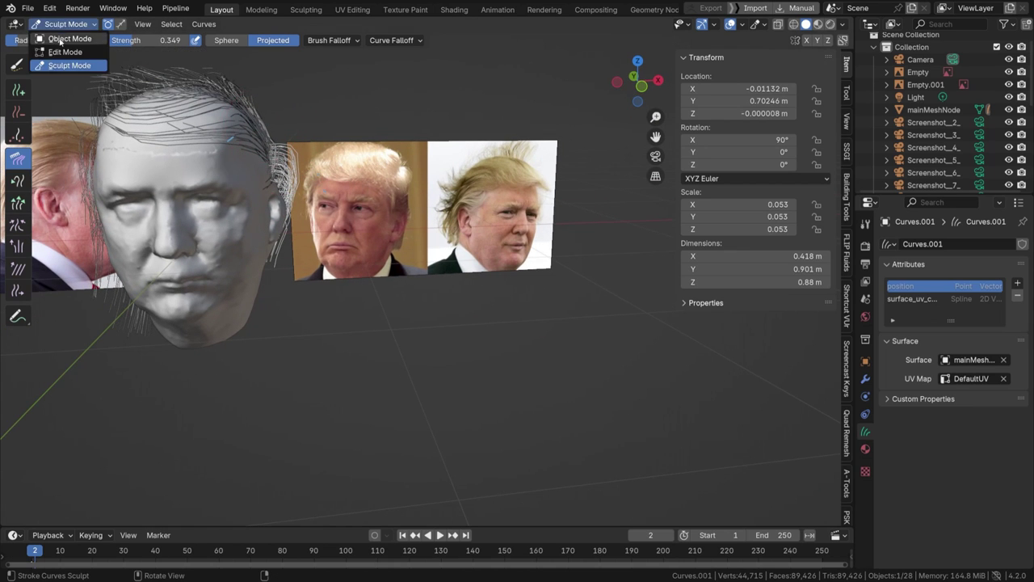
click(63, 38)
click(121, 81)
click(62, 27)
click(68, 65)
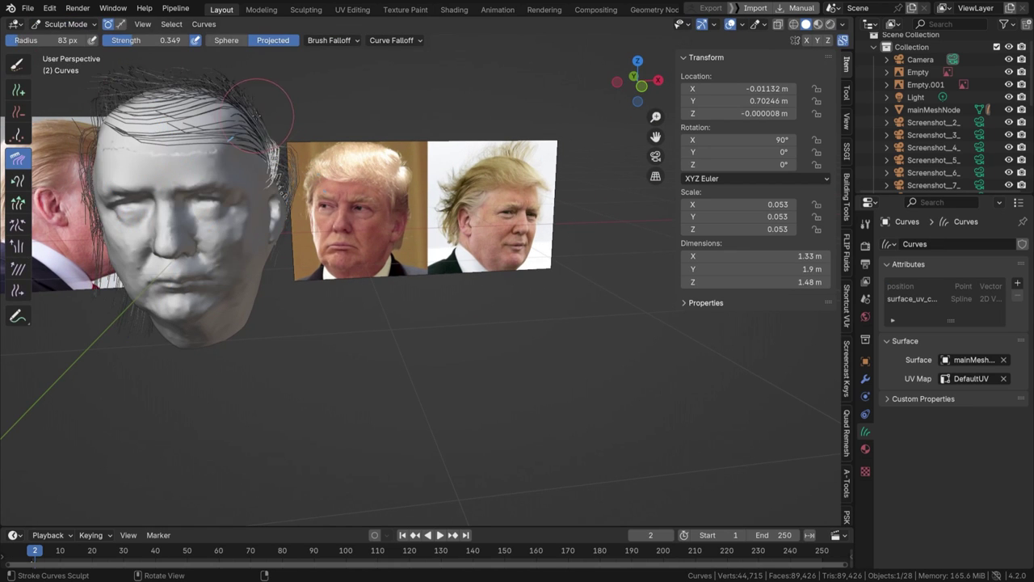
Step: Comb the hairs on top of the head in Projected mode, using a 95 px radius and a larger 126 px radius
drag(259, 114, 263, 118)
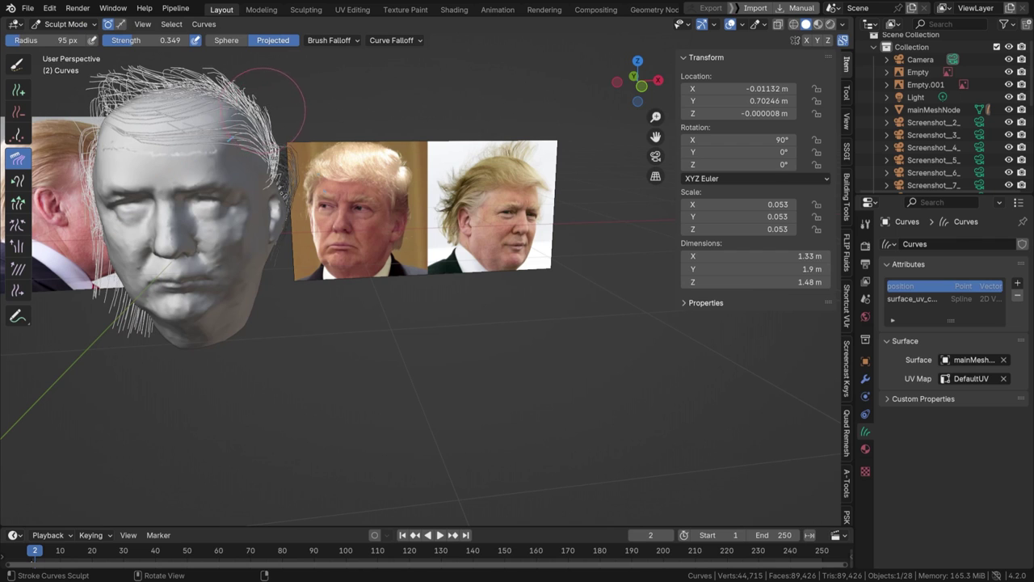
middle_drag(267, 109, 256, 125)
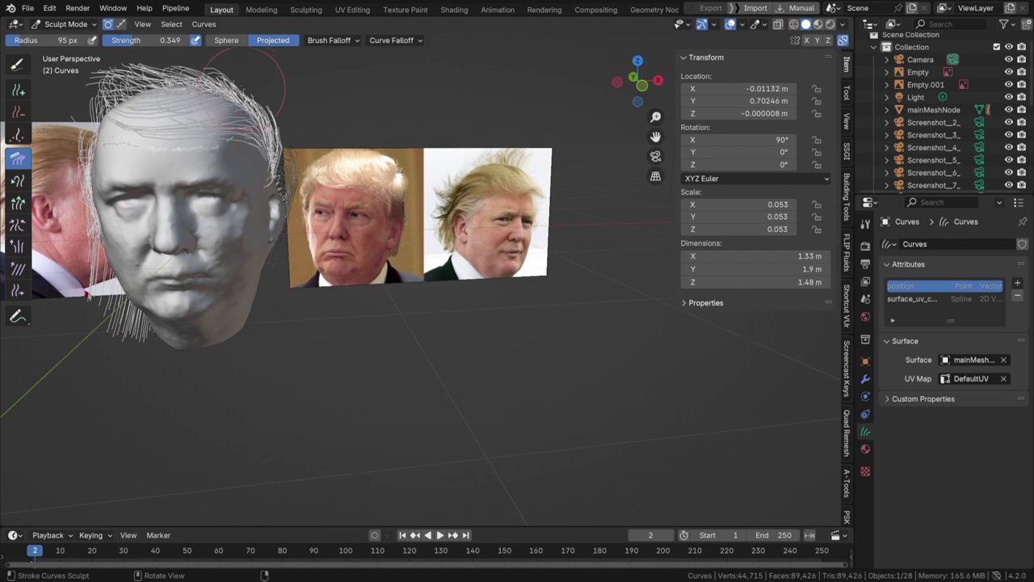
shift+middle_drag(196, 55, 263, 75)
key(f)
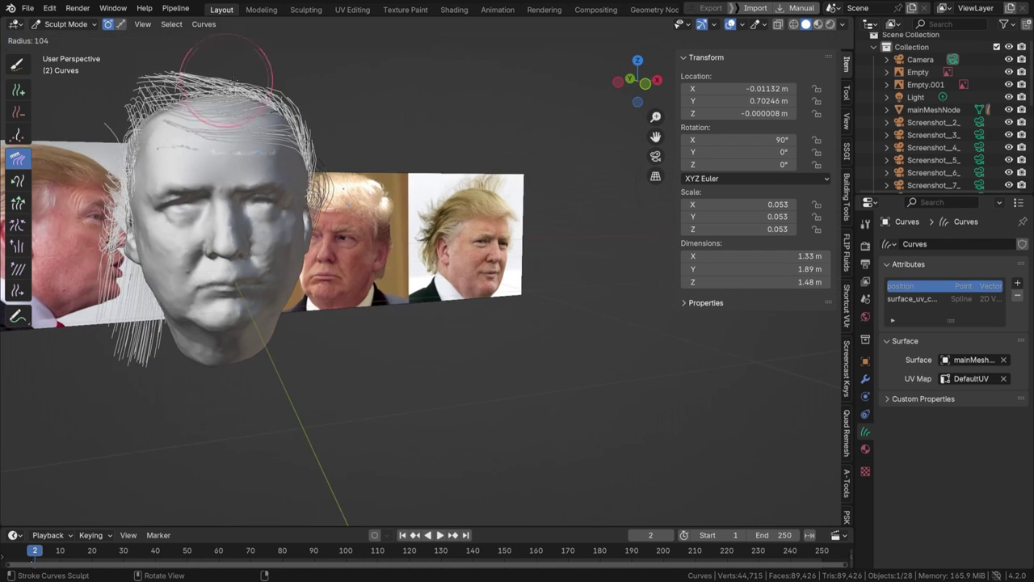
click(276, 74)
middle_drag(165, 81, 139, 73)
double_click(152, 42)
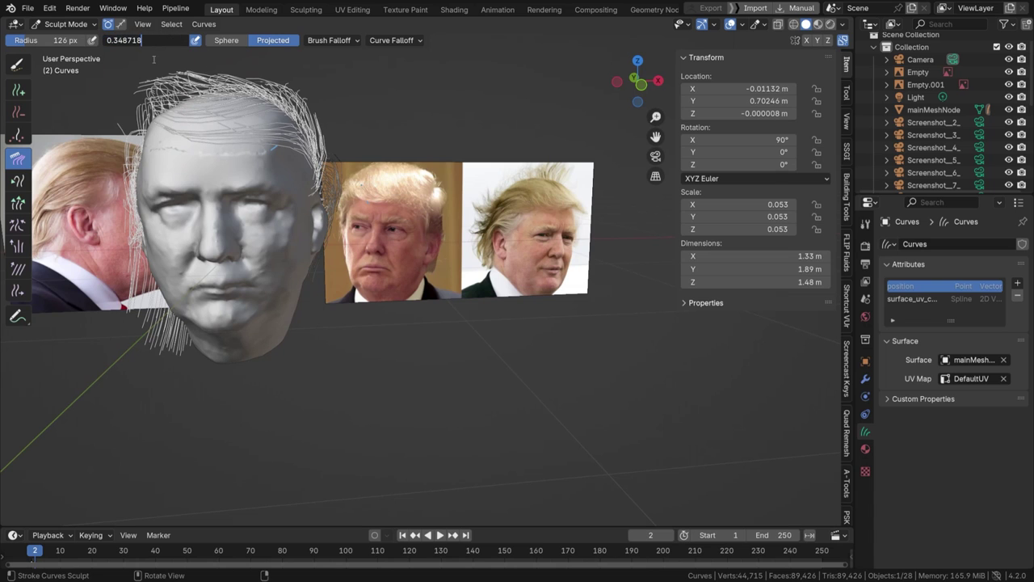
key(Return)
Step: Comb the long hairs at the back of the head in toward the nape at a 164 px radius
mouse_move(146, 88)
middle_down()
mouse_move(172, 100)
mouse_move(154, 81)
mouse_move(141, 97)
mouse_move(152, 154)
mouse_move(144, 105)
mouse_move(302, 167)
mouse_move(267, 232)
middle_up()
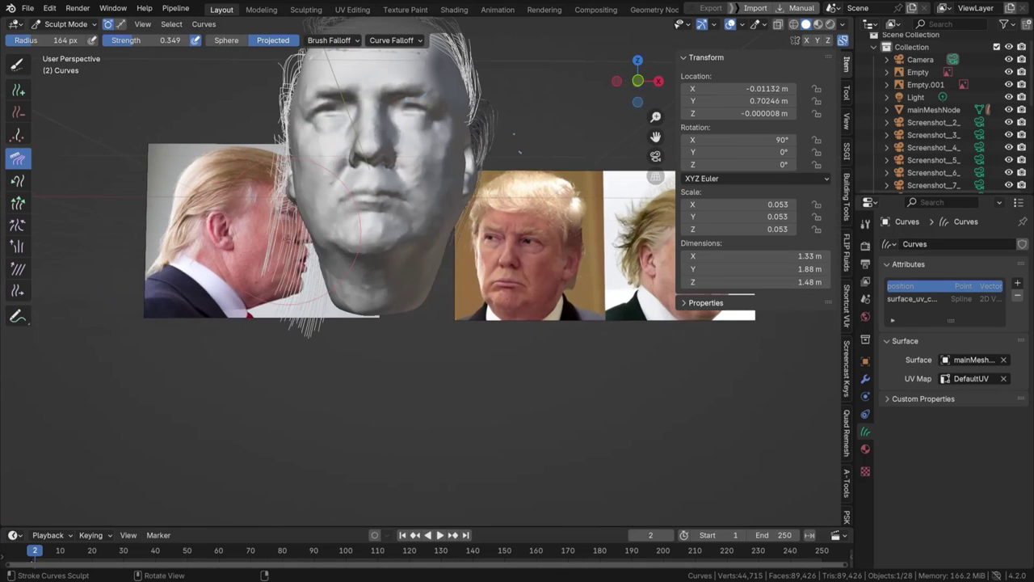
mouse_move(267, 234)
mouse_down()
mouse_move(315, 336)
mouse_move(359, 340)
mouse_move(352, 321)
mouse_up()
mouse_move(353, 320)
middle_down()
mouse_move(274, 299)
mouse_move(202, 258)
middle_up()
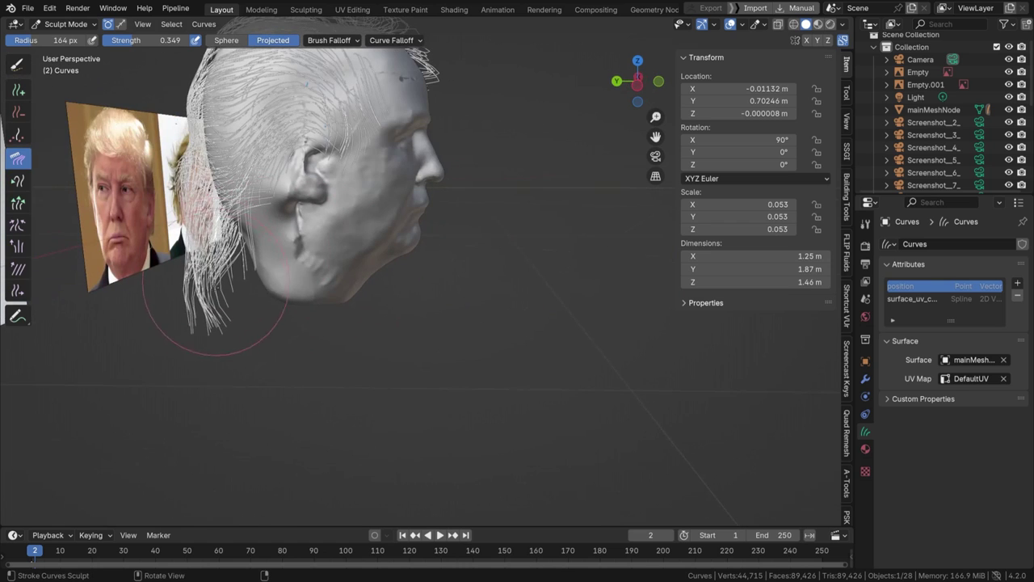
drag(200, 323, 249, 263)
shift+middle_drag(249, 263, 315, 301)
Step: Comb the hairs at the back of the crown slightly outward for volume at a 127 px radius
key(f)
click(248, 182)
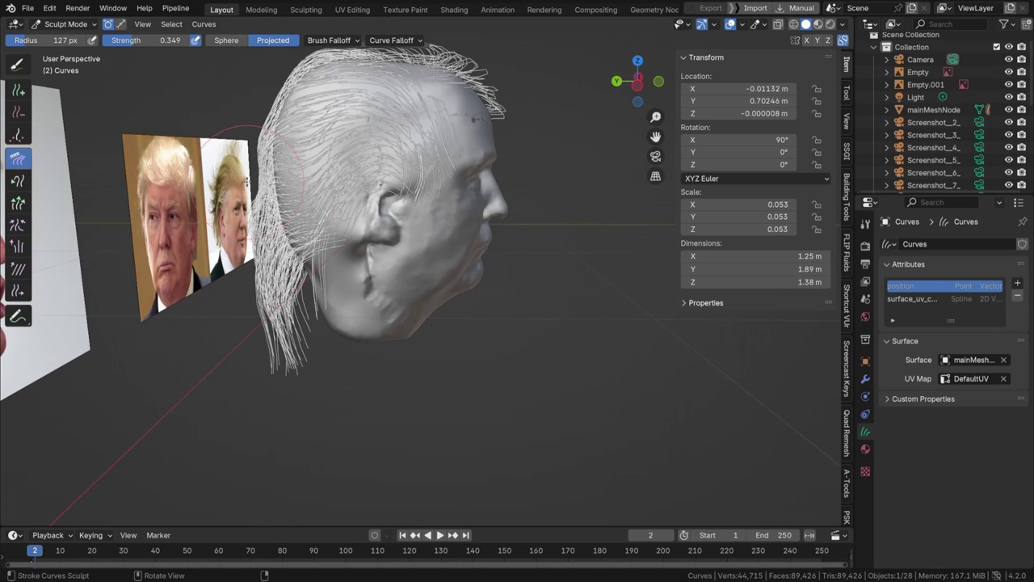
drag(294, 99, 273, 92)
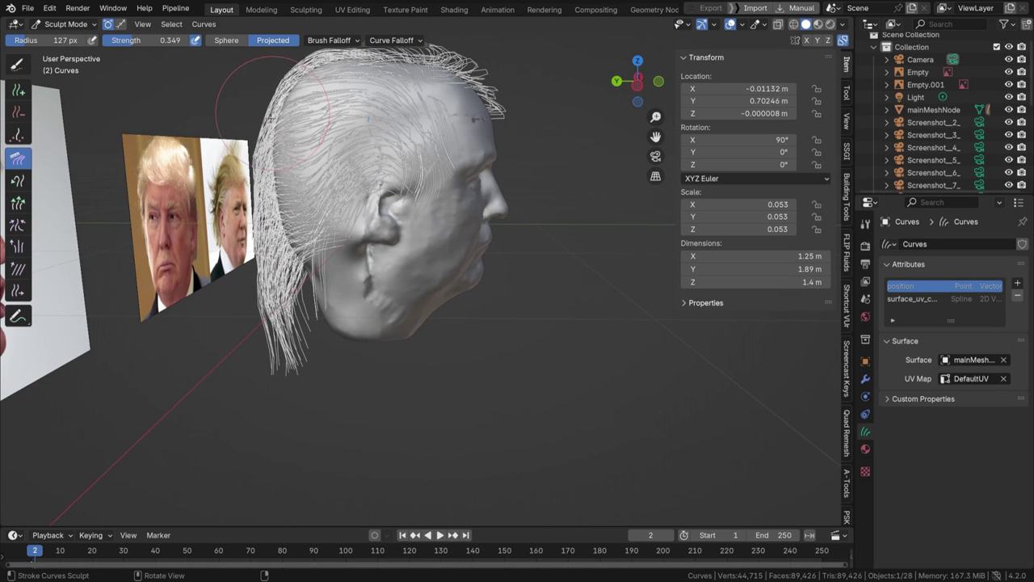
Step: Refine the side and top hairs from above and from the front with the Comb brush at 116 px and 68 px radius
key(f)
click(283, 92)
middle_drag(420, 122, 332, 128)
scroll(347, 134, down, 2)
mouse_move(349, 168)
middle_down()
mouse_move(331, 354)
mouse_move(392, 244)
middle_up()
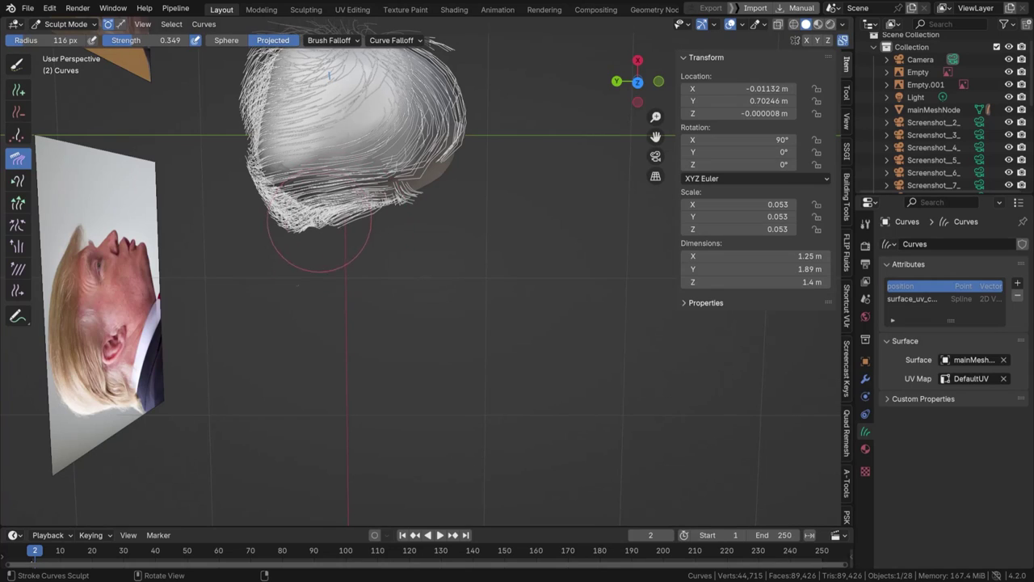
middle_drag(278, 224, 234, 153)
key(f)
click(266, 181)
mouse_move(271, 190)
middle_down()
mouse_move(312, 208)
mouse_move(265, 190)
mouse_move(303, 178)
mouse_move(313, 143)
middle_up()
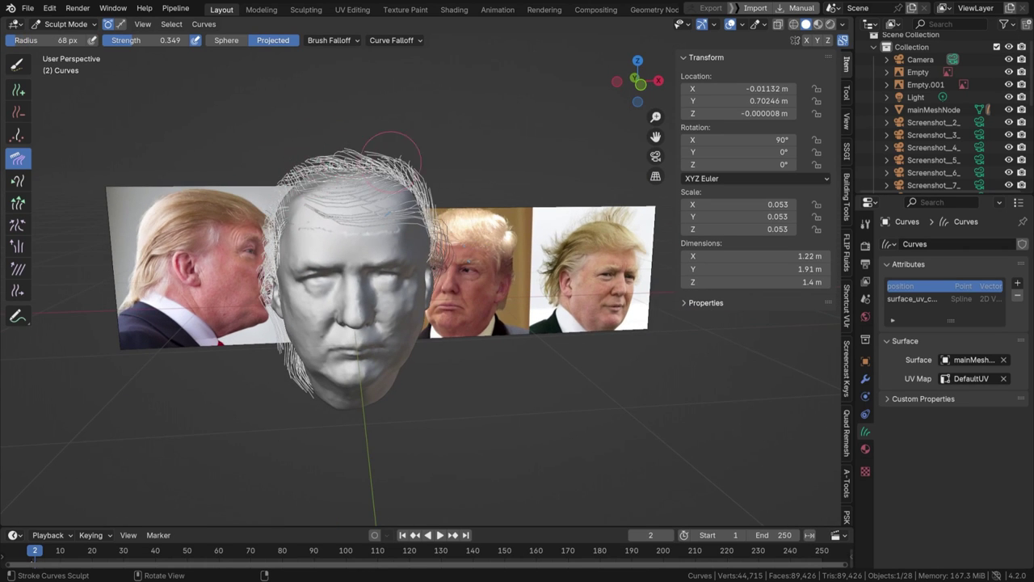
Step: Comb the left-side crown hairs inward in Projected mode at a 166 px radius, and refine them at 134 px
middle_drag(392, 150, 471, 147)
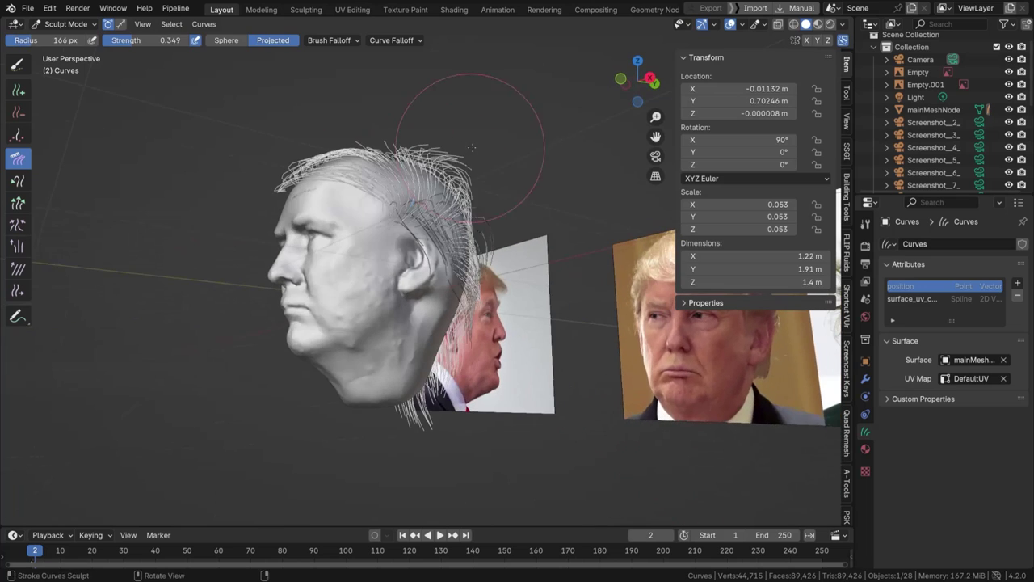
drag(471, 147, 400, 155)
middle_drag(404, 155, 445, 157)
key(f)
click(449, 157)
drag(449, 157, 433, 152)
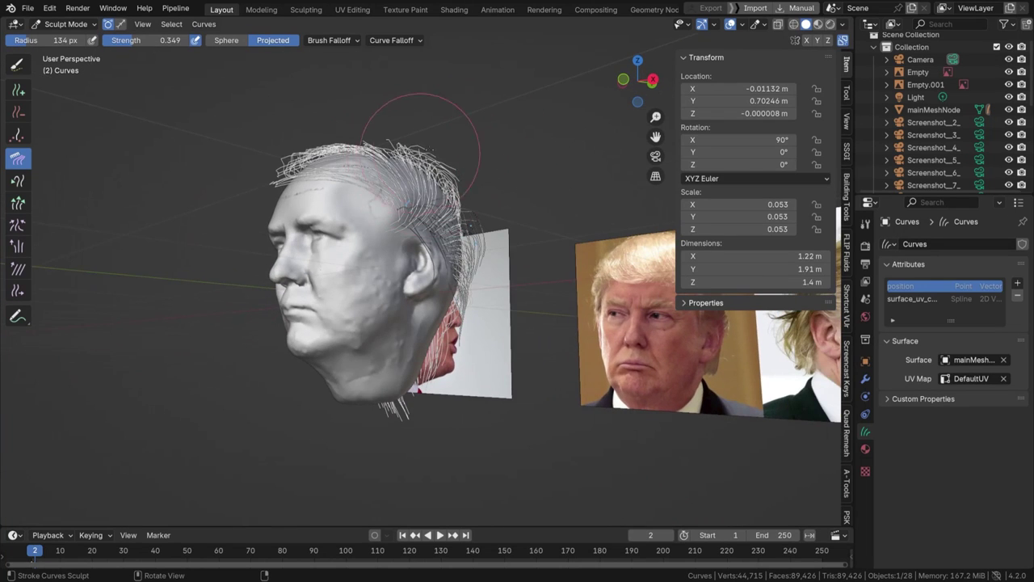
middle_drag(404, 143, 374, 134)
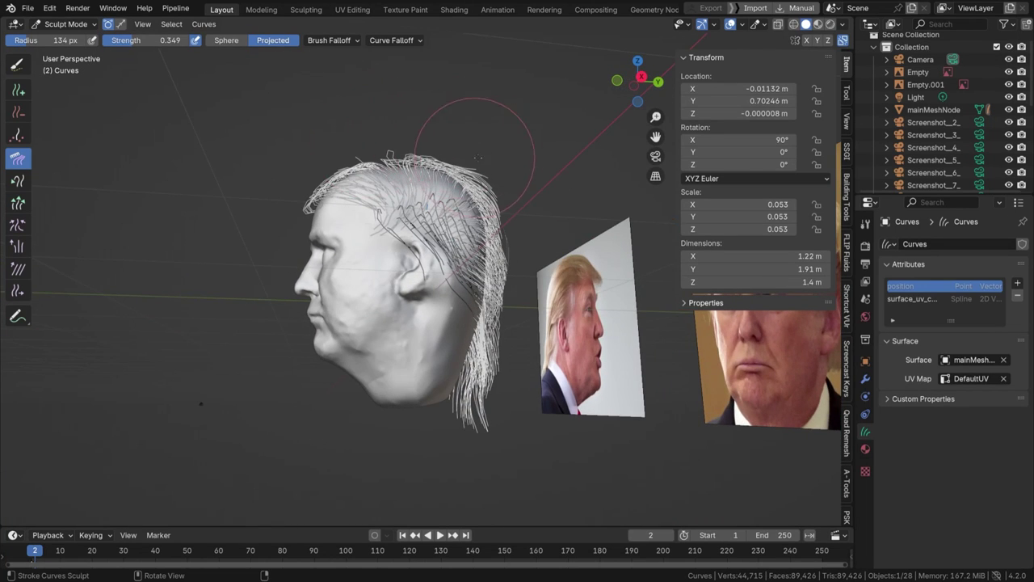
Step: Shorten the long hairs at the nape with the Grow / Shrink brush in subtract mode at a 104 px radius and strength 1.000
middle_drag(388, 174, 404, 255)
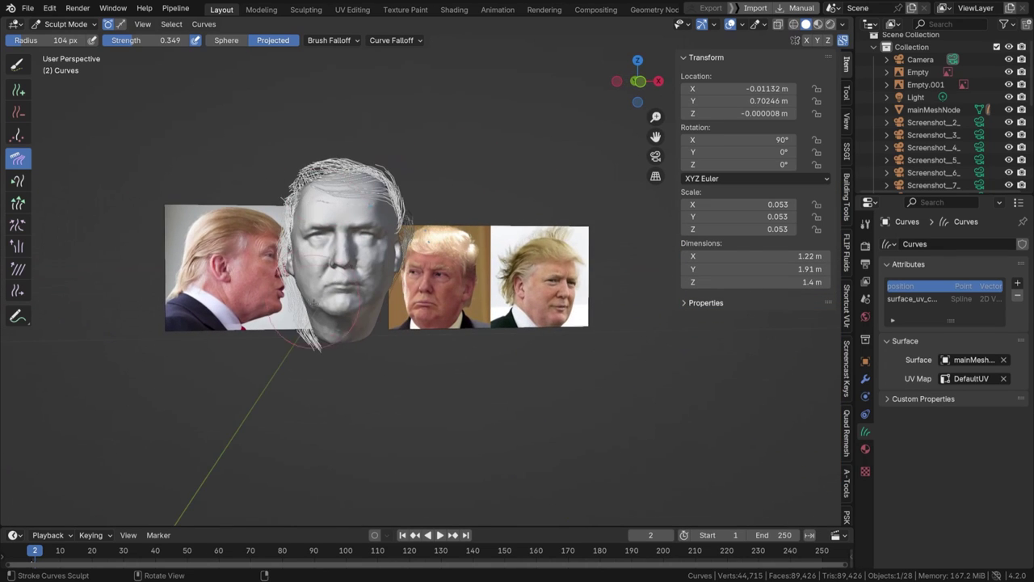
middle_drag(370, 314, 375, 281)
scroll(364, 370, up, 1)
scroll(376, 281, up, 2)
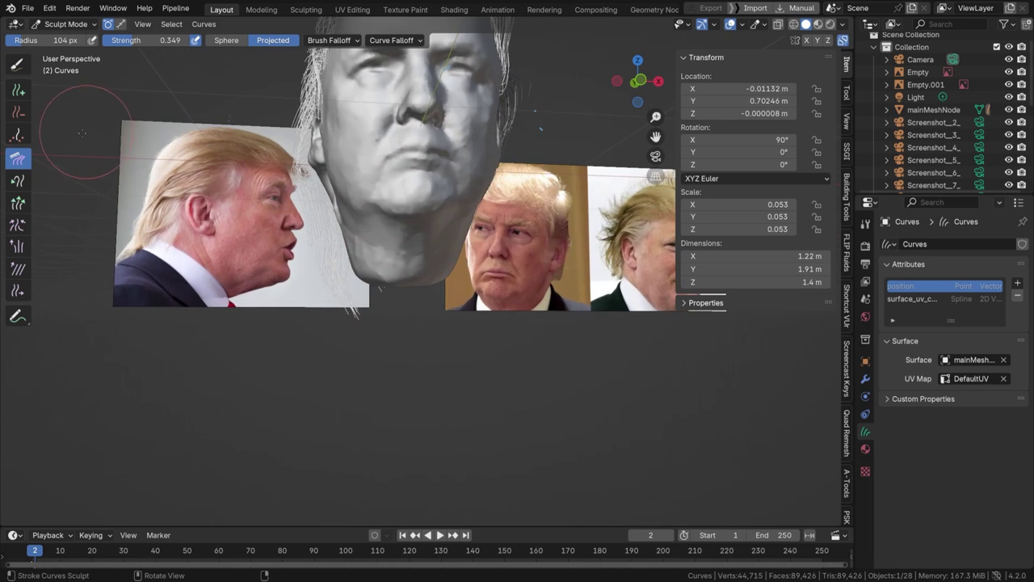
click(16, 202)
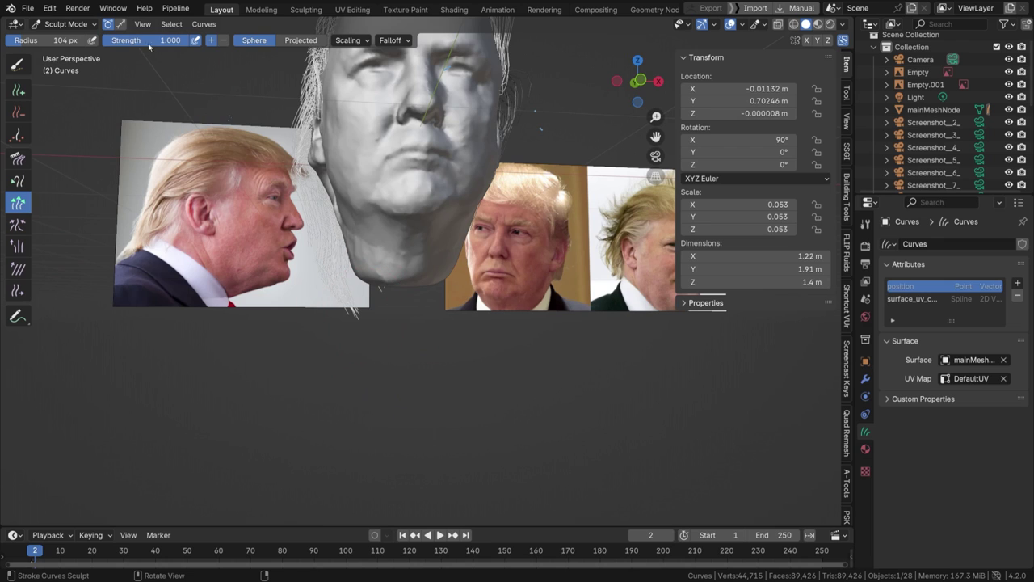
click(223, 40)
mouse_move(344, 290)
mouse_down()
mouse_move(329, 288)
mouse_move(385, 282)
mouse_up()
middle_drag(380, 219, 357, 236)
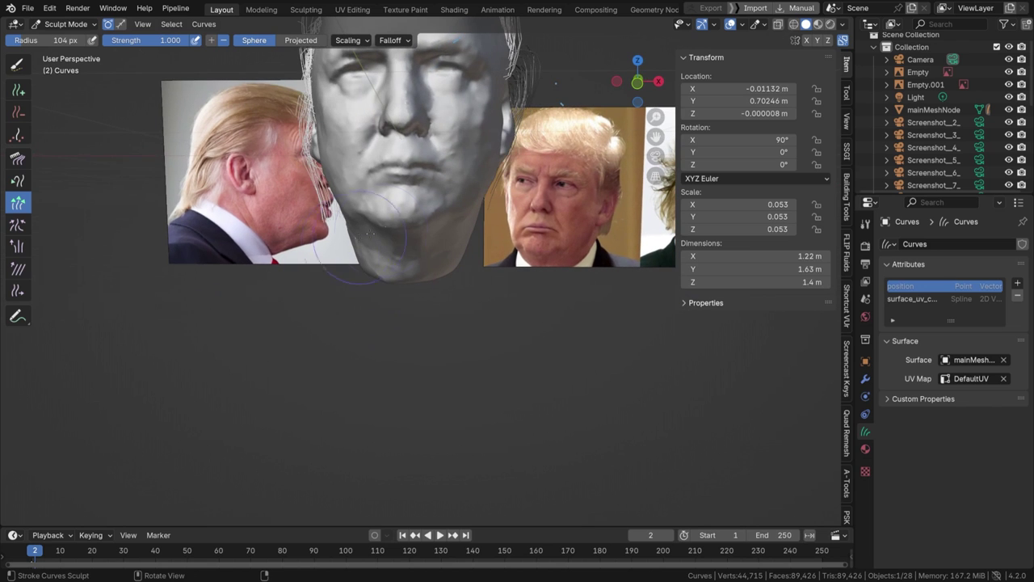
Step: Switch to Object Mode and deselect the hair curves to examine the shortened hairstyle from the right side
middle_drag(177, 211, 406, 194)
click(45, 24)
click(60, 38)
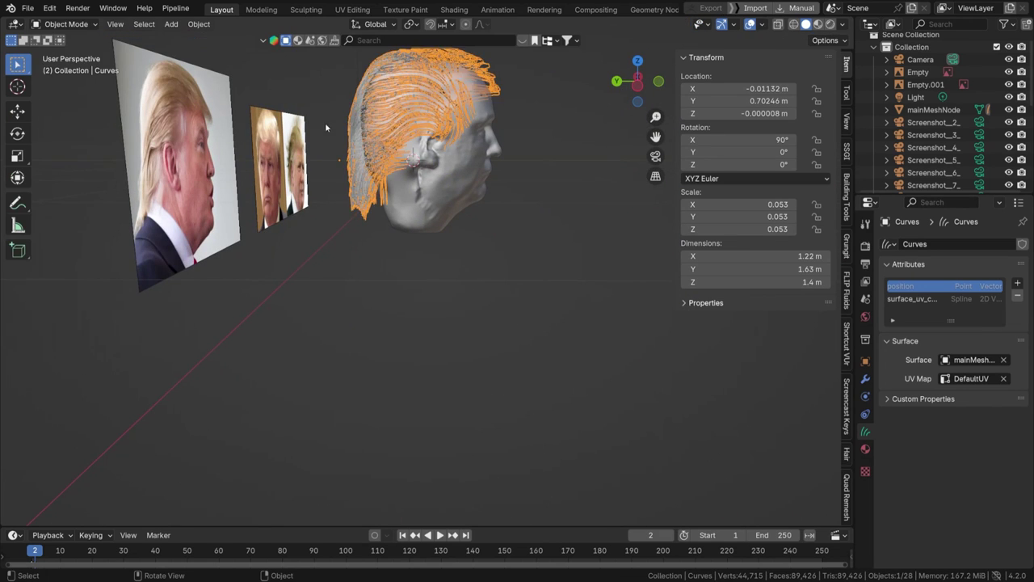
click(533, 248)
middle_drag(503, 172, 451, 157)
mouse_move(451, 157)
shift+middle_down()
mouse_move(425, 227)
mouse_move(402, 185)
shift+middle_up()
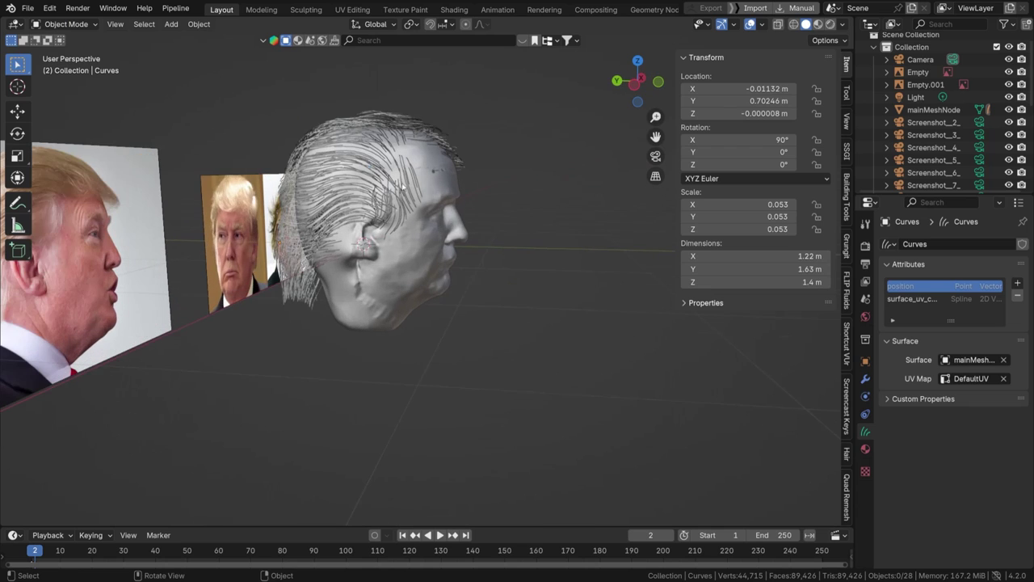
Step: Select the main hair curves on the head and enter Sculpt Mode again
click(82, 27)
click(353, 175)
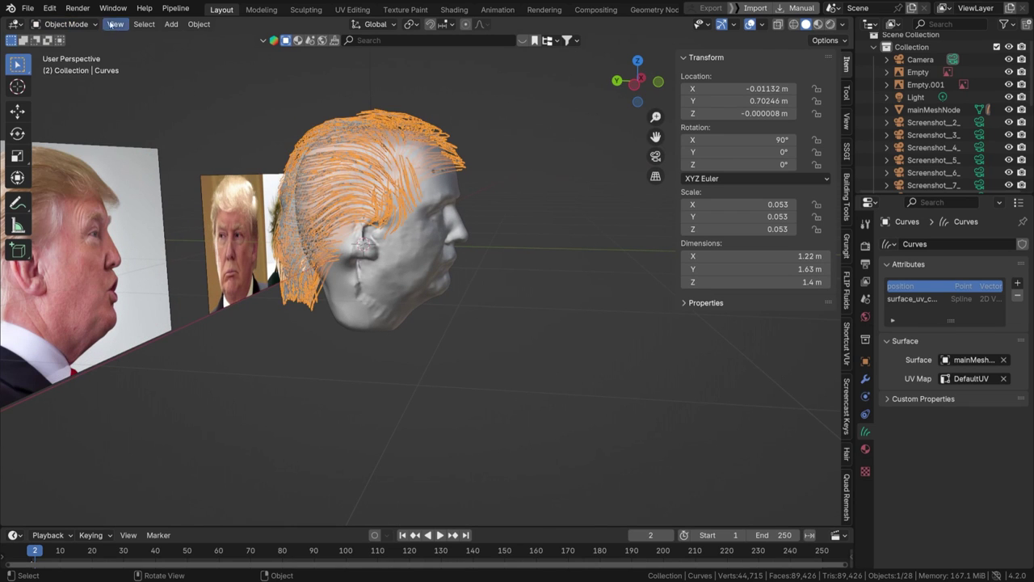
click(76, 27)
click(70, 65)
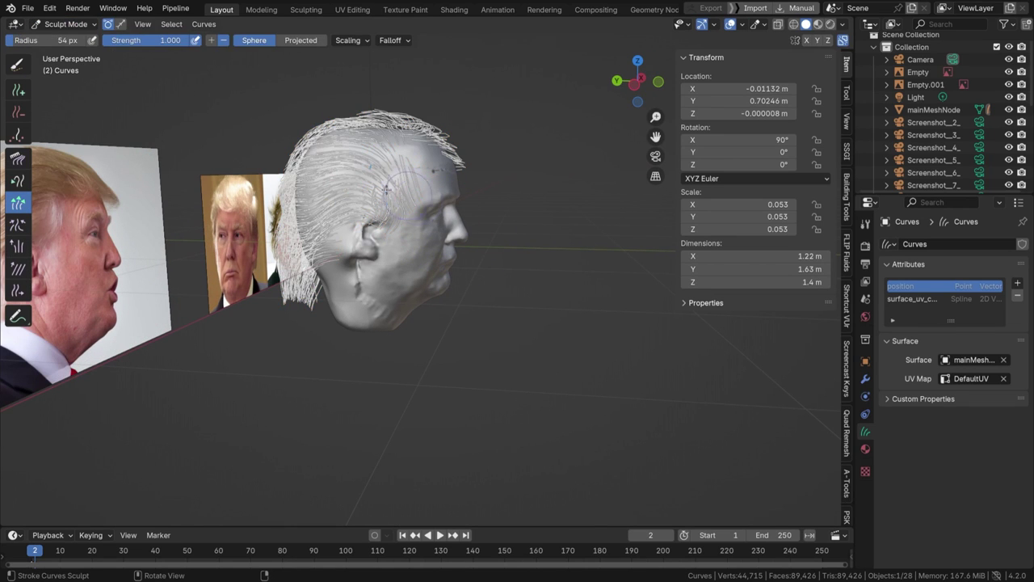
Step: Adjust the hair from the front and right side with the Grow / Shrink and Snake Hook brushes at a 54 px radius
click(17, 158)
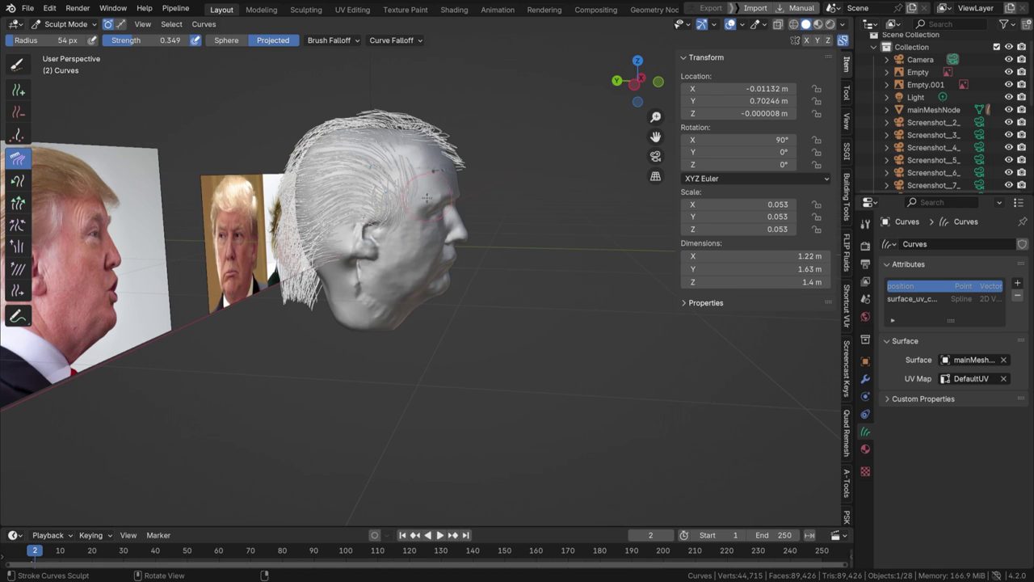
mouse_move(424, 202)
middle_down()
mouse_move(380, 179)
mouse_move(424, 188)
mouse_move(416, 194)
mouse_move(485, 171)
mouse_move(313, 178)
mouse_move(465, 180)
mouse_move(27, 275)
middle_up()
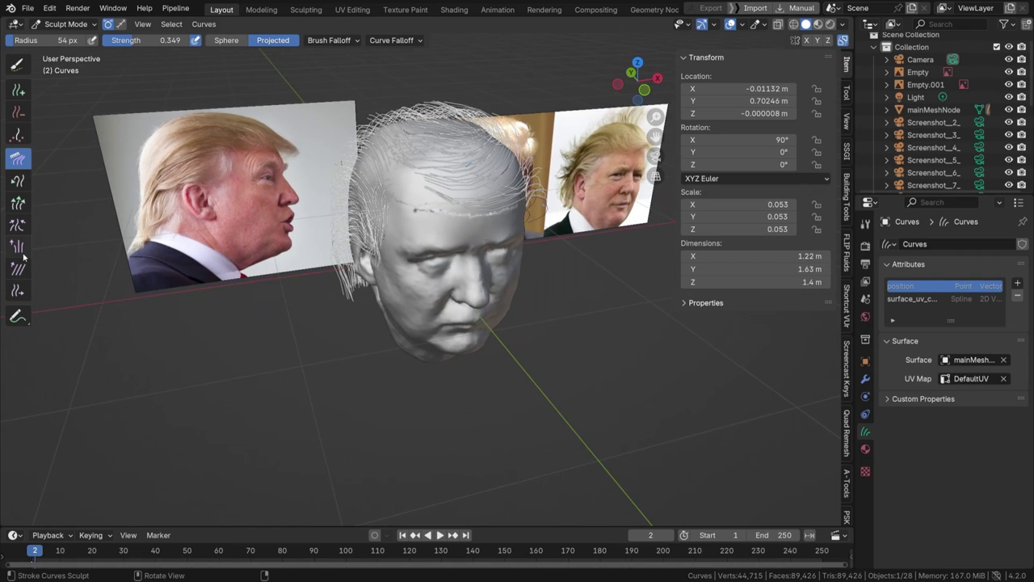
click(18, 202)
middle_drag(323, 235, 380, 212)
click(19, 182)
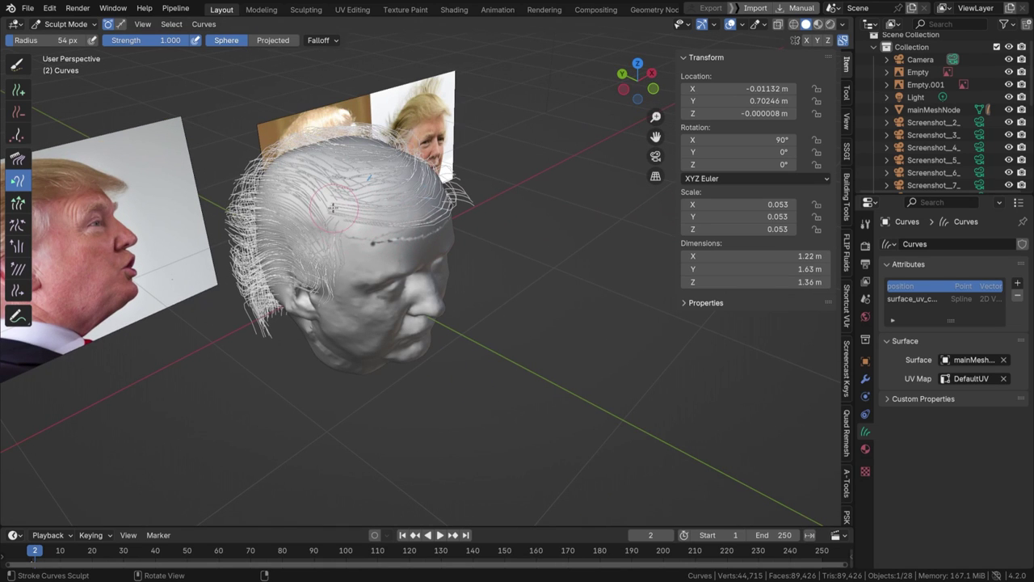
middle_drag(333, 208, 73, 77)
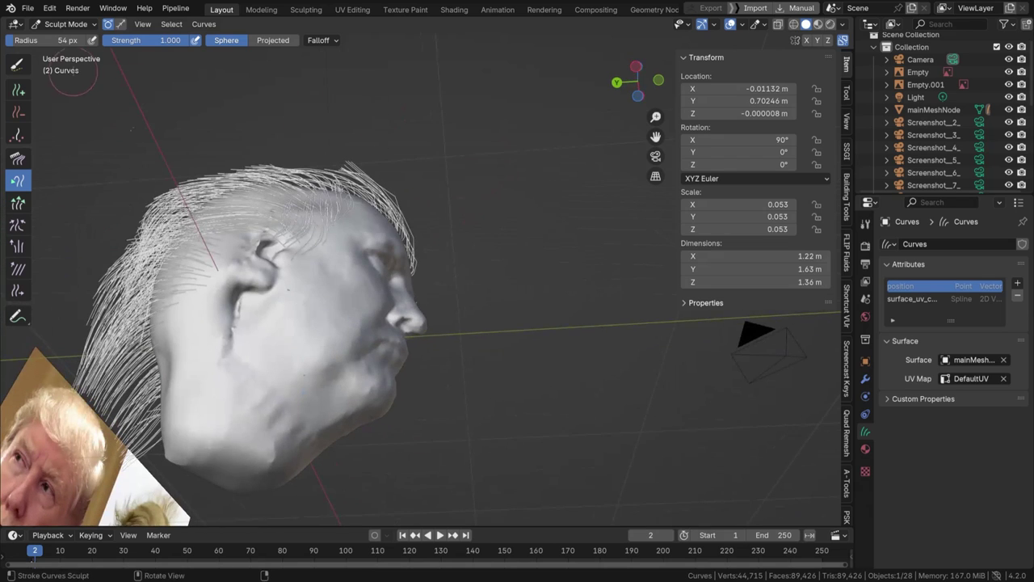
Step: Return to the Comb brush in Projected mode and set its radius to 64 px for the hairs above the forehead
click(18, 157)
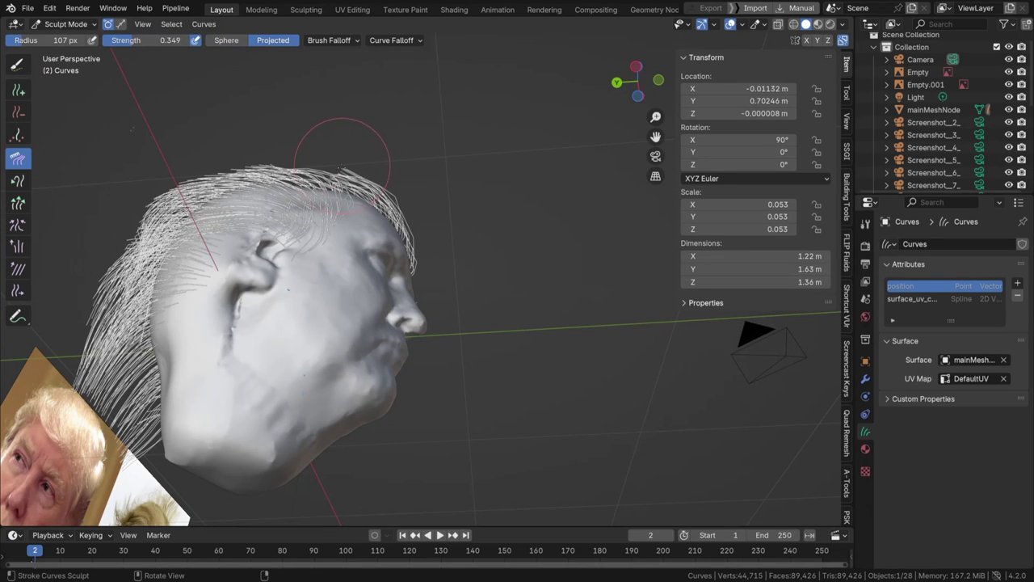
key(f)
click(342, 147)
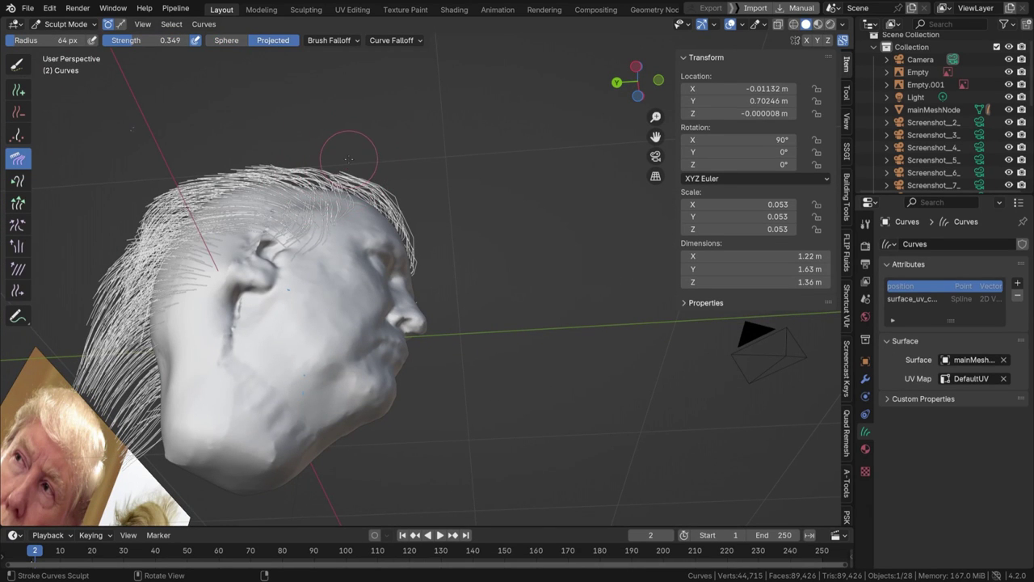
middle_drag(349, 156, 465, 223)
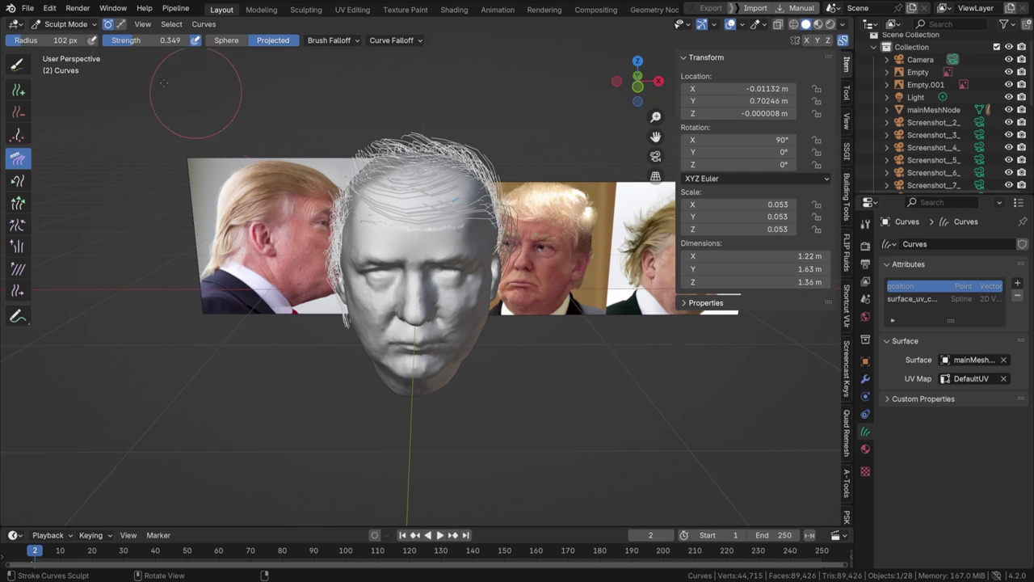
Step: Return to Object Mode and deselect the hair curves to view the hairstyle from the front
click(65, 27)
click(71, 38)
click(497, 130)
shift+middle_drag(497, 130, 464, 134)
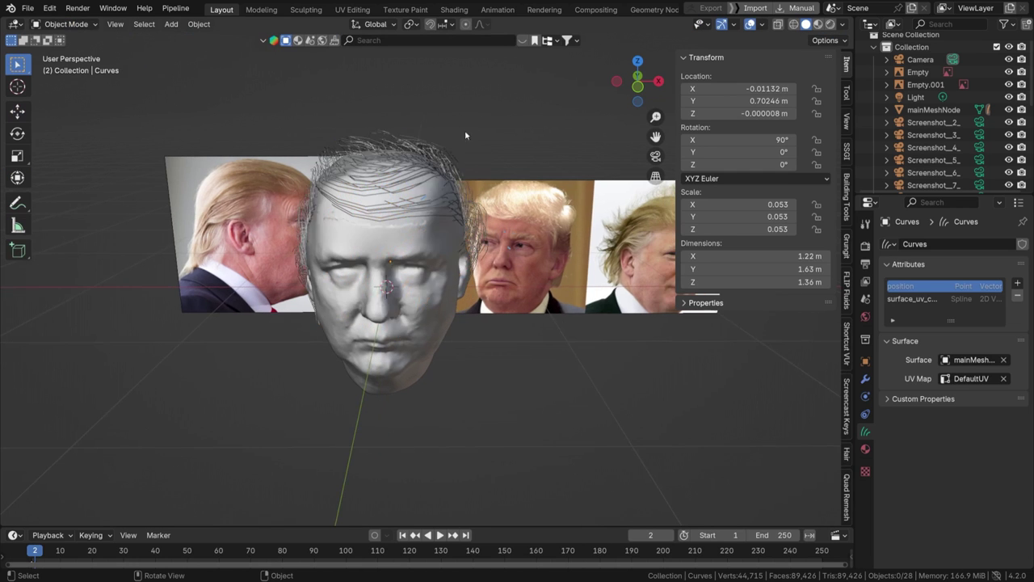
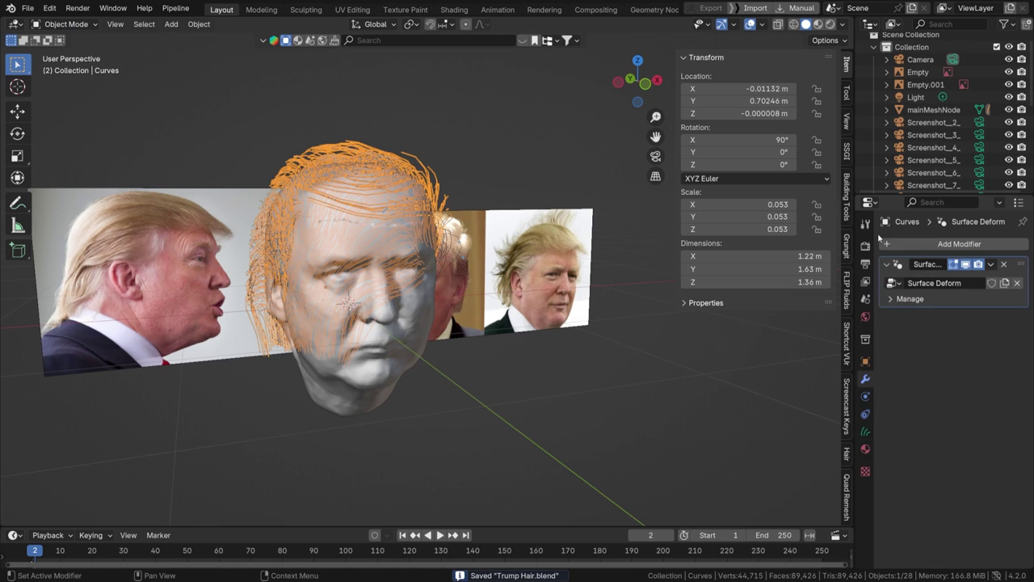
Step: Split off an Asset Browser beside the 3D viewport and show the Essentials library, with a narrower catalog list
drag(858, 40, 465, 32)
click(484, 24)
click(889, 97)
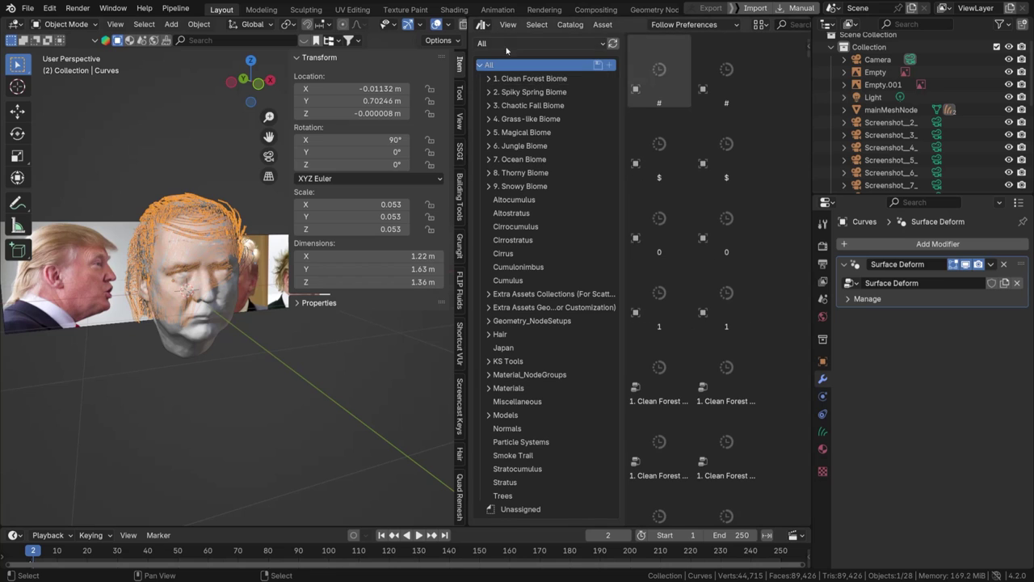
click(508, 45)
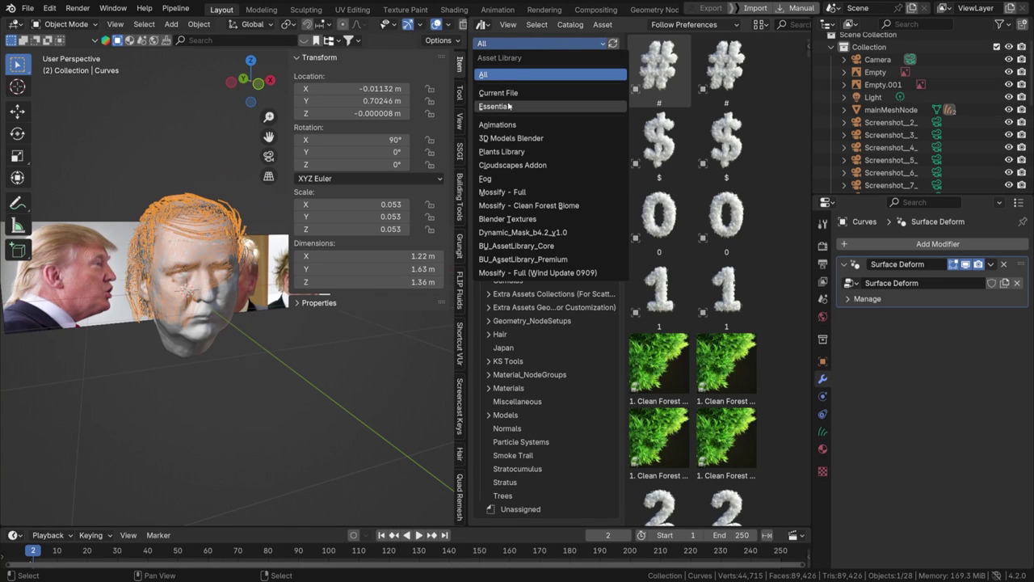
click(509, 106)
drag(626, 142, 549, 139)
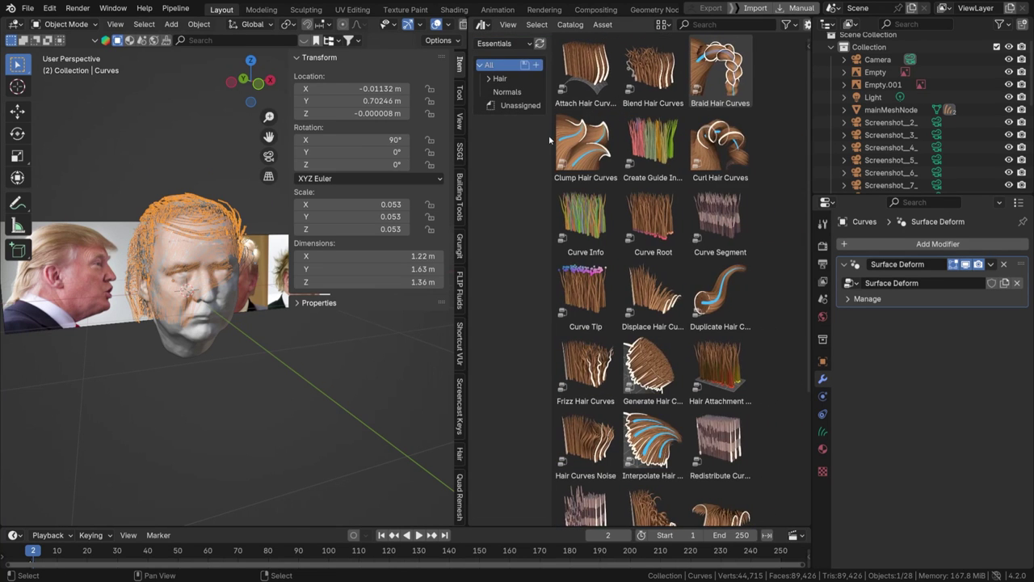
Step: Hide the viewport overlays to view the hair curves on the bare head, and save the file
click(437, 24)
mouse_move(211, 291)
middle_down()
mouse_move(244, 296)
mouse_move(213, 284)
middle_up()
scroll(244, 296, up, 1)
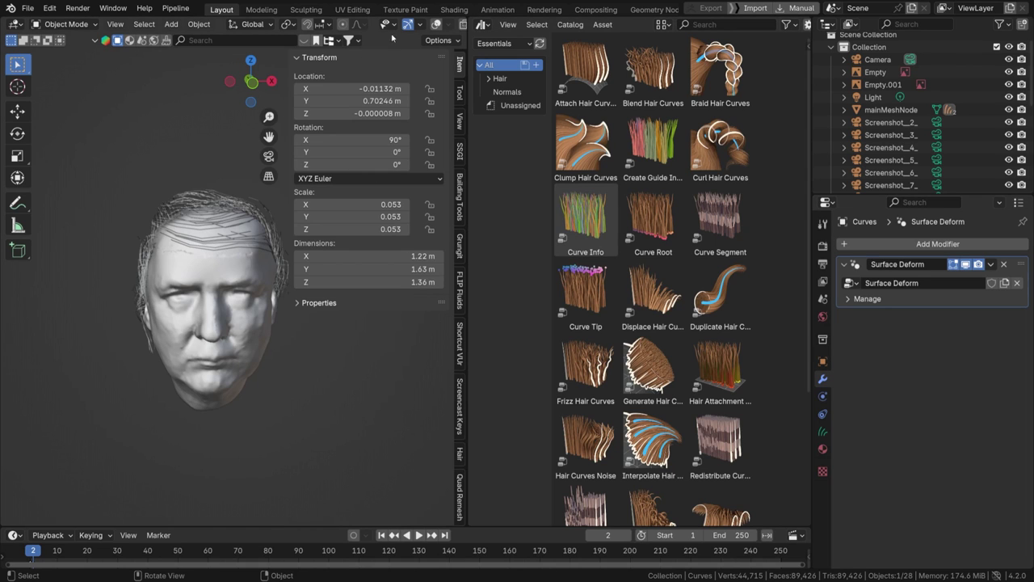
click(437, 24)
middle_drag(139, 290, 182, 299)
click(437, 25)
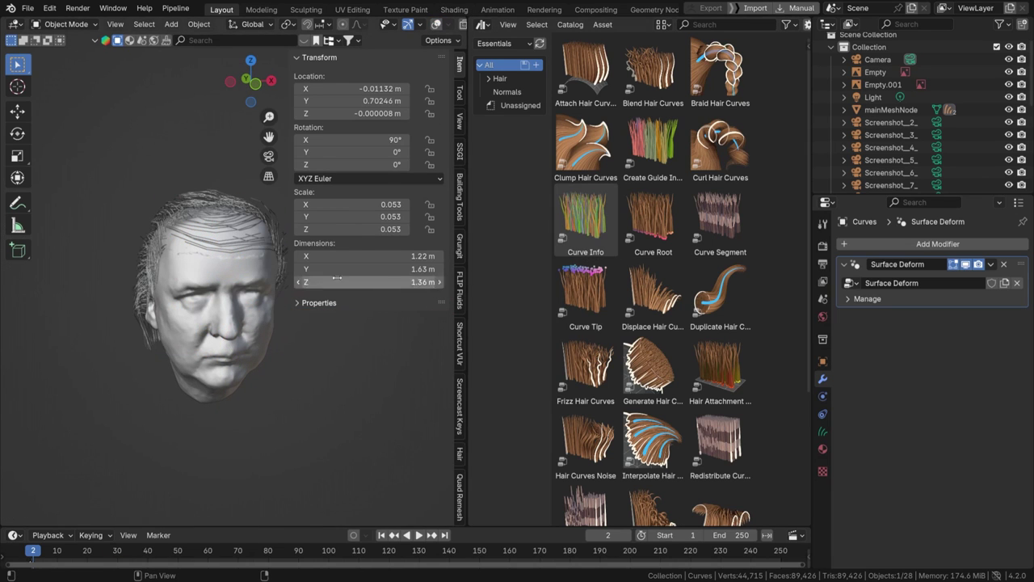
key(ctrl+s)
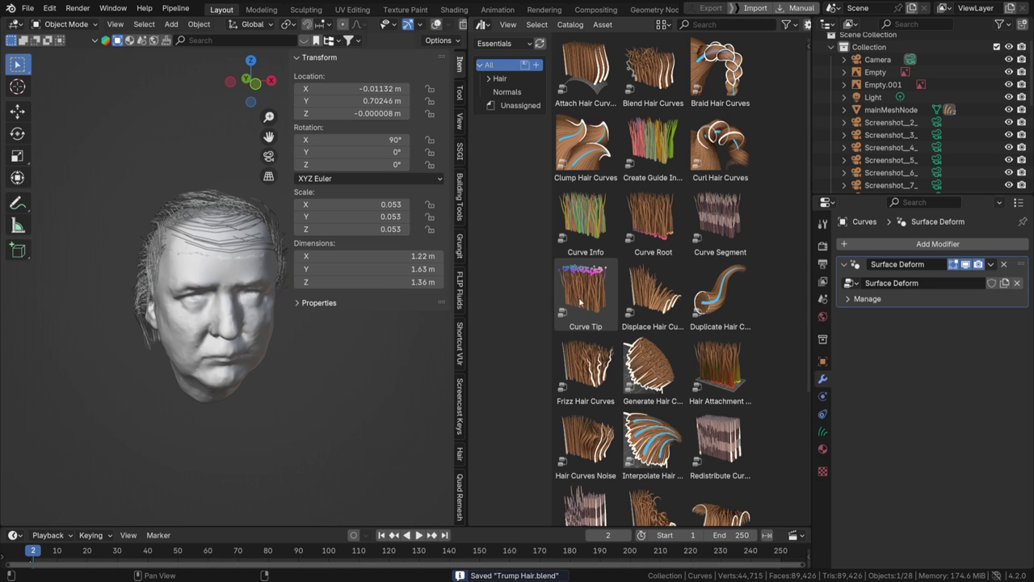
Step: Apply the Interpolate Hair Curves asset to the hair and assign mainMeshNode as its surface
scroll(711, 122, down, 5)
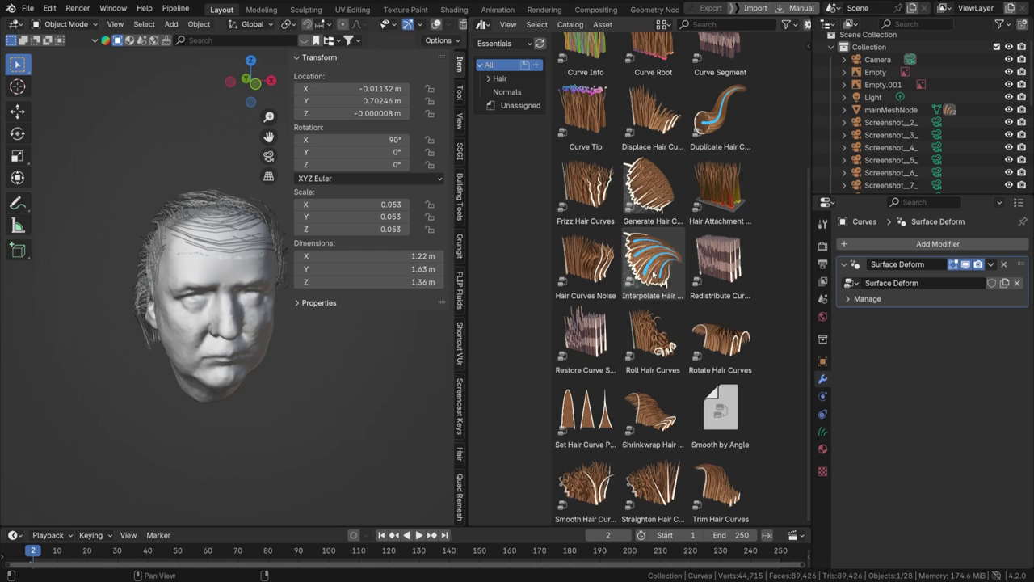
drag(653, 275, 224, 223)
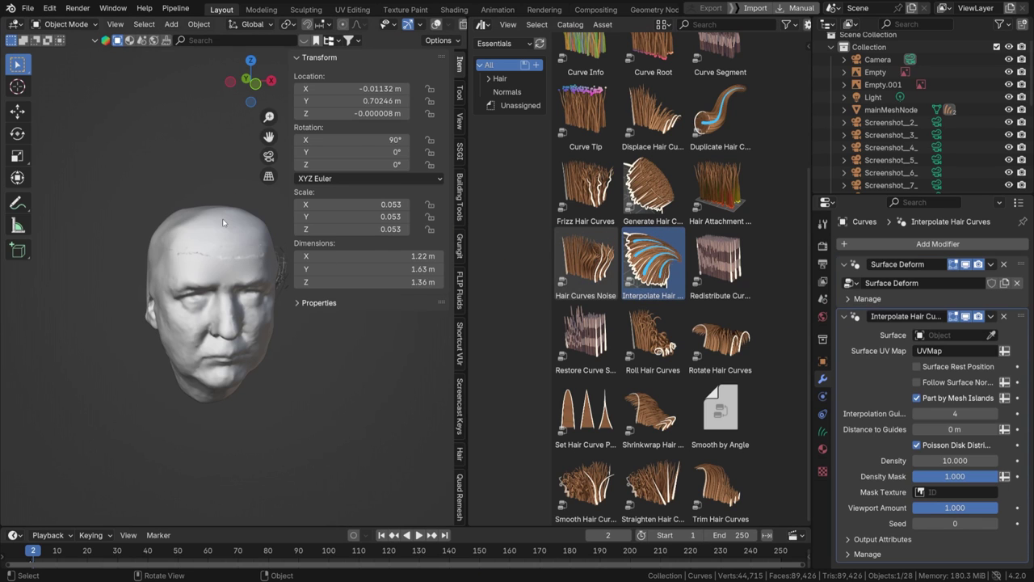
click(993, 335)
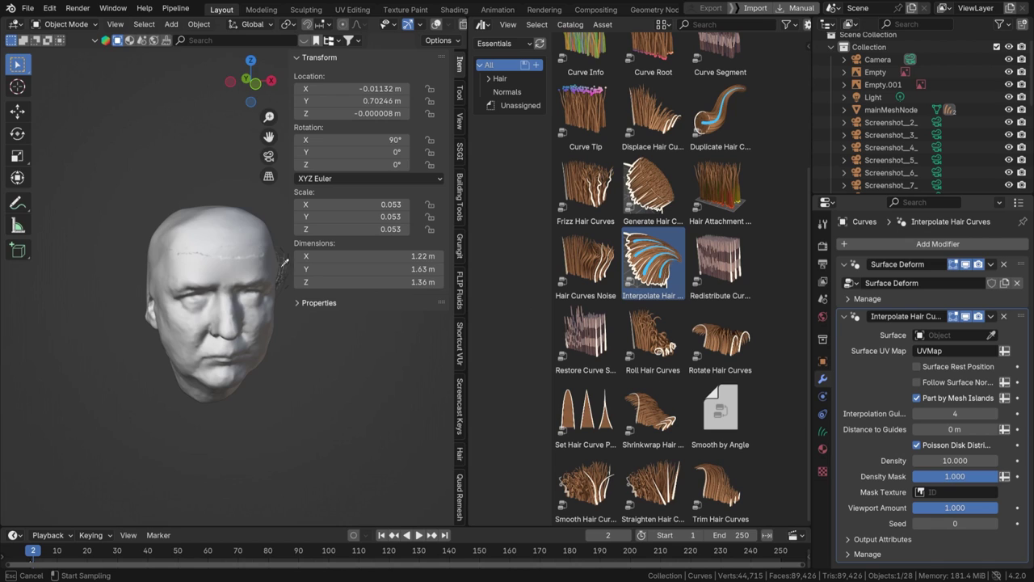
click(197, 240)
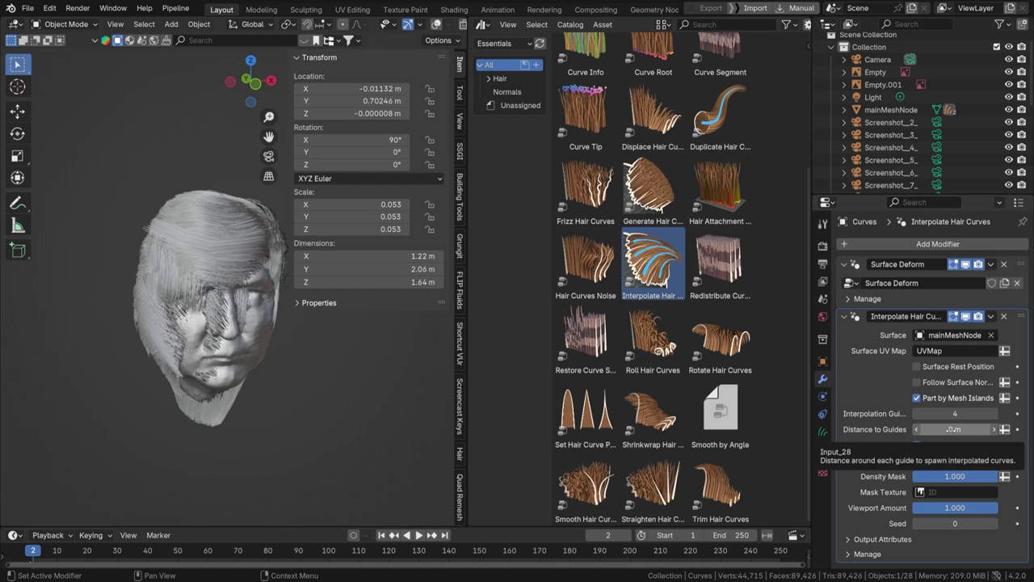
Step: Set the Interpolate Hair Curves modifier's Distance to Guides to 0.553 m and its Density to 9.792
mouse_move(953, 430)
mouse_down()
mouse_move(974, 429)
mouse_move(936, 429)
mouse_up()
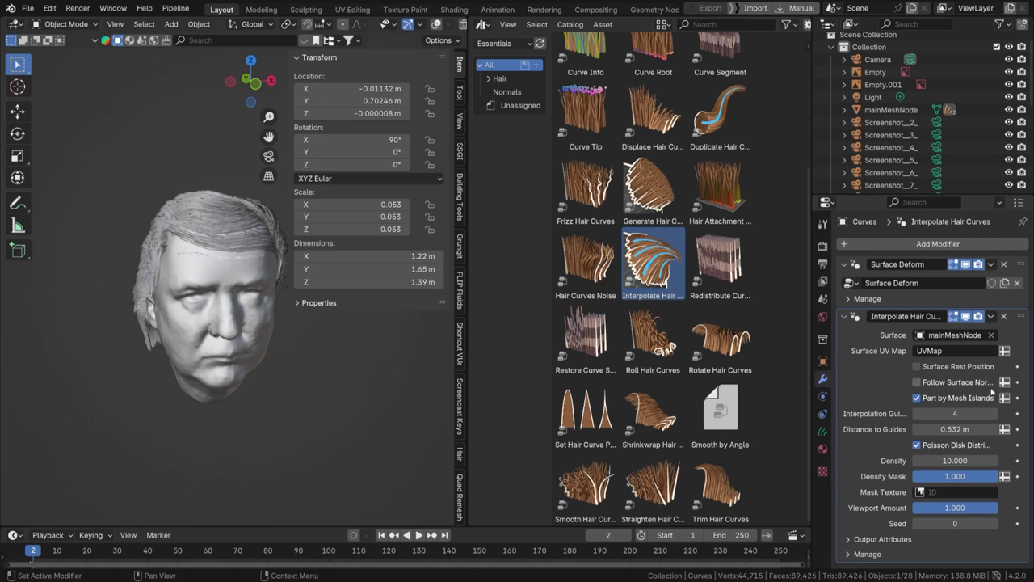
middle_drag(229, 341, 205, 323)
scroll(224, 311, up, 1)
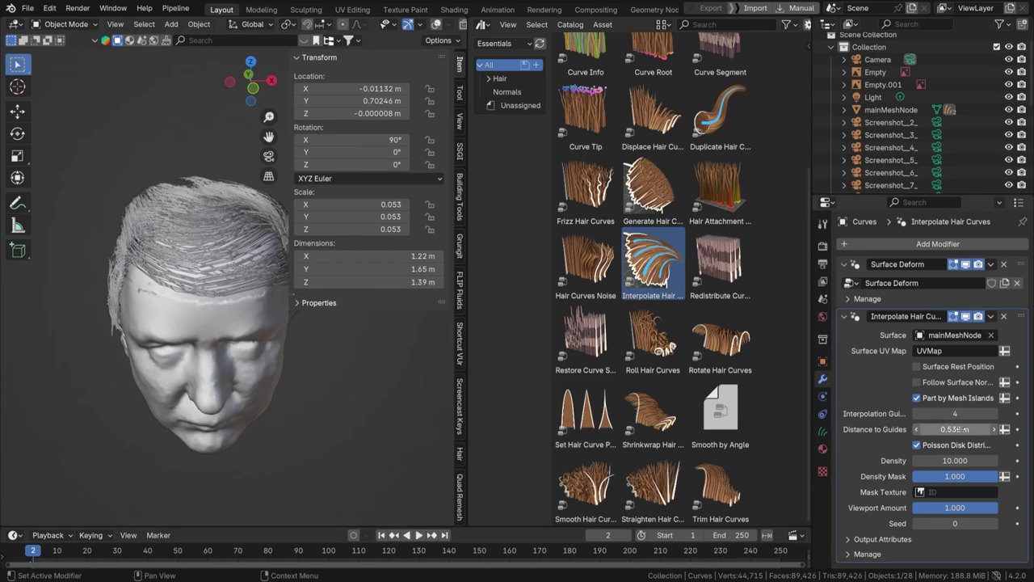
drag(956, 429, 974, 450)
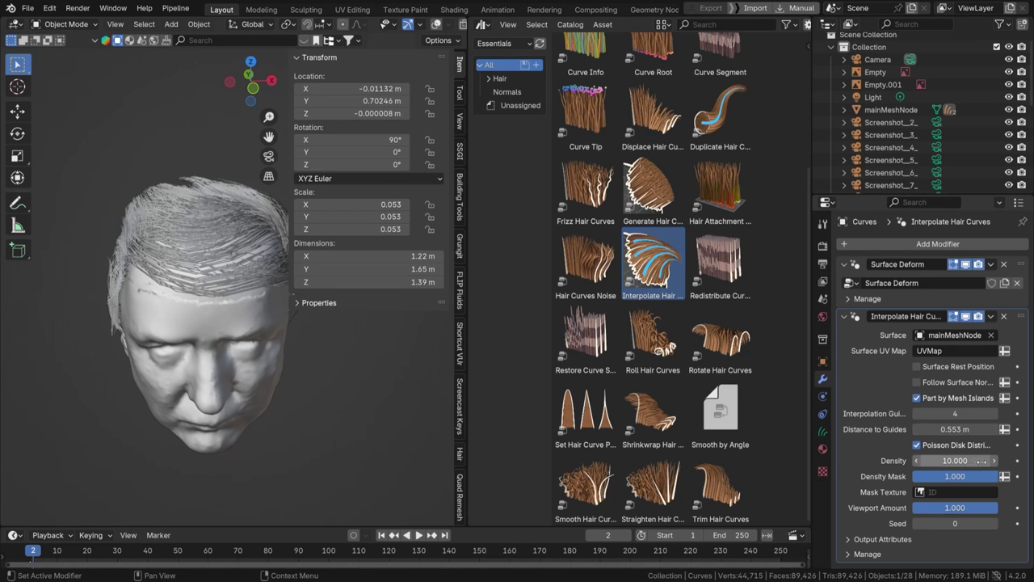
drag(981, 460, 973, 461)
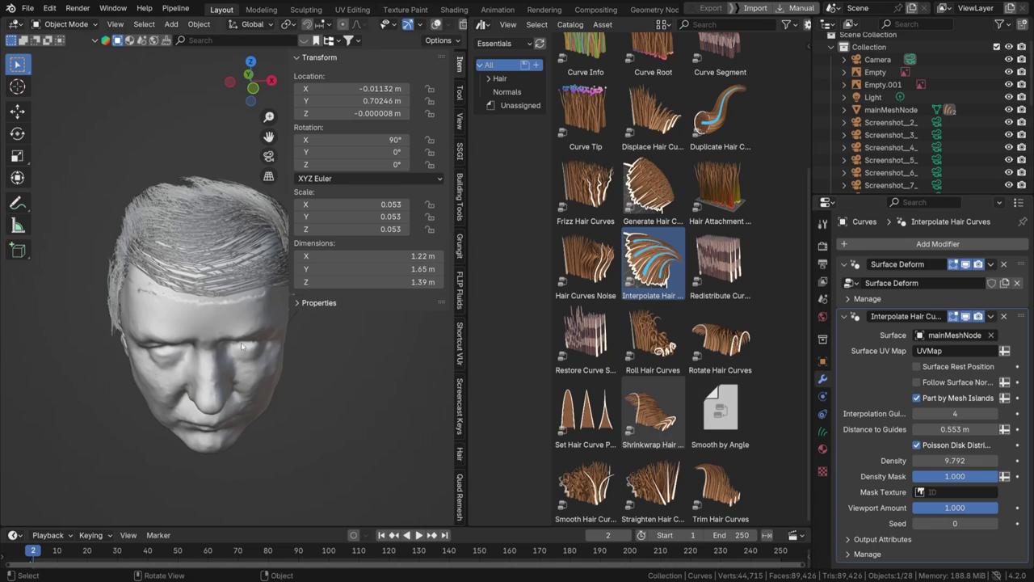
Step: Save the file and inspect the interpolated hair from the front
middle_drag(194, 308, 247, 307)
key(ctrl+s)
scroll(249, 307, up, 5)
scroll(252, 322, down, 5)
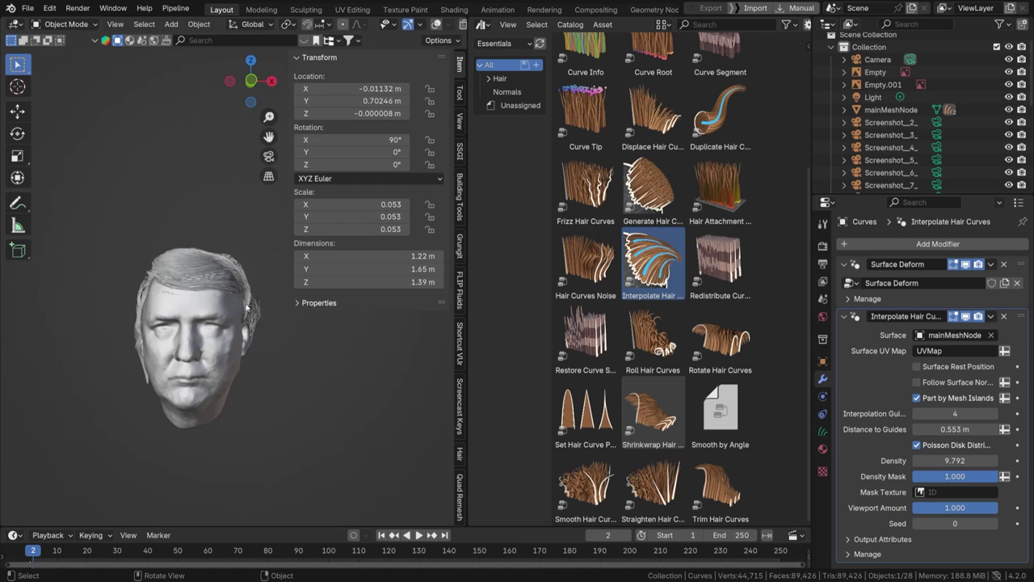
shift+middle_drag(187, 284, 217, 286)
scroll(231, 286, up, 1)
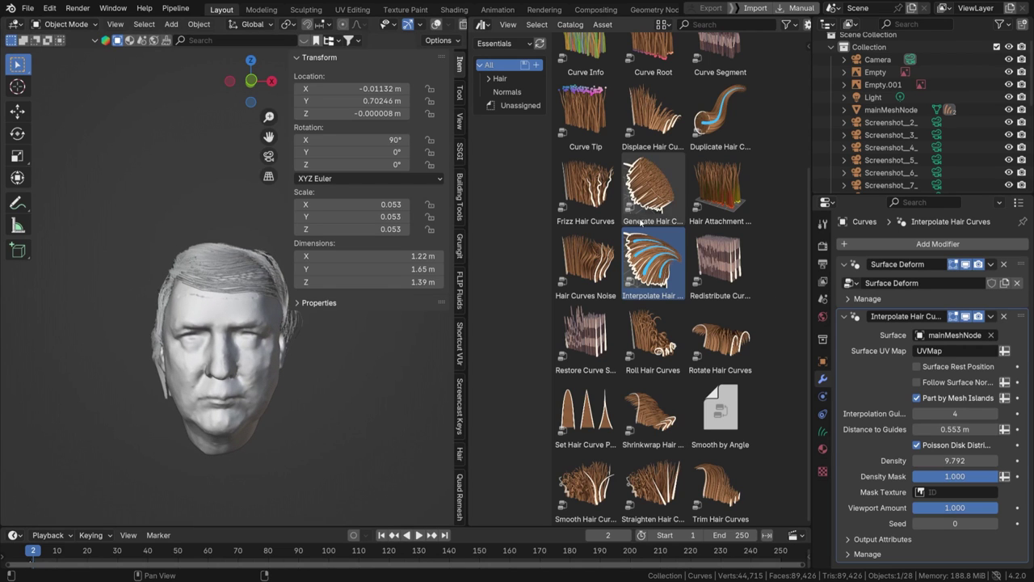
Step: Show the viewport overlays again and examine the hair in the side-profile reference photo
click(664, 233)
scroll(242, 199, down, 3)
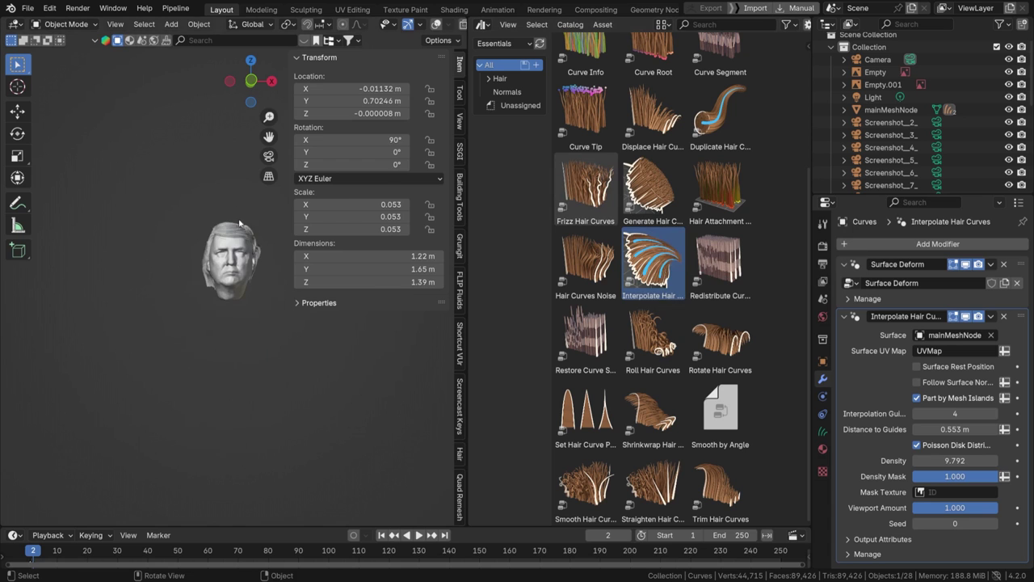
click(436, 24)
scroll(162, 266, up, 10)
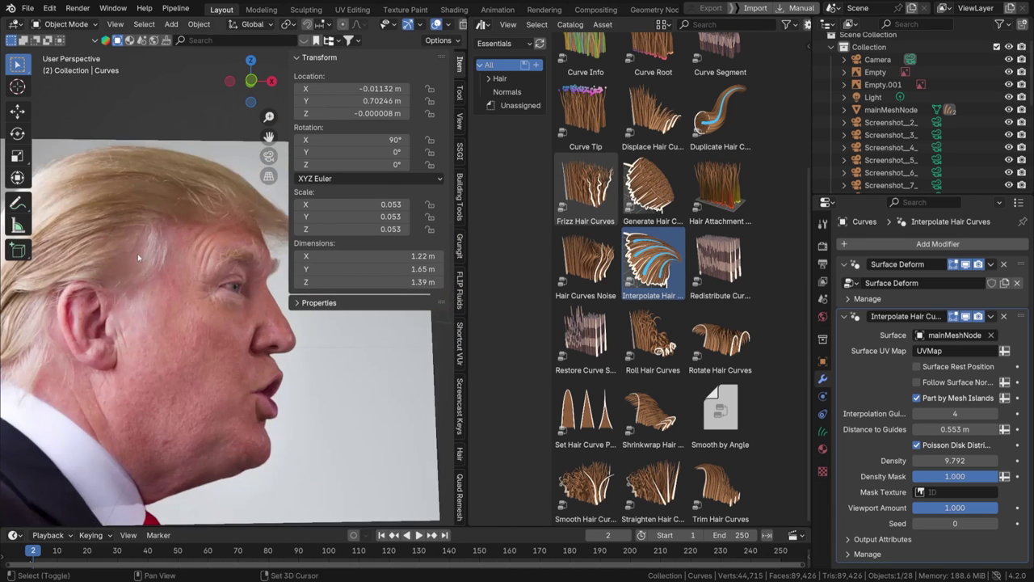
scroll(117, 315, down, 4)
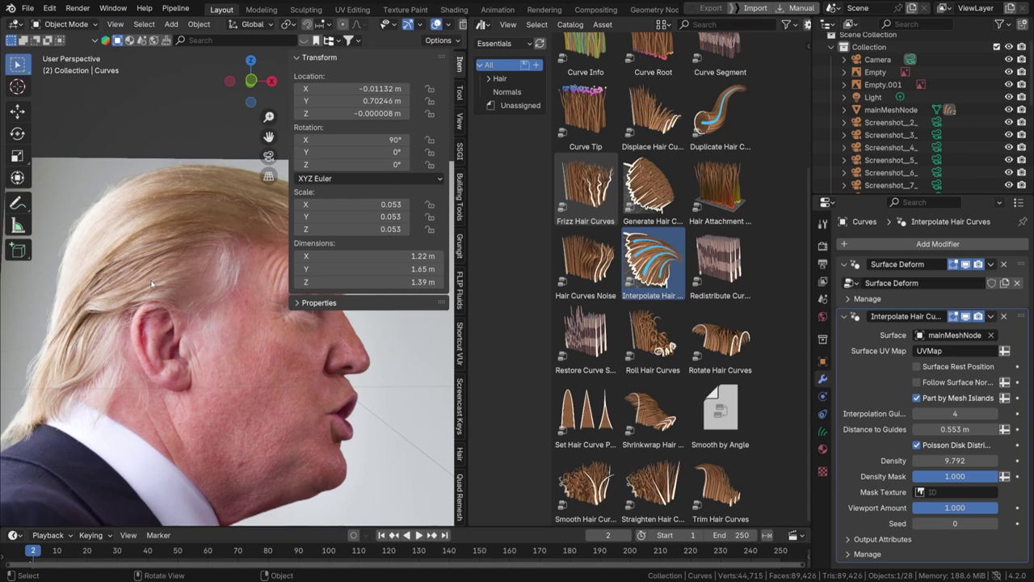
shift+middle_drag(160, 263, 93, 283)
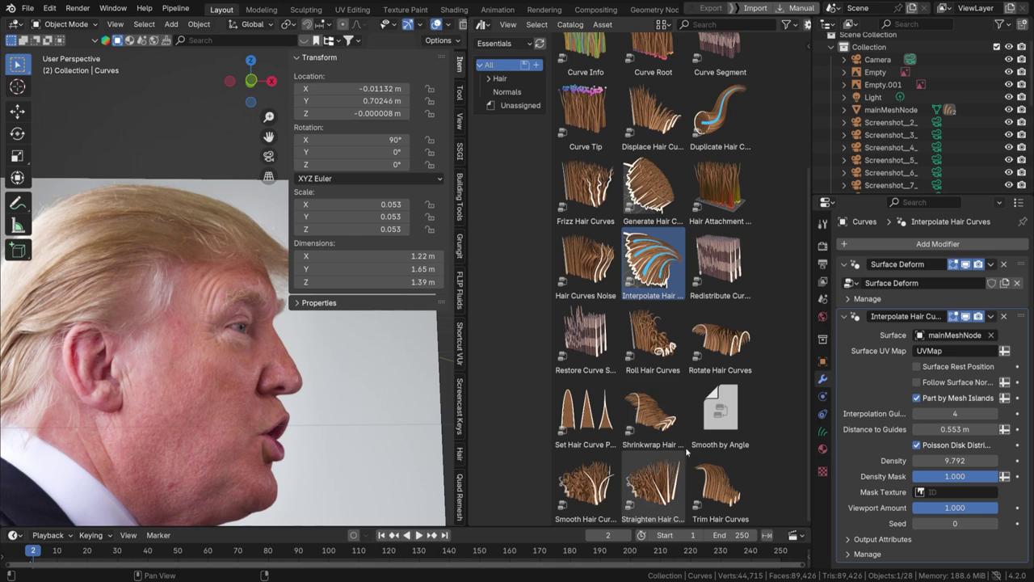
Step: Apply the Clump Hair Curves asset to the interpolated hair on the head
scroll(691, 364, up, 3)
scroll(697, 294, up, 3)
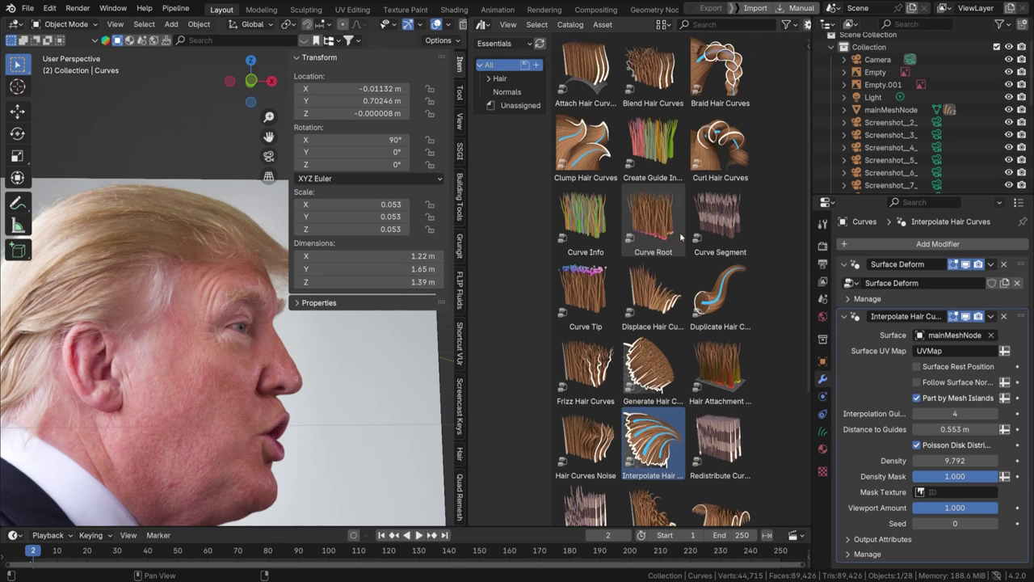
click(595, 151)
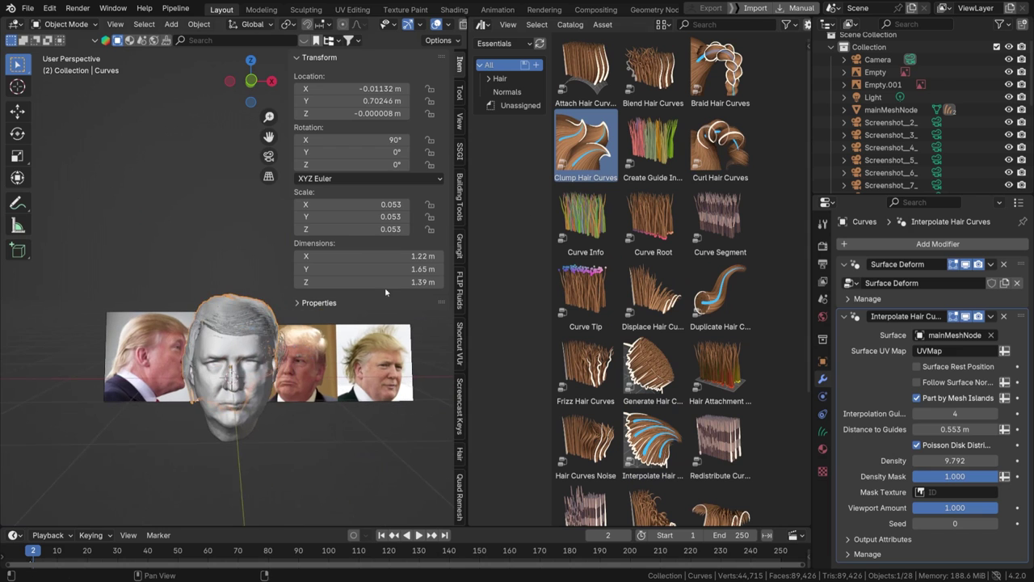
drag(594, 152, 237, 317)
scroll(253, 336, up, 5)
middle_drag(254, 336, 408, 283)
scroll(942, 406, down, 6)
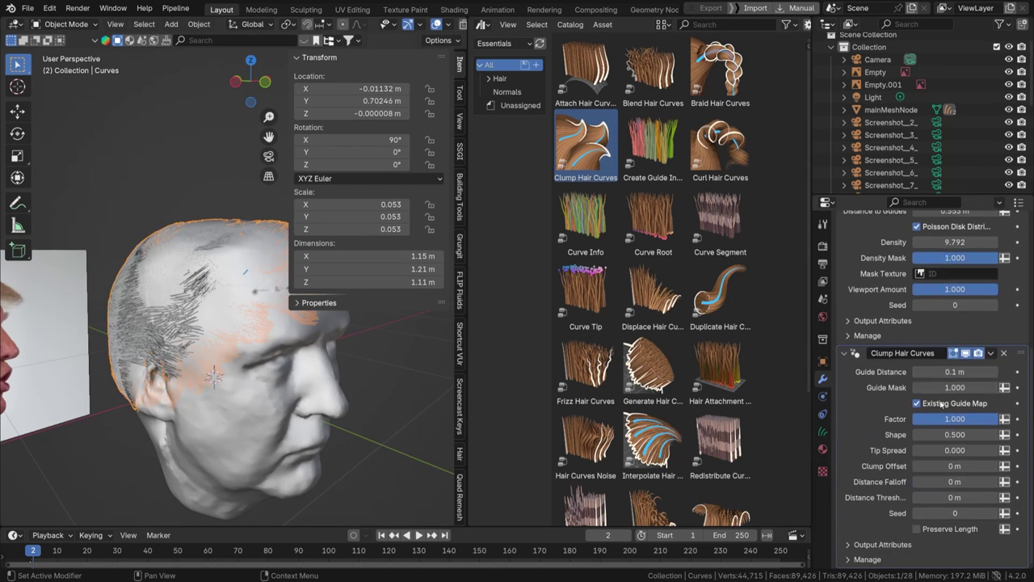
scroll(909, 388, up, 5)
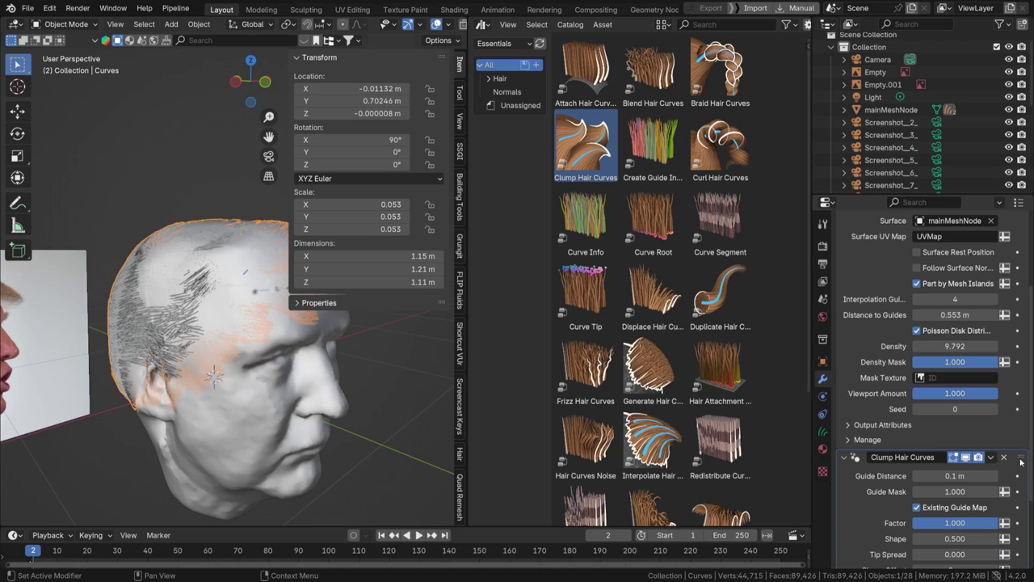
scroll(938, 436, down, 4)
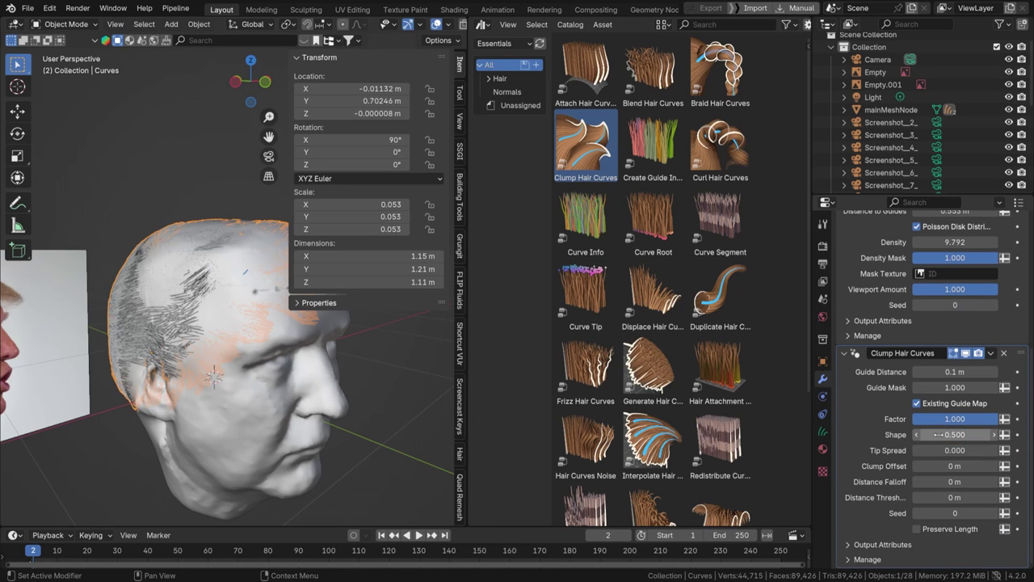
drag(935, 371, 966, 372)
key(ctrl+z)
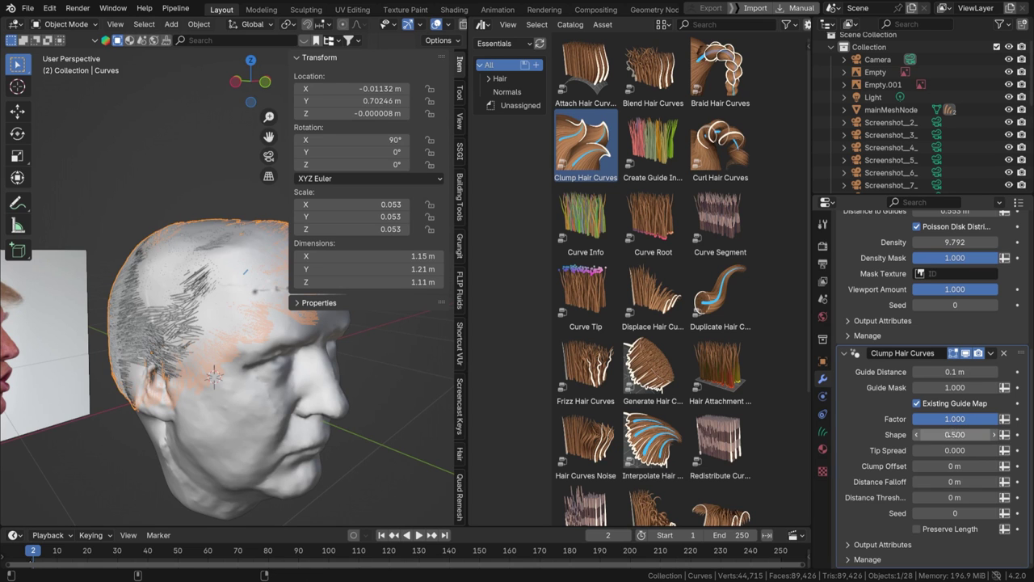
Step: Set the Clump Hair Curves modifier's Shape to 0.969 and turn on Preserve Length, keeping Existing Guide Map enabled
drag(954, 430, 1007, 434)
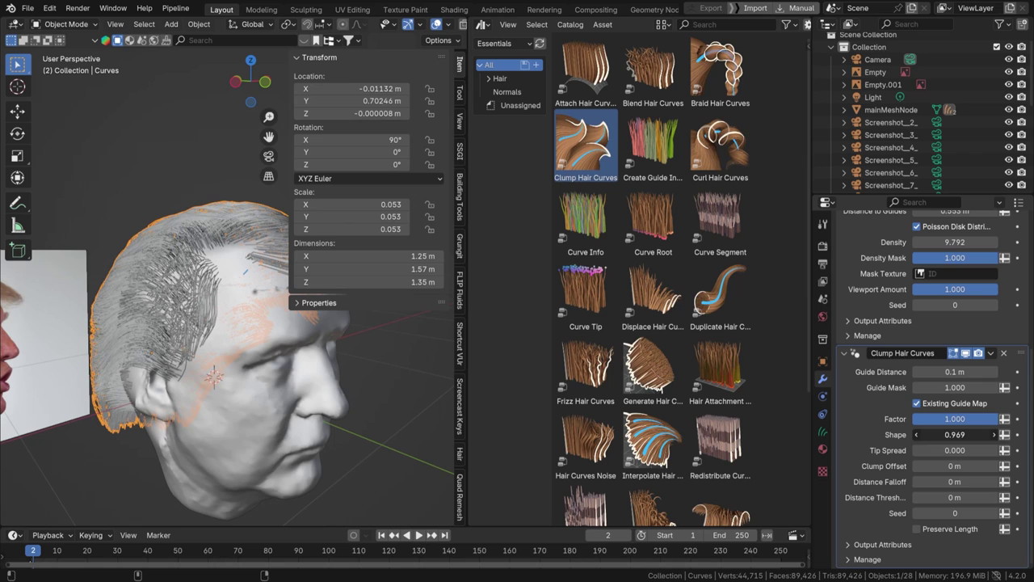
click(917, 529)
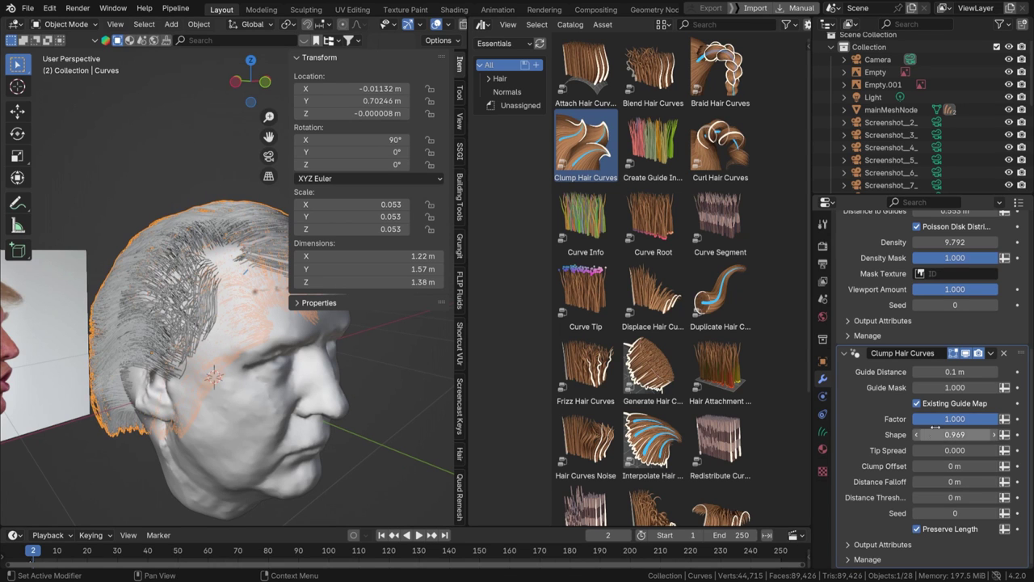
click(919, 403)
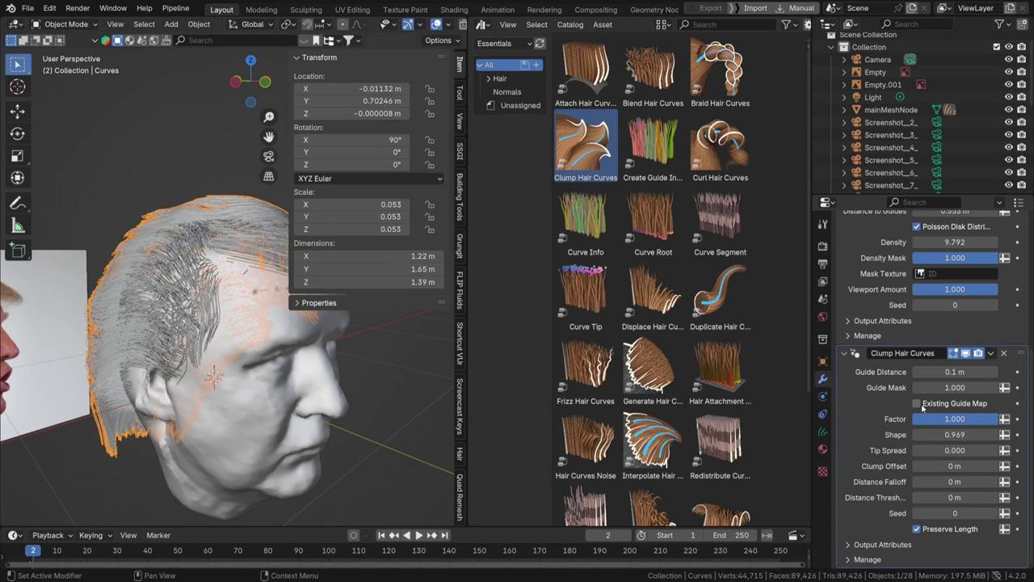
click(919, 403)
Step: Compare the hair with and without the Clump Hair Curves modifier from the front and side
middle_drag(242, 267, 163, 291)
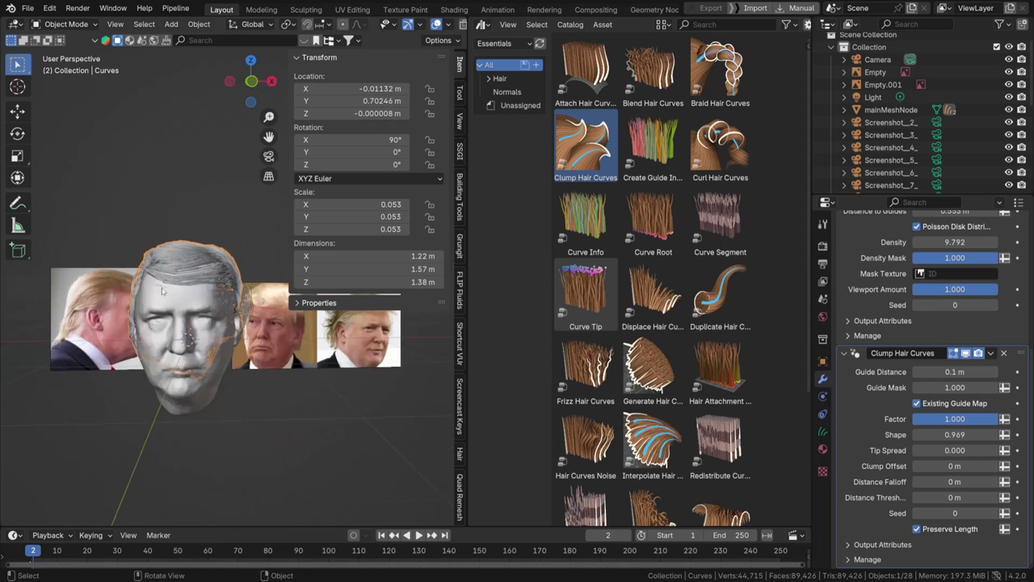
middle_drag(267, 399, 291, 359)
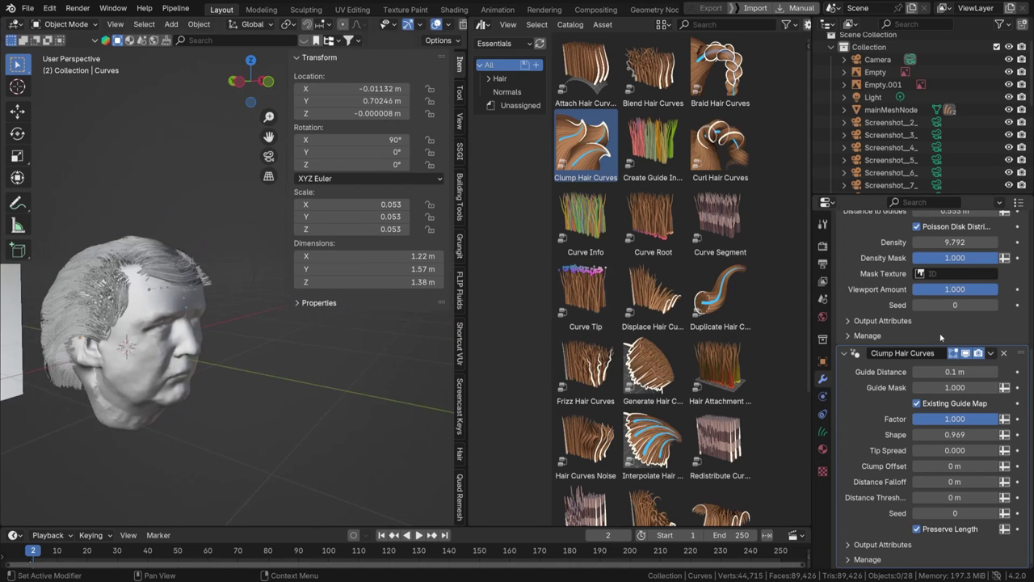
click(967, 354)
click(968, 354)
click(970, 355)
click(971, 354)
scroll(55, 320, up, 3)
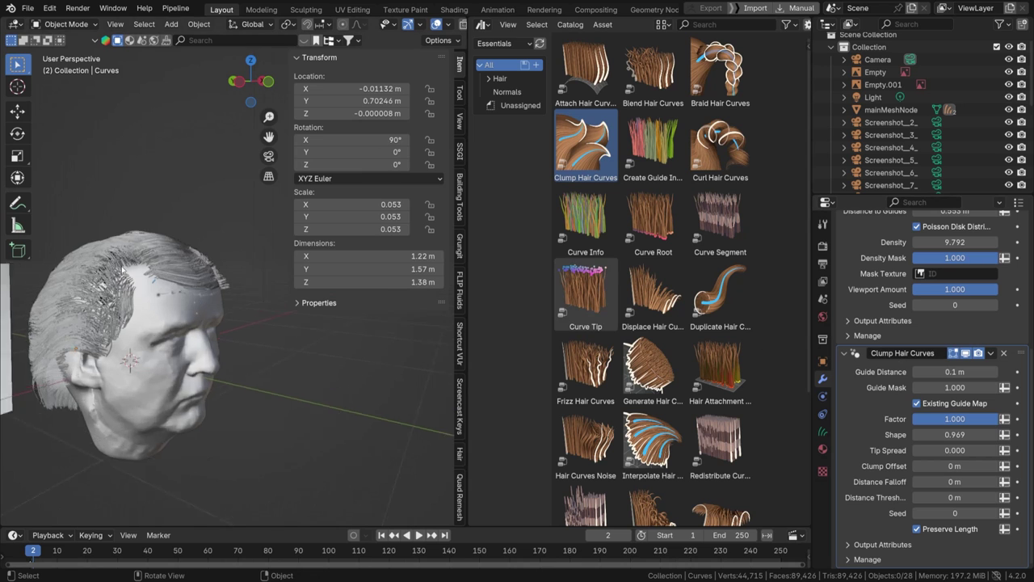
Step: Set the Clump Hair Curves modifier's Tip Spread to 0.437 and Factor to 0.124, and expand its Output Attributes
shift+middle_drag(55, 279, 180, 307)
scroll(180, 307, up, 2)
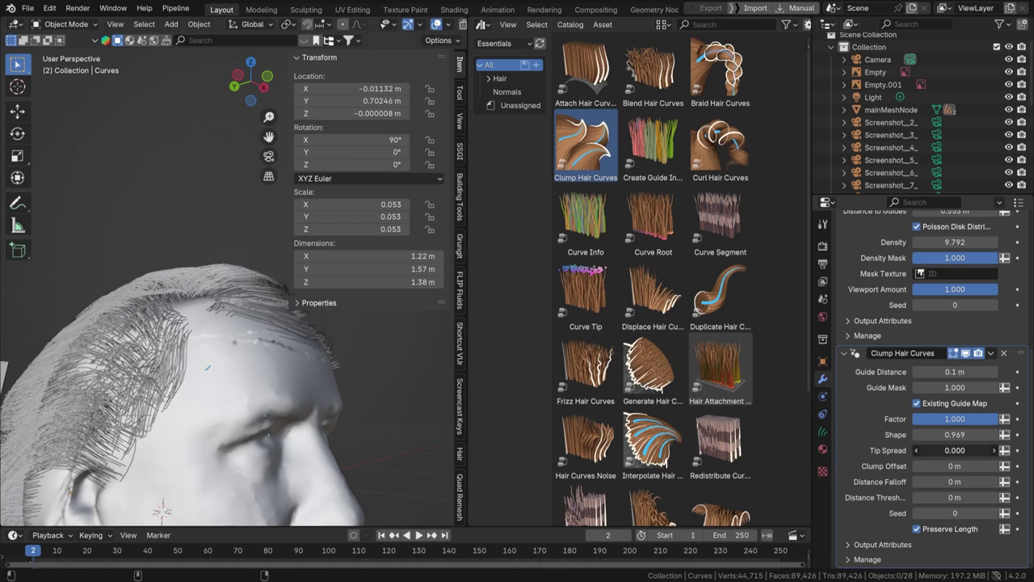
drag(955, 450, 988, 450)
click(883, 545)
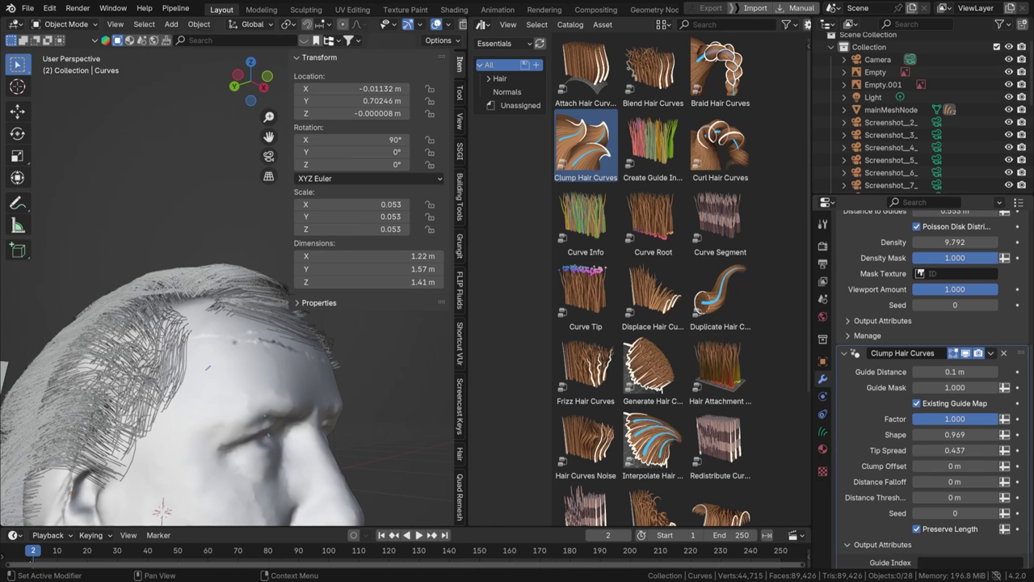
mouse_move(956, 418)
mouse_down()
mouse_move(922, 418)
mouse_move(937, 419)
mouse_up()
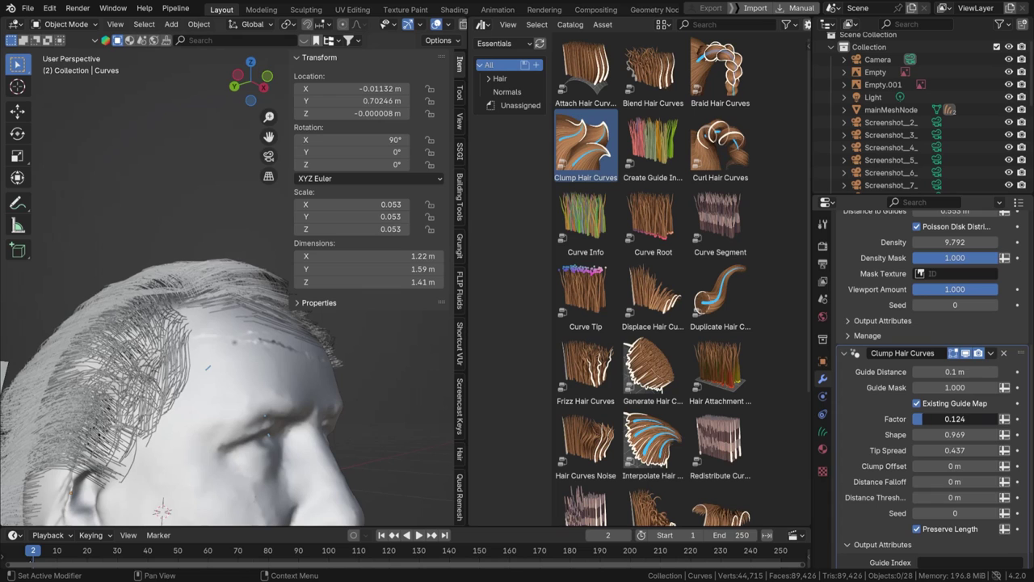
Step: Save the hair file, and collapse the Interpolate Hair Curves and Clump Hair Curves modifiers in the stack
scroll(316, 412, down, 5)
middle_drag(323, 414, 276, 412)
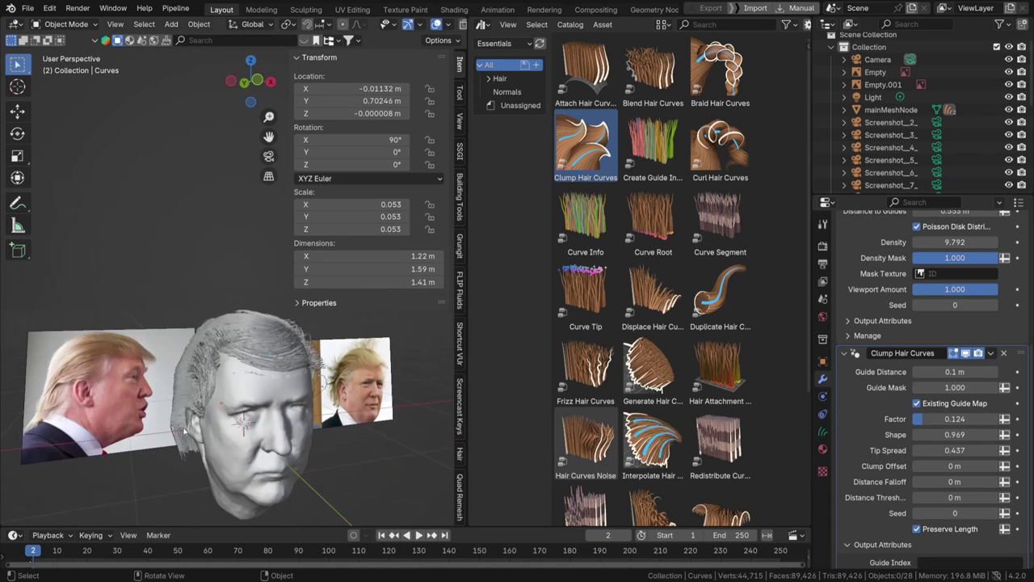
key(ctrl+s)
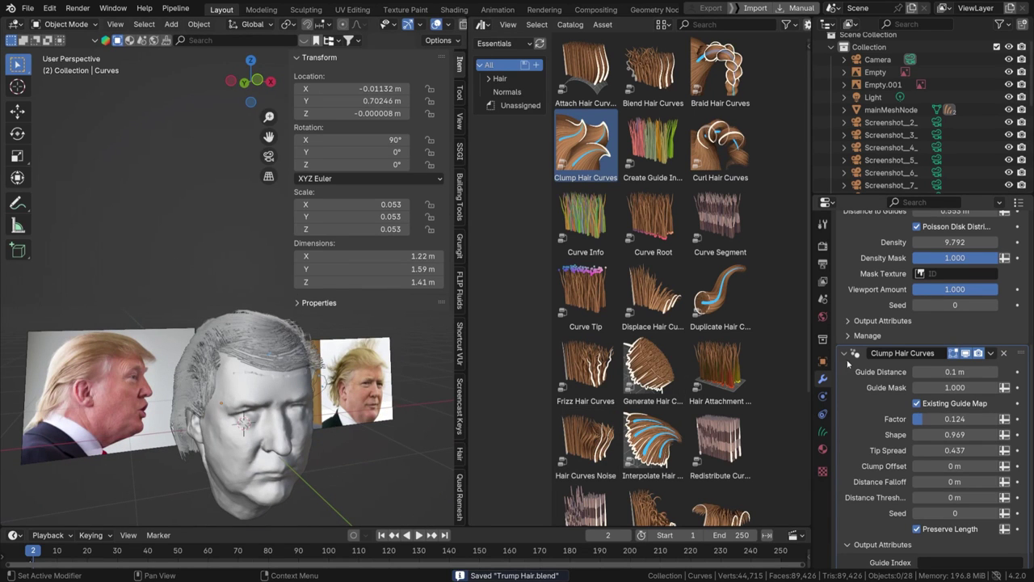
scroll(847, 361, up, 6)
scroll(863, 343, up, 1)
click(846, 317)
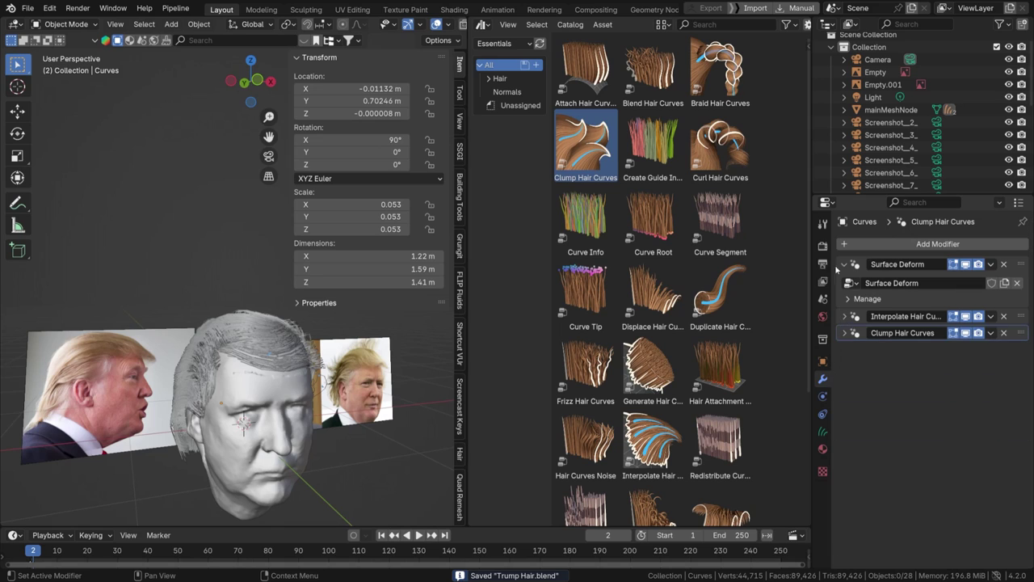
Step: Check that the scene's render engine is Cycles and switch the 3D viewport to Rendered shading to preview the hair
click(823, 246)
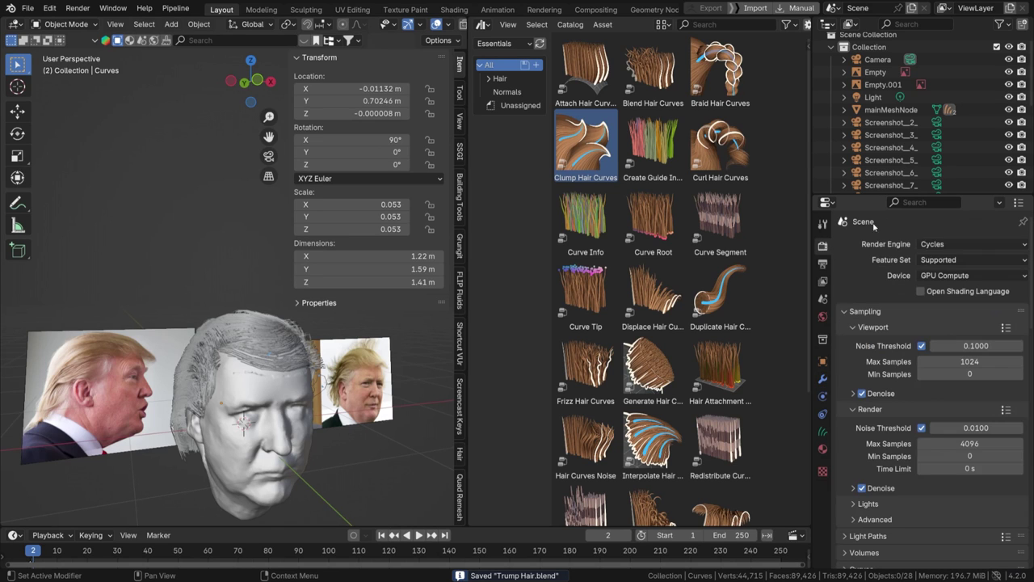
click(936, 245)
click(936, 245)
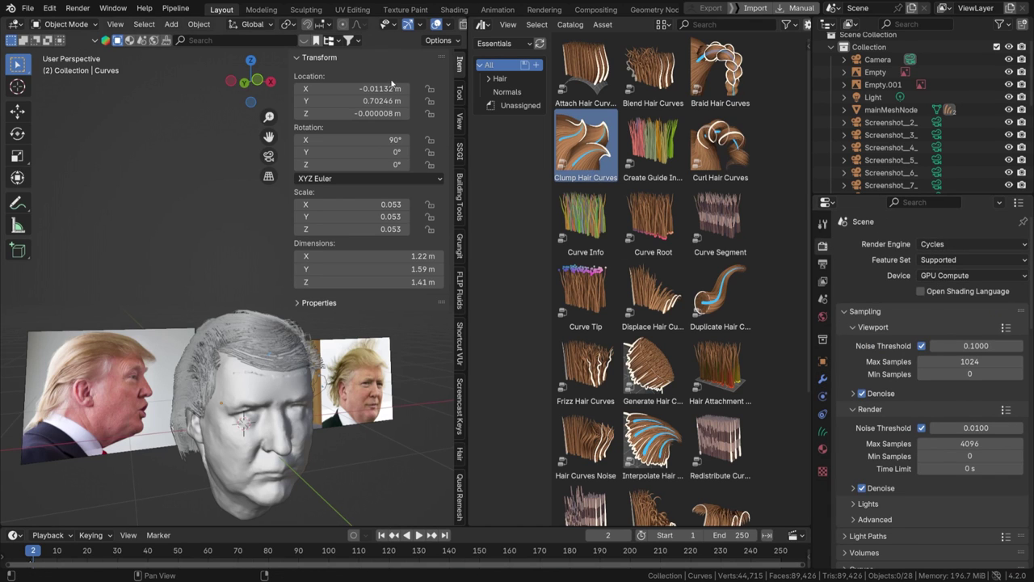
middle_drag(386, 27, 237, 10)
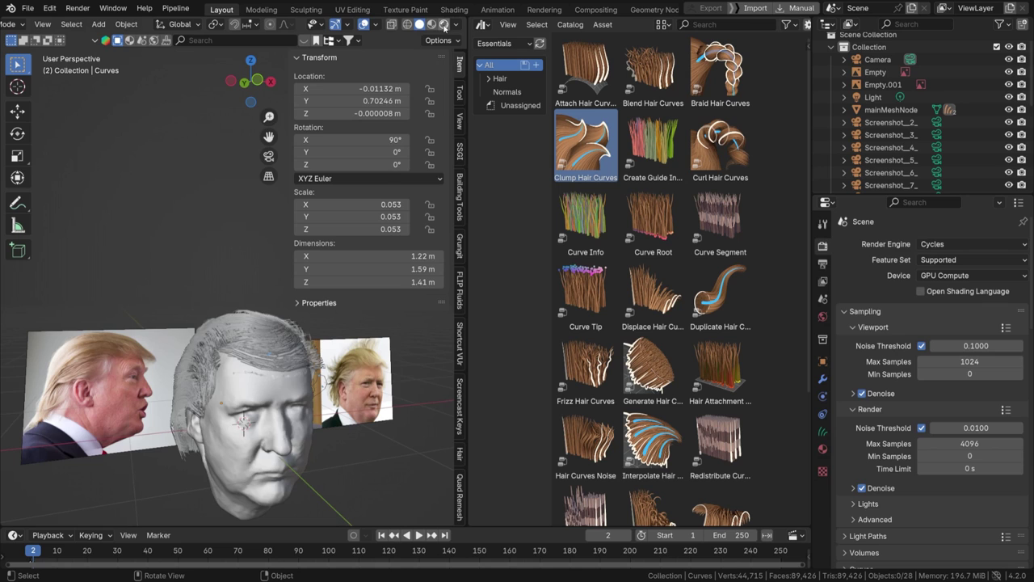
click(443, 26)
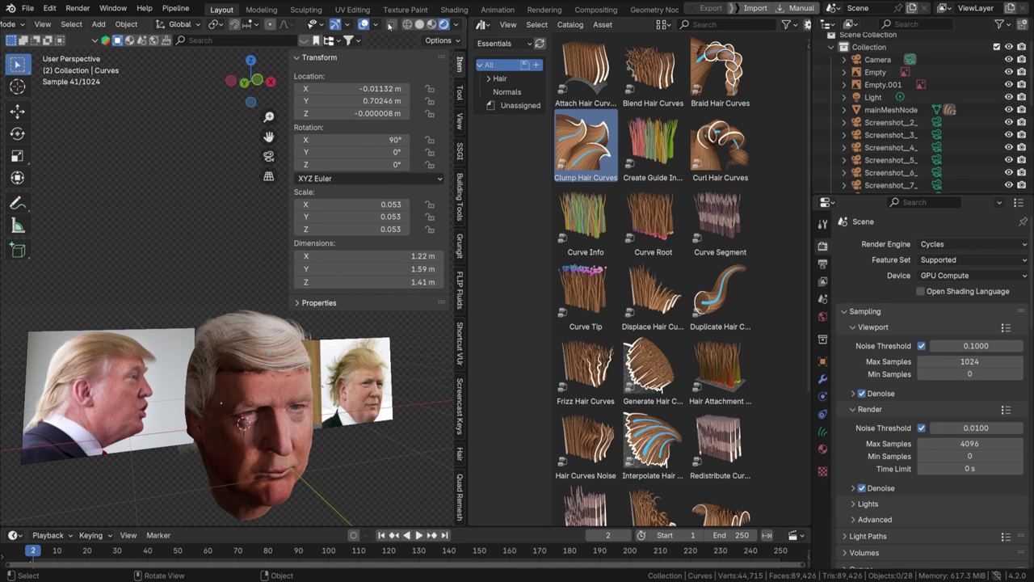